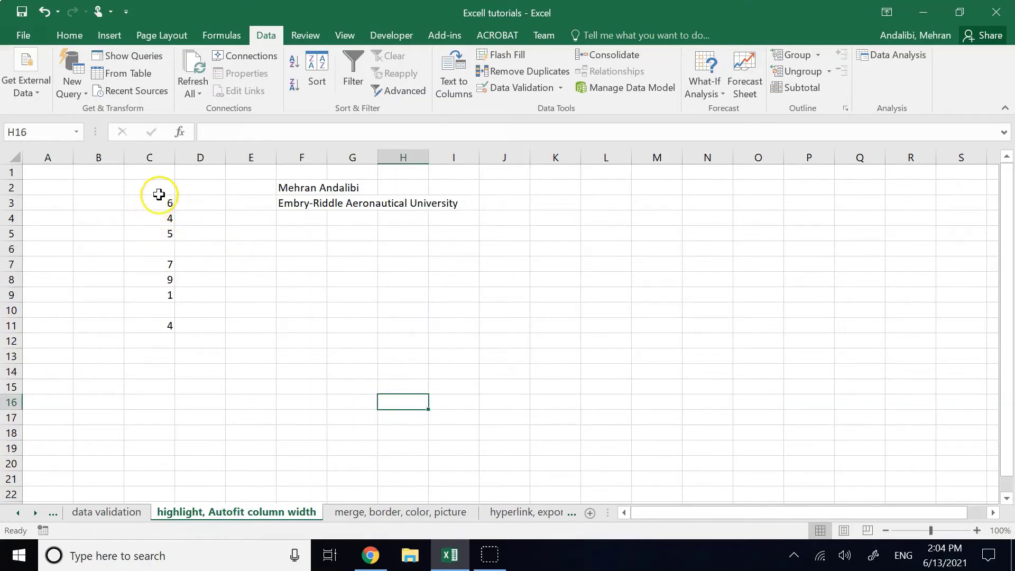
Step: Select and then deselect the numbers in C3:C11 twice
{"action": "left_click_drag", "start_coordinate": [155, 200], "coordinate": [154, 325]}
{"action": "left_click", "coordinate": [252, 244]}
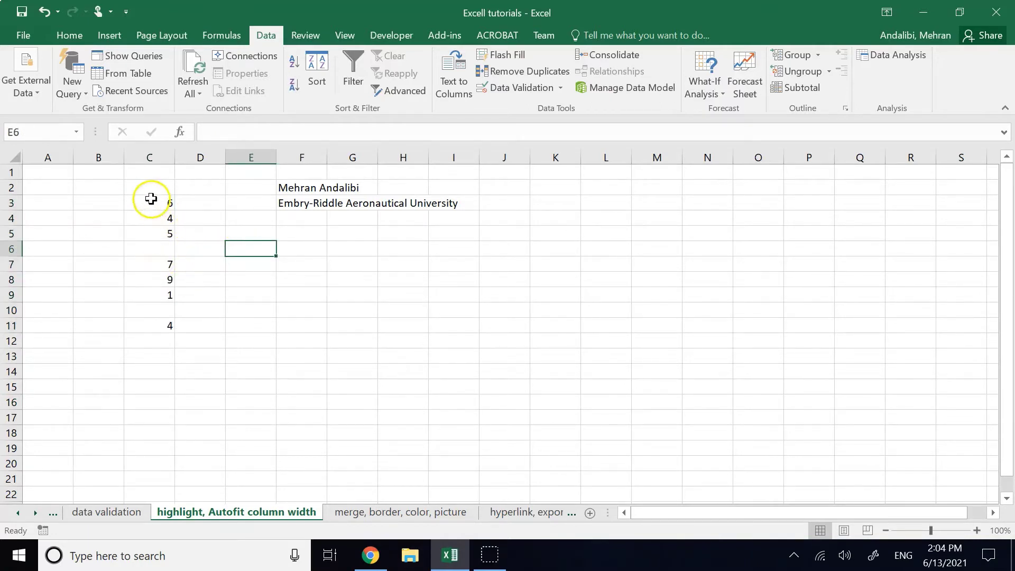
{"action": "left_click_drag", "start_coordinate": [151, 199], "coordinate": [156, 324]}
{"action": "left_click", "coordinate": [230, 266]}
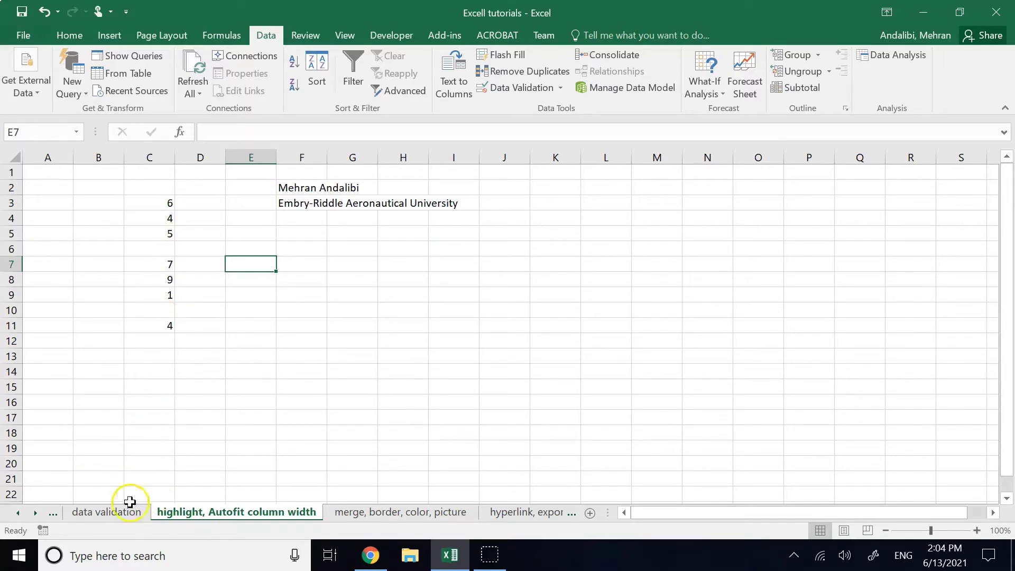
Step: Look at the empty cells, duplicates sheet, then return to the highlight, Autofit column width sheet
{"action": "left_click", "coordinate": [17, 513]}
{"action": "left_click", "coordinate": [17, 513]}
{"action": "left_click", "coordinate": [97, 513]}
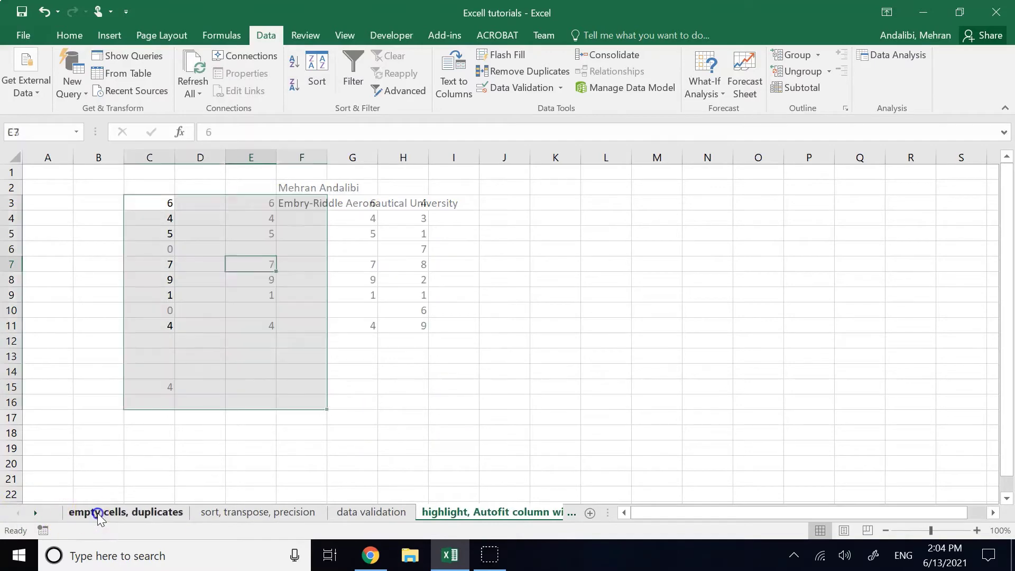
{"action": "left_click", "coordinate": [444, 511]}
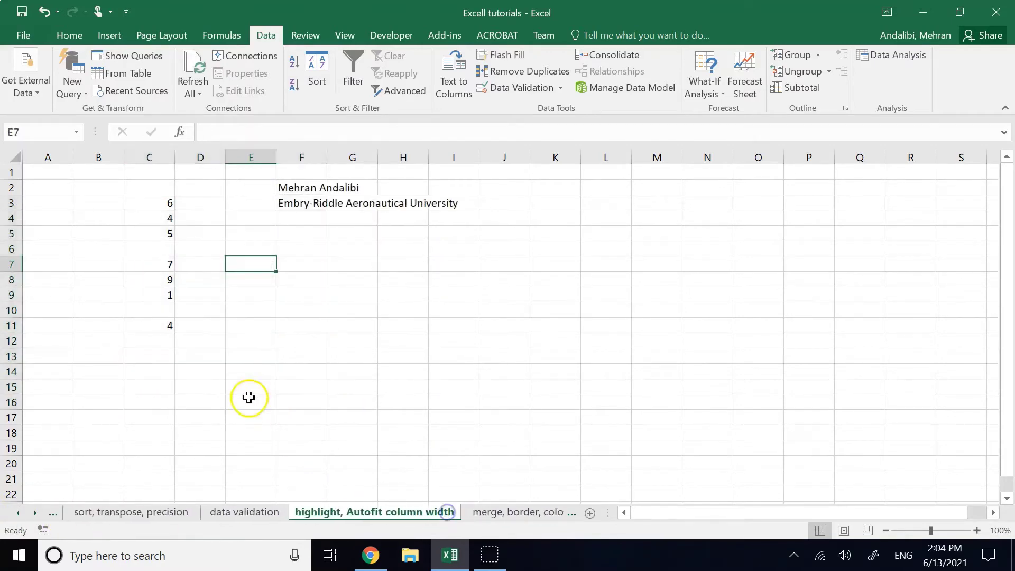
Step: Fill the gaps with 1 in C6 and 6 in C10, then select the column C list
{"action": "left_click", "coordinate": [161, 253]}
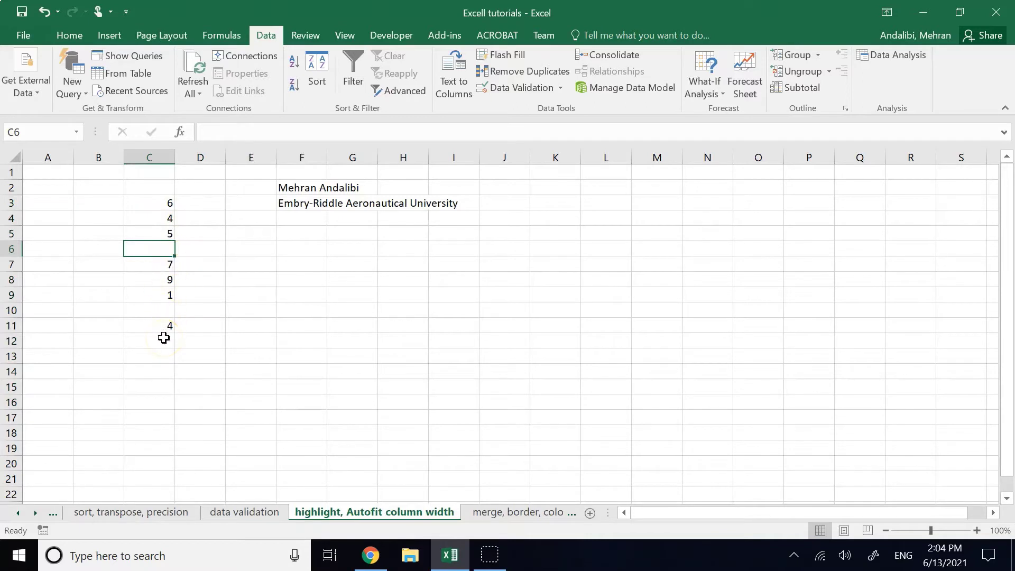
{"action": "type", "text": "1"}
{"action": "left_click", "coordinate": [160, 312]}
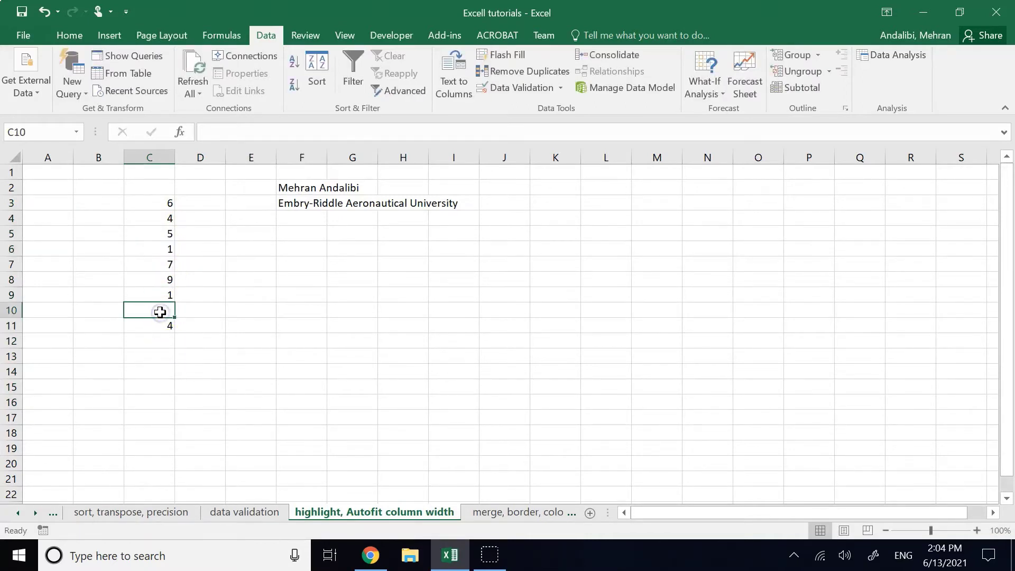
{"action": "type", "text": "6"}
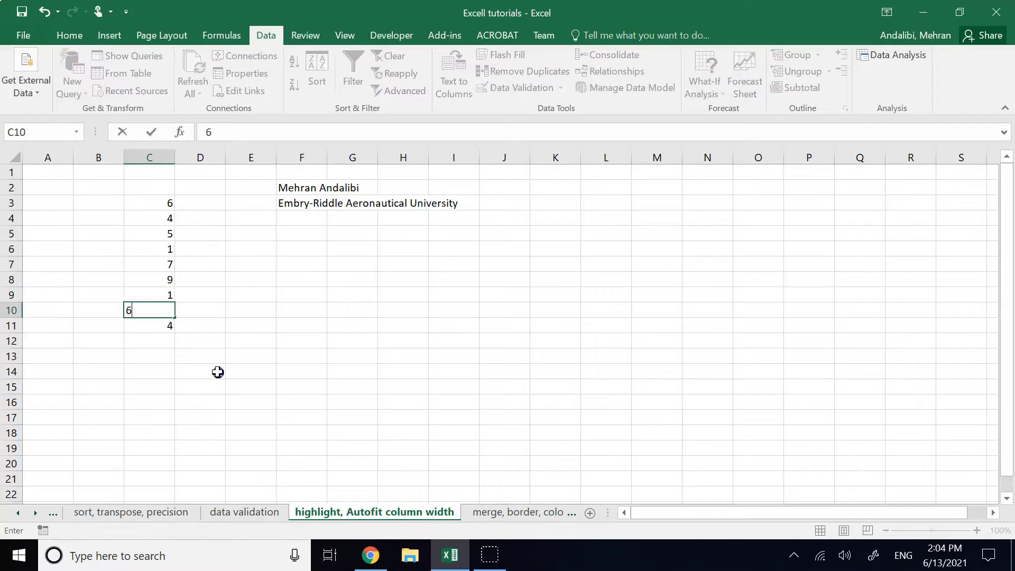
{"action": "left_click", "coordinate": [216, 372]}
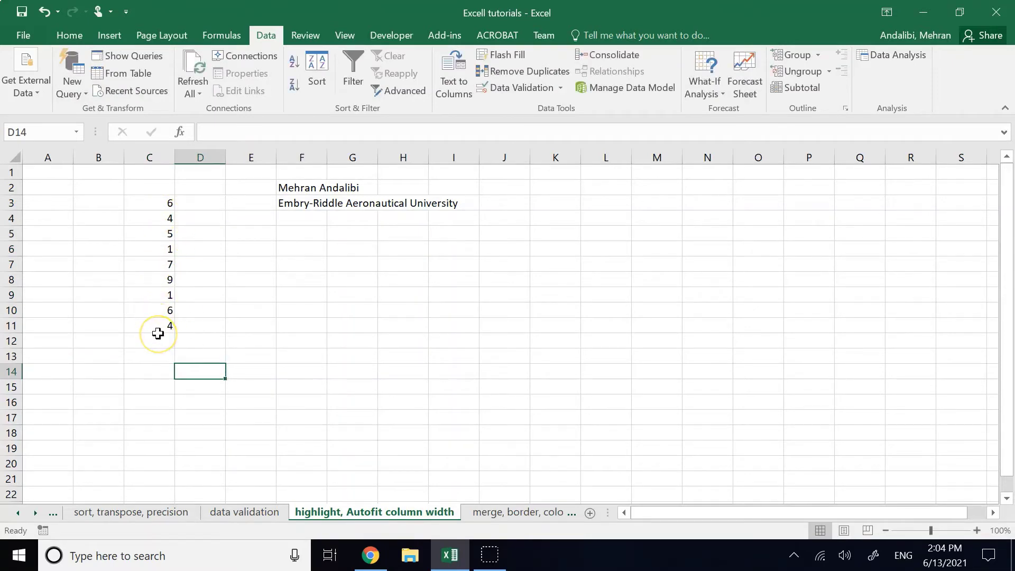
{"action": "left_click", "coordinate": [227, 322]}
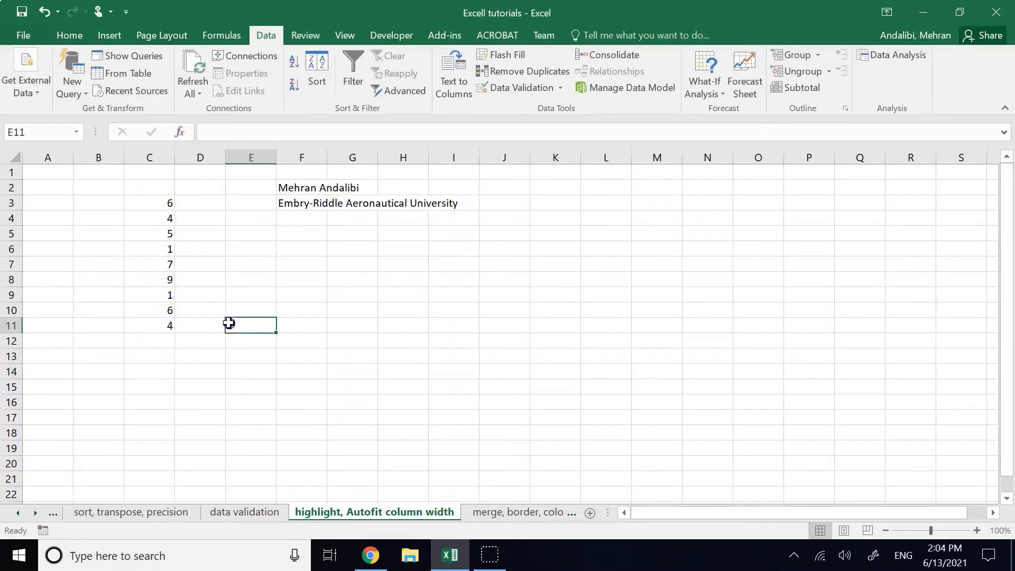
{"action": "left_click_drag", "start_coordinate": [153, 208], "coordinate": [171, 327]}
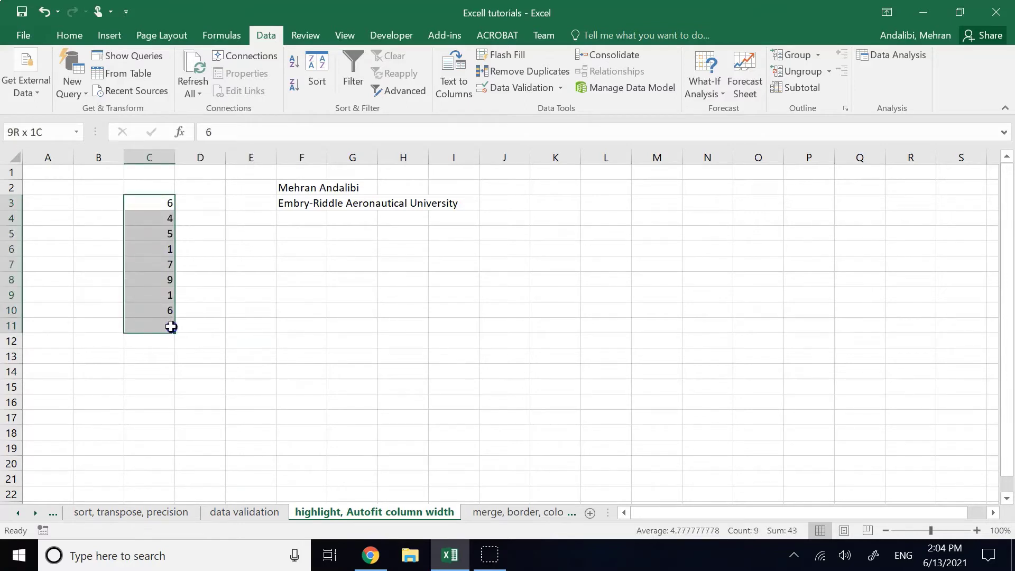
Step: Clear the selection of the column C numbers and switch the ribbon to Home
{"action": "left_click", "coordinate": [228, 324]}
{"action": "left_click_drag", "start_coordinate": [152, 208], "coordinate": [157, 332]}
{"action": "left_click", "coordinate": [290, 296]}
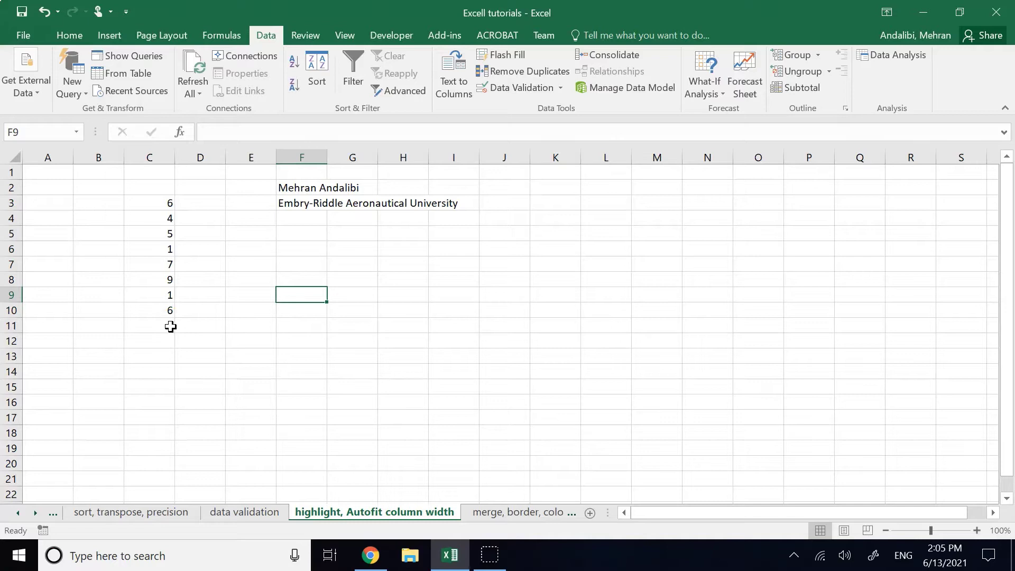
{"action": "scroll", "coordinate": [170, 326], "scroll_direction": "right", "scroll_amount": 1}
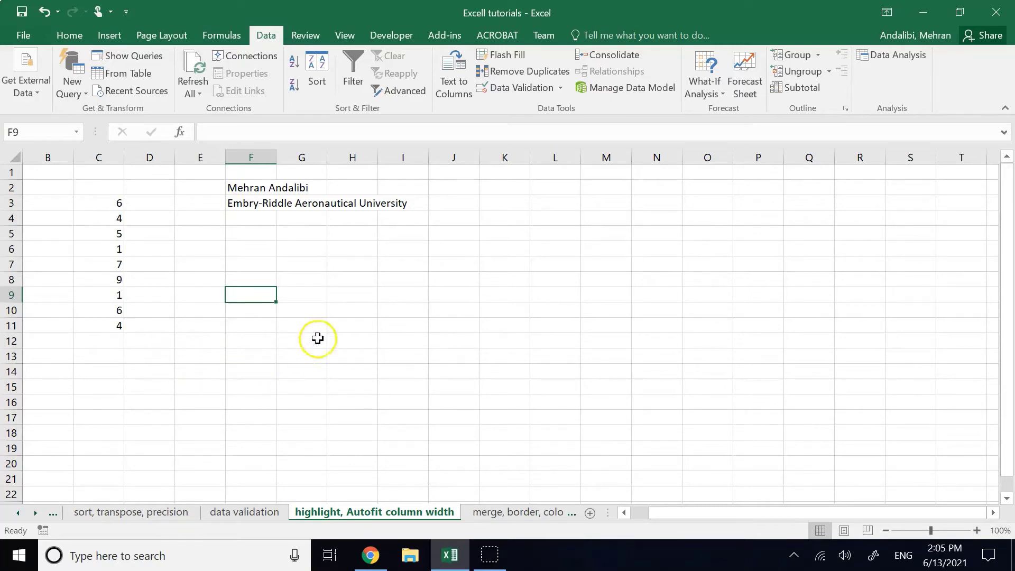
{"action": "left_click", "coordinate": [359, 320]}
{"action": "left_click", "coordinate": [64, 38]}
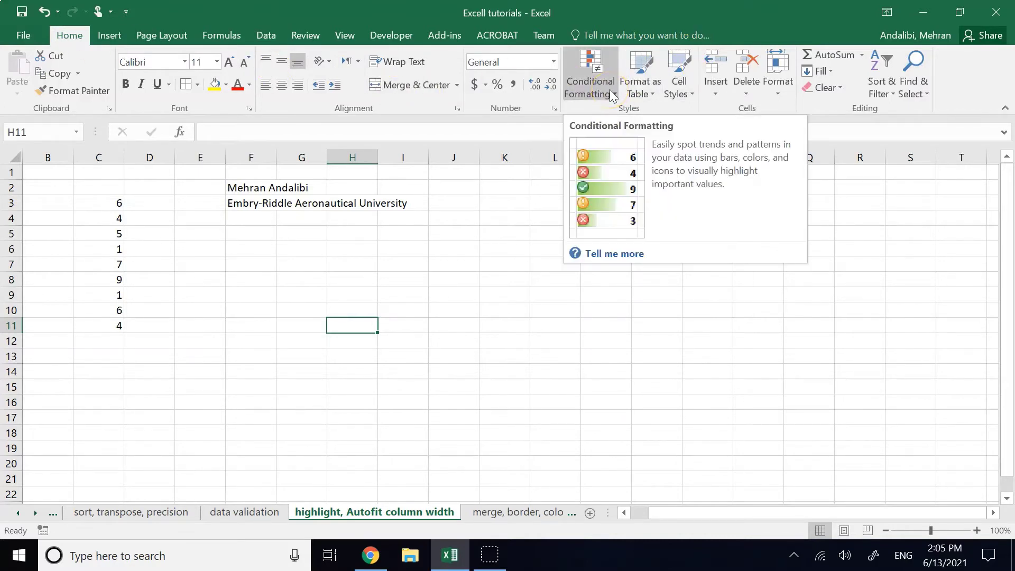
Step: Highlight duplicate values in C3:C11 with Light Red Fill with Dark Red Text
{"action": "left_click", "coordinate": [265, 403]}
{"action": "left_click_drag", "start_coordinate": [113, 201], "coordinate": [121, 331]}
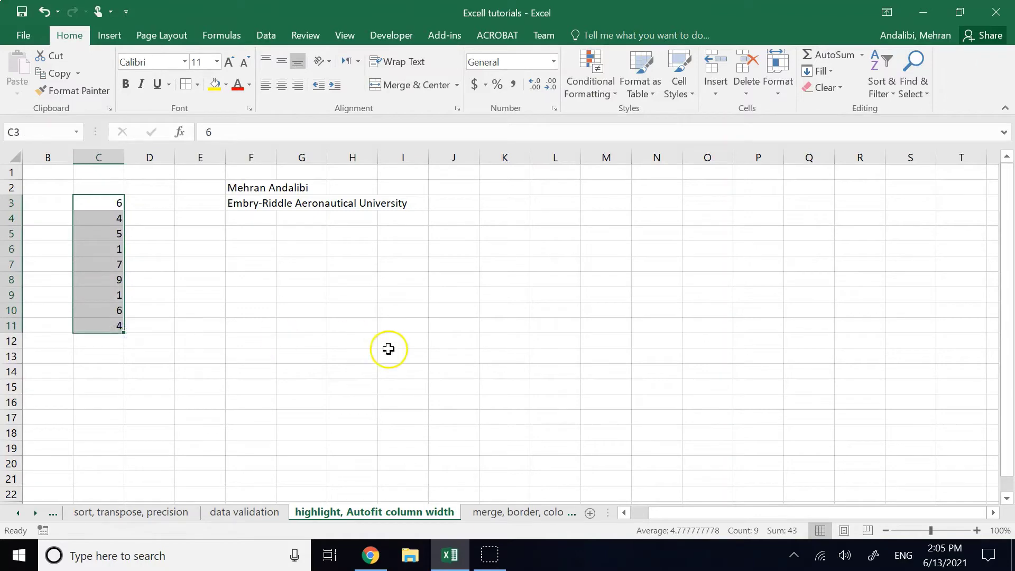
{"action": "left_click", "coordinate": [604, 97]}
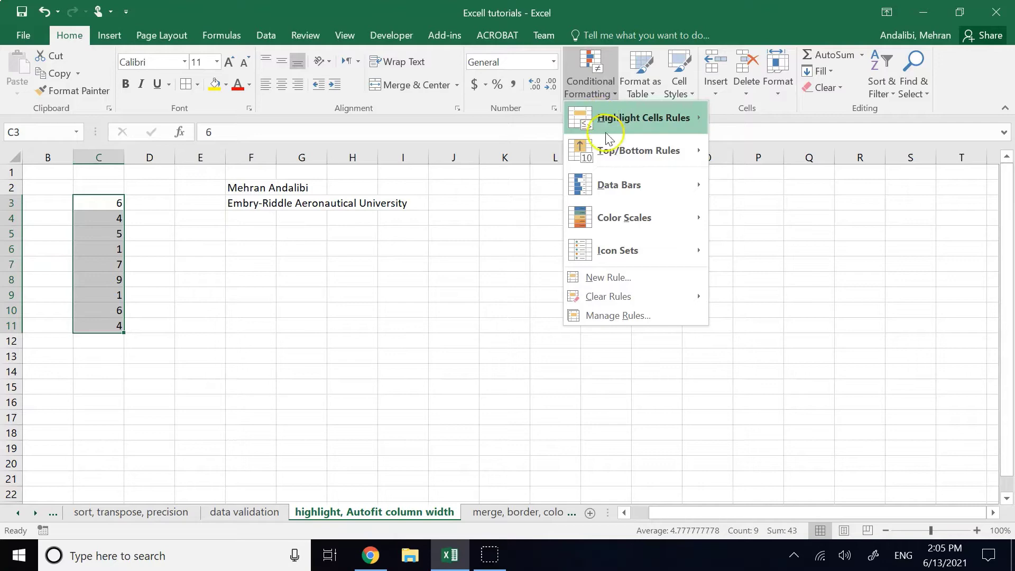
{"action": "mouse_move", "coordinate": [617, 127]}
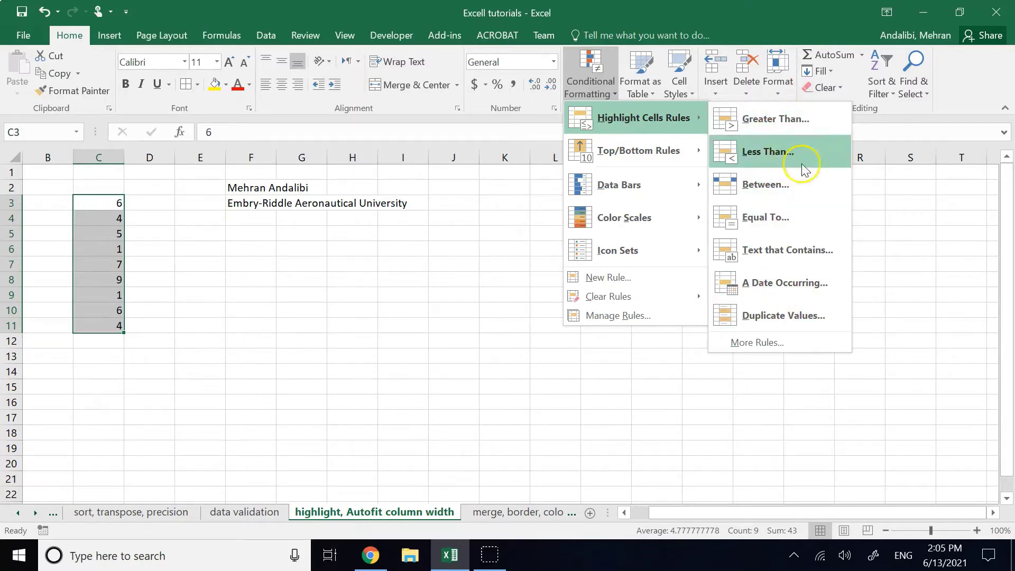
{"action": "left_click", "coordinate": [808, 314]}
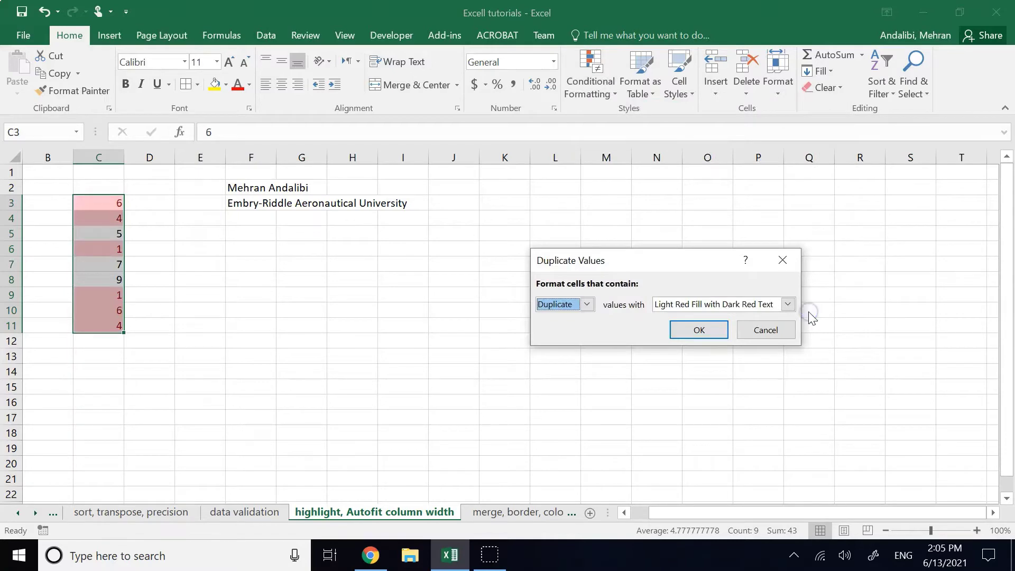
{"action": "left_click", "coordinate": [697, 307]}
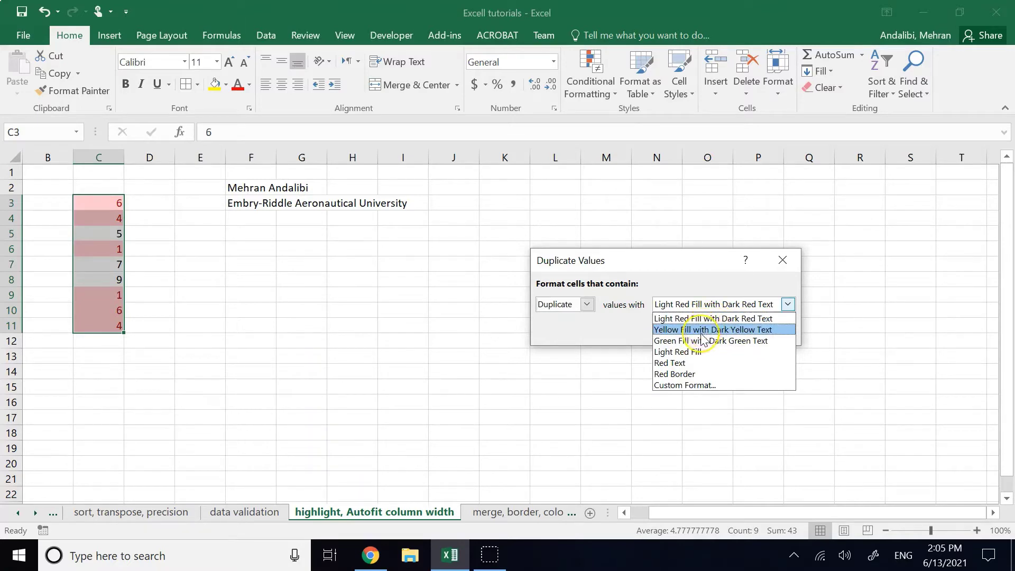
{"action": "left_click", "coordinate": [693, 352]}
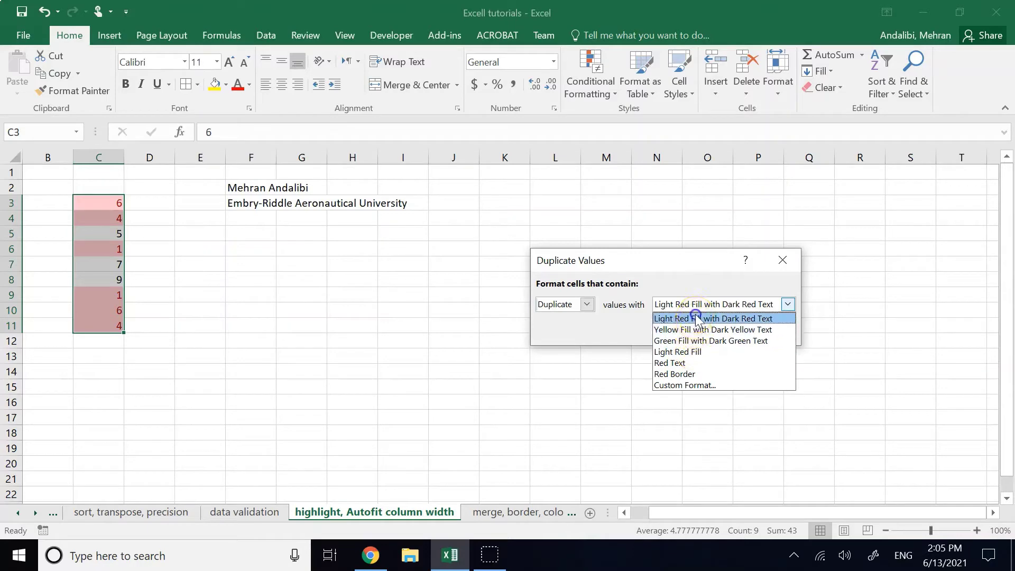
{"action": "left_click", "coordinate": [695, 318]}
{"action": "left_click", "coordinate": [697, 329]}
{"action": "left_click", "coordinate": [338, 369]}
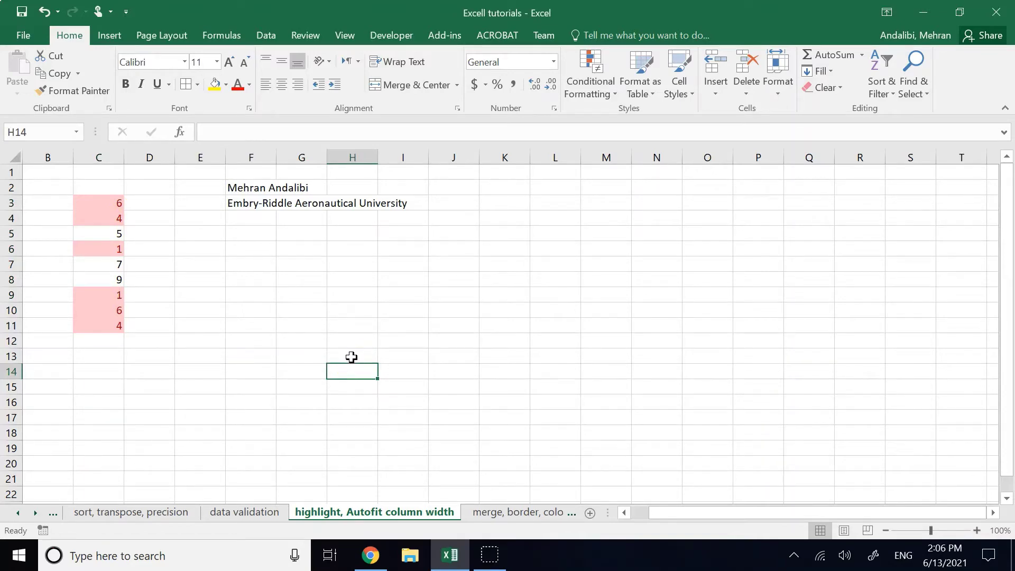
{"action": "key", "text": "ctrl+z"}
{"action": "left_click", "coordinate": [341, 292]}
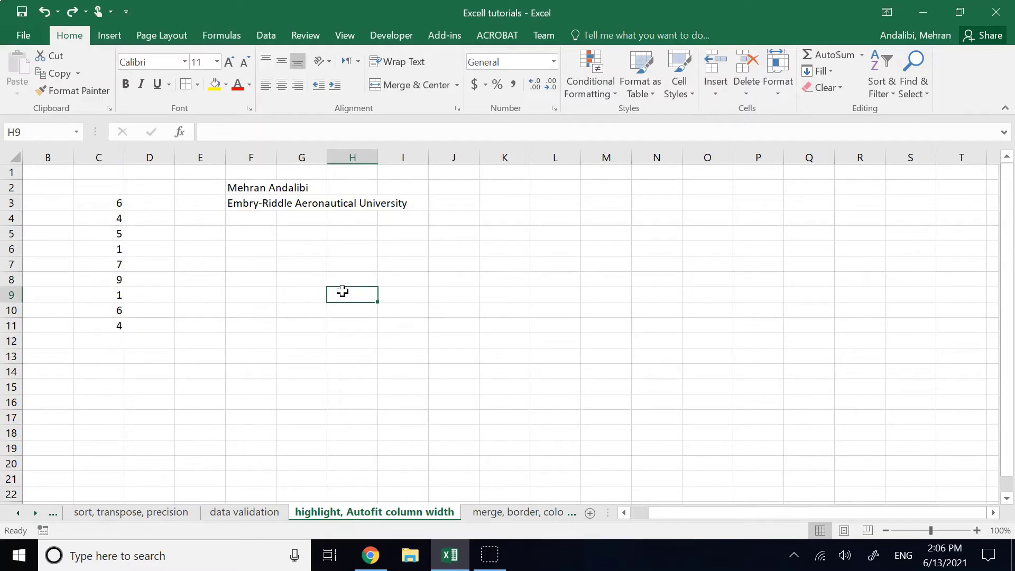
{"action": "left_click", "coordinate": [118, 341]}
{"action": "type", "text": "2"}
{"action": "left_click", "coordinate": [109, 362]}
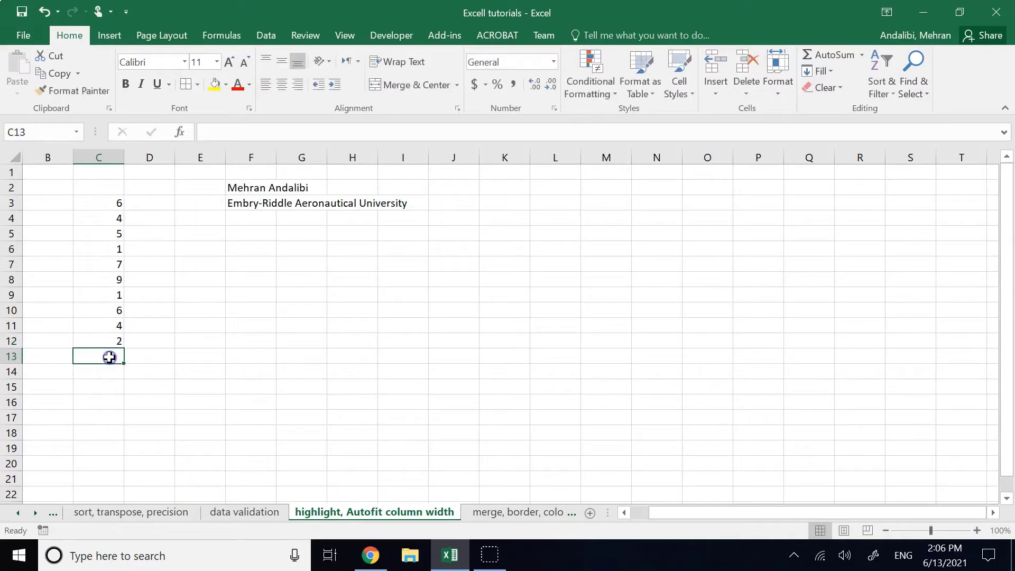
{"action": "type", "text": "0"}
{"action": "left_click", "coordinate": [137, 447]}
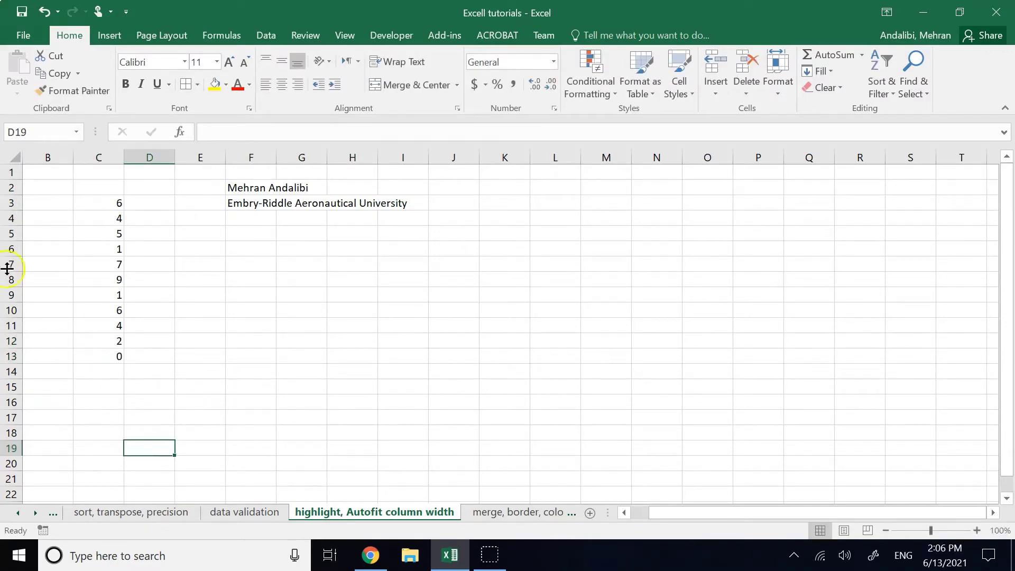
{"action": "left_click", "coordinate": [115, 377]}
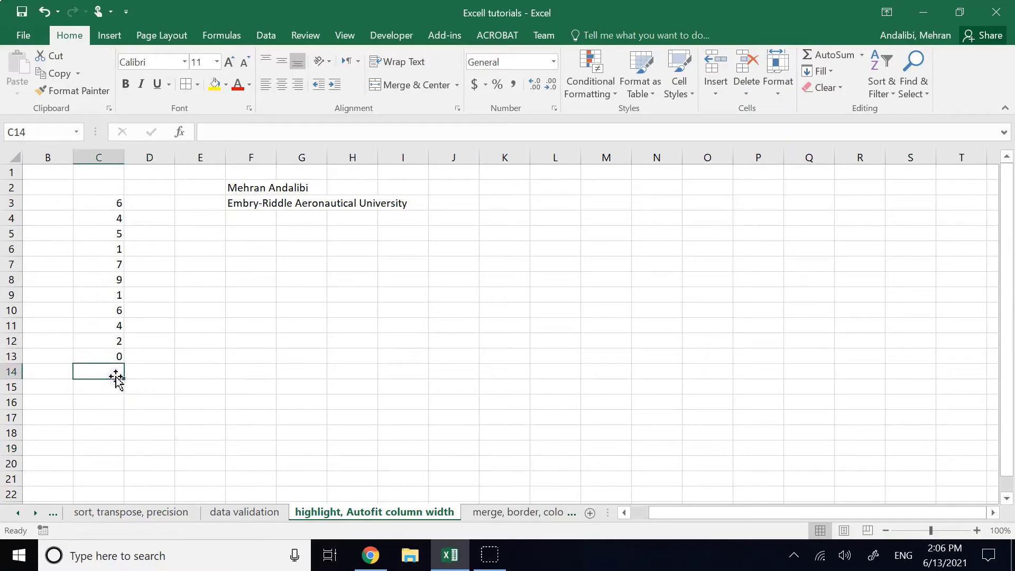
{"action": "type", "text": "3"}
{"action": "left_click", "coordinate": [286, 369]}
{"action": "left_click", "coordinate": [359, 324]}
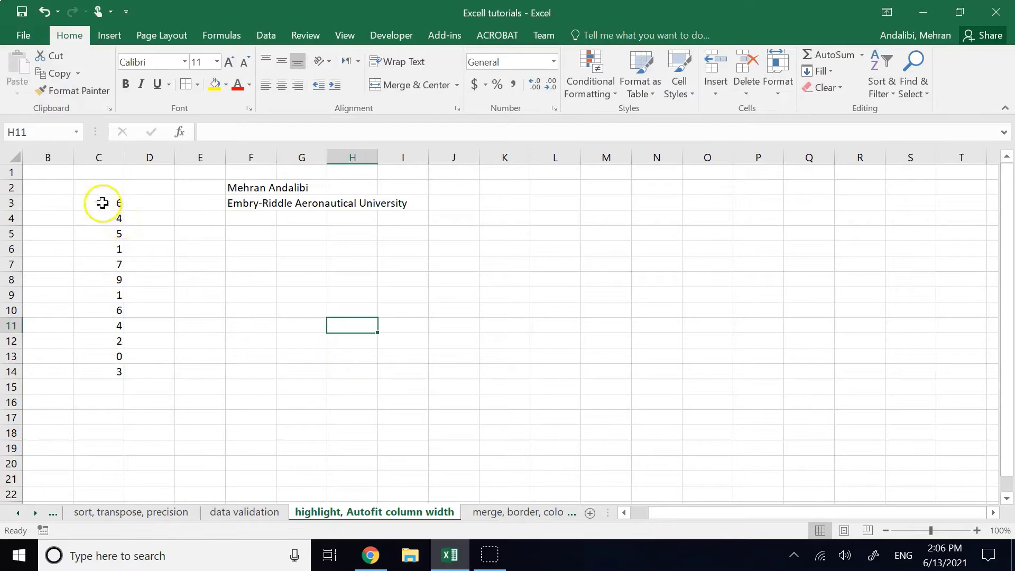
{"action": "left_click_drag", "start_coordinate": [104, 204], "coordinate": [106, 373]}
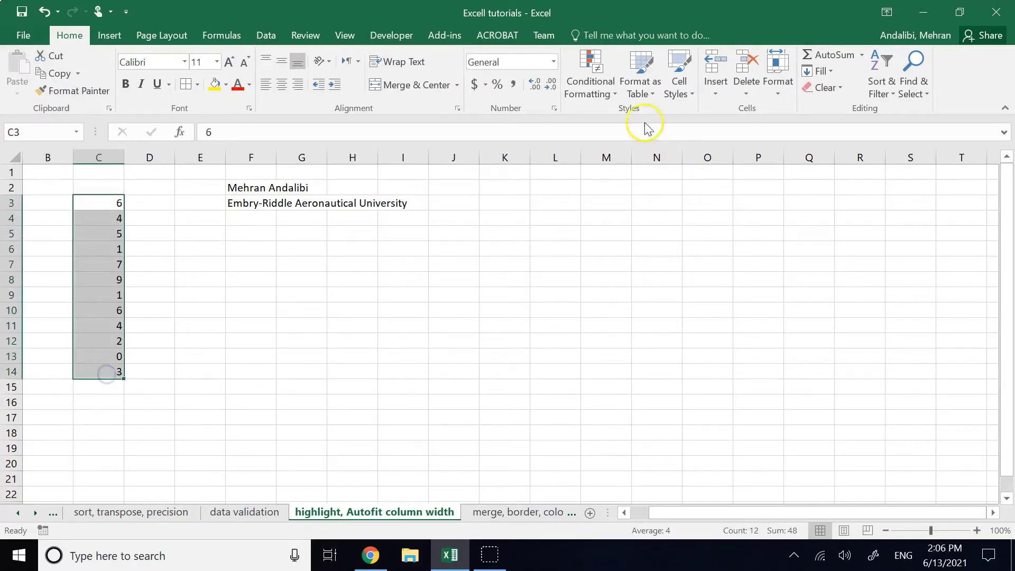
{"action": "left_click", "coordinate": [595, 100]}
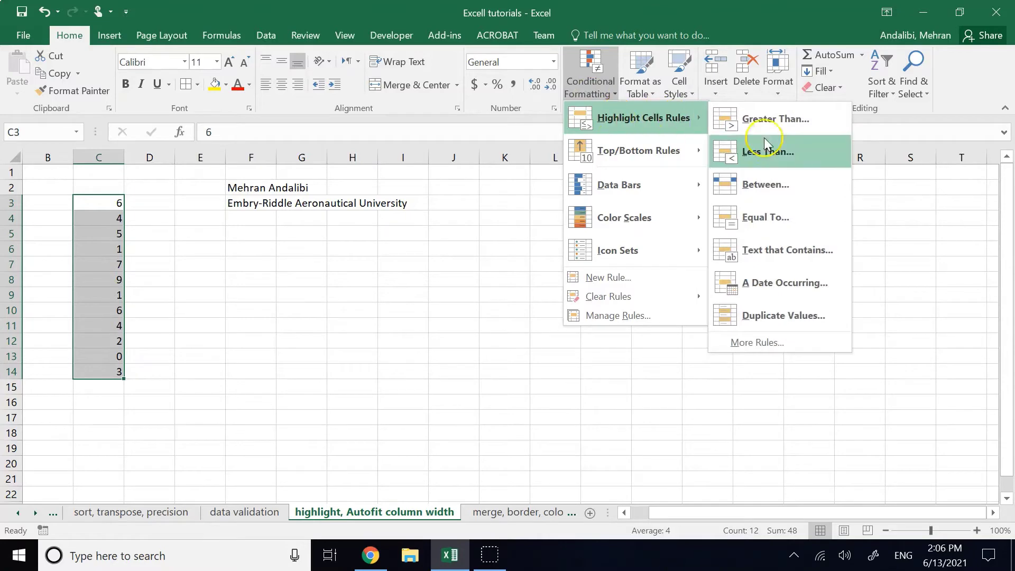
{"action": "left_click", "coordinate": [764, 151]}
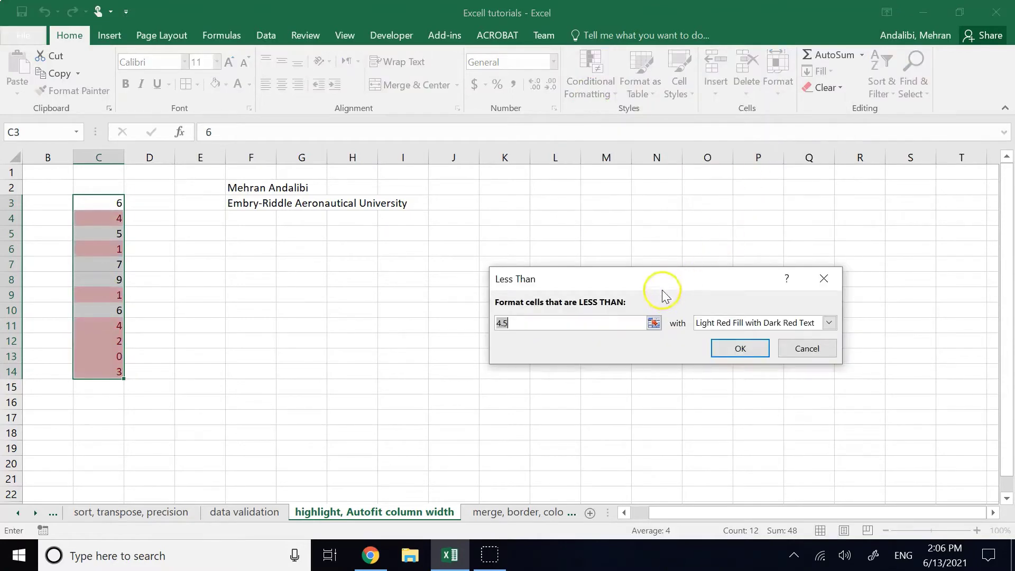
{"action": "type", "text": "3"}
{"action": "left_click", "coordinate": [772, 324]}
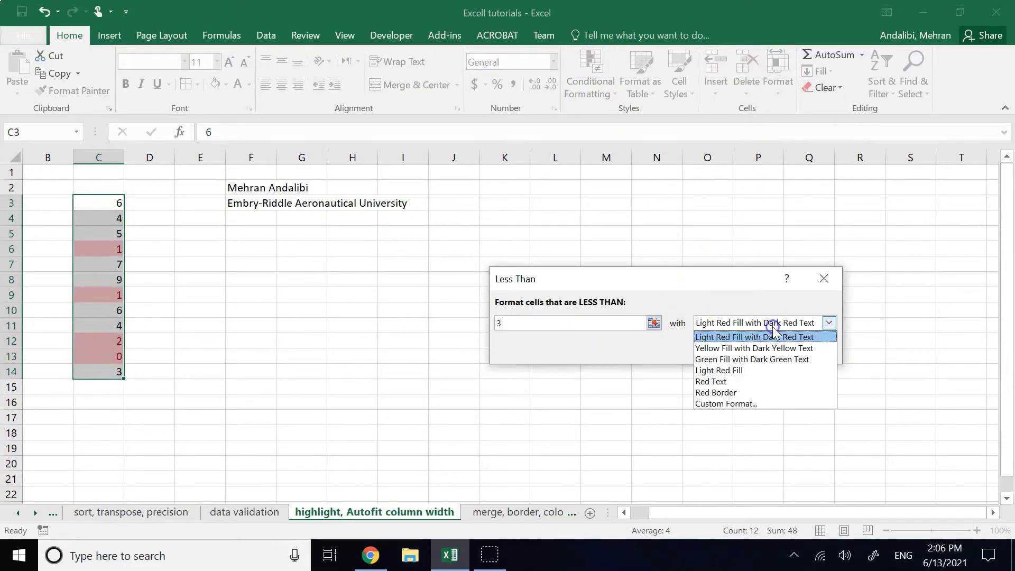
{"action": "left_click", "coordinate": [741, 348]}
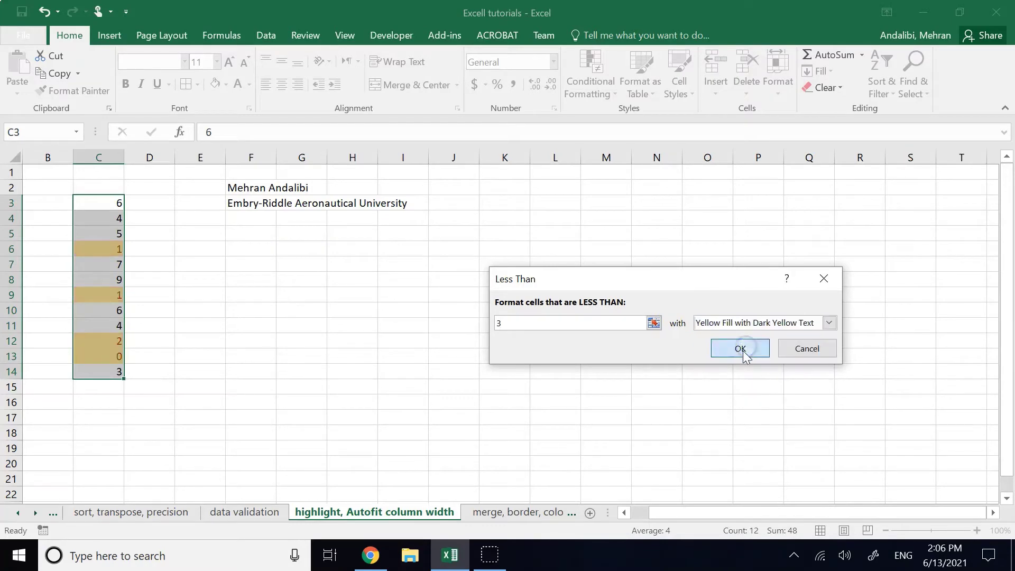
{"action": "left_click", "coordinate": [740, 348]}
{"action": "left_click", "coordinate": [581, 399]}
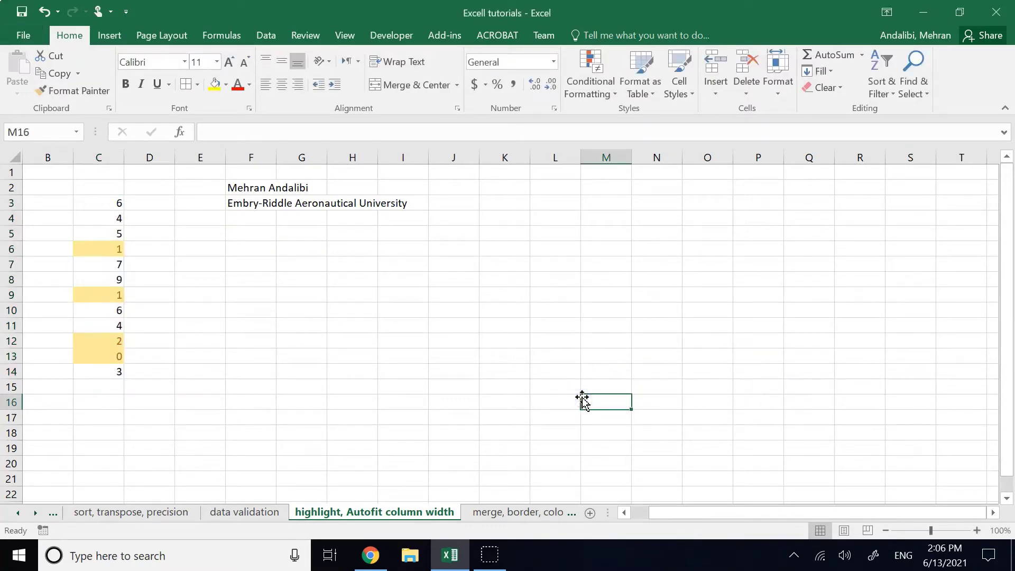
{"action": "left_click", "coordinate": [494, 343]}
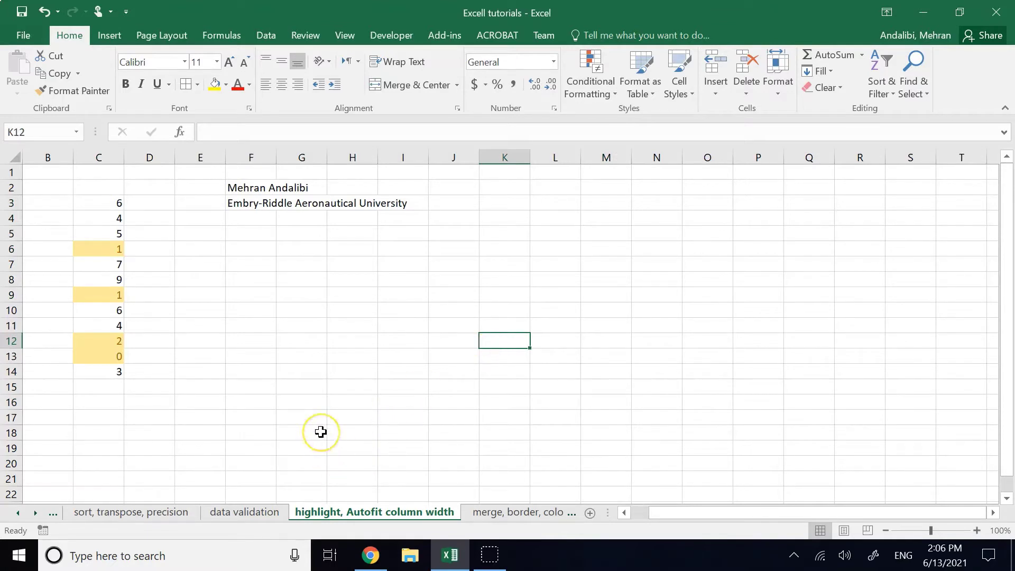
{"action": "key", "text": "ctrl+z"}
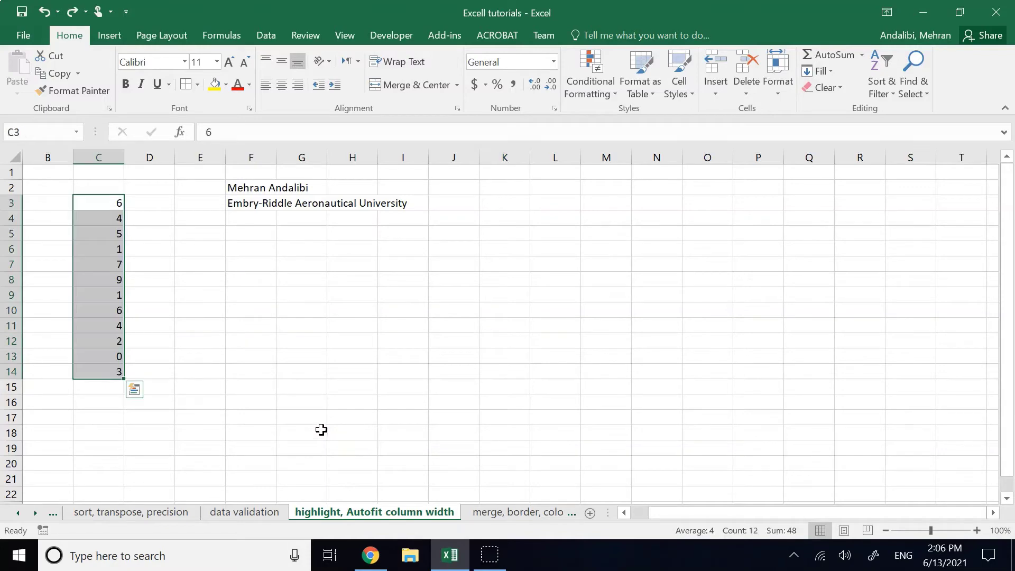
{"action": "left_click", "coordinate": [347, 385]}
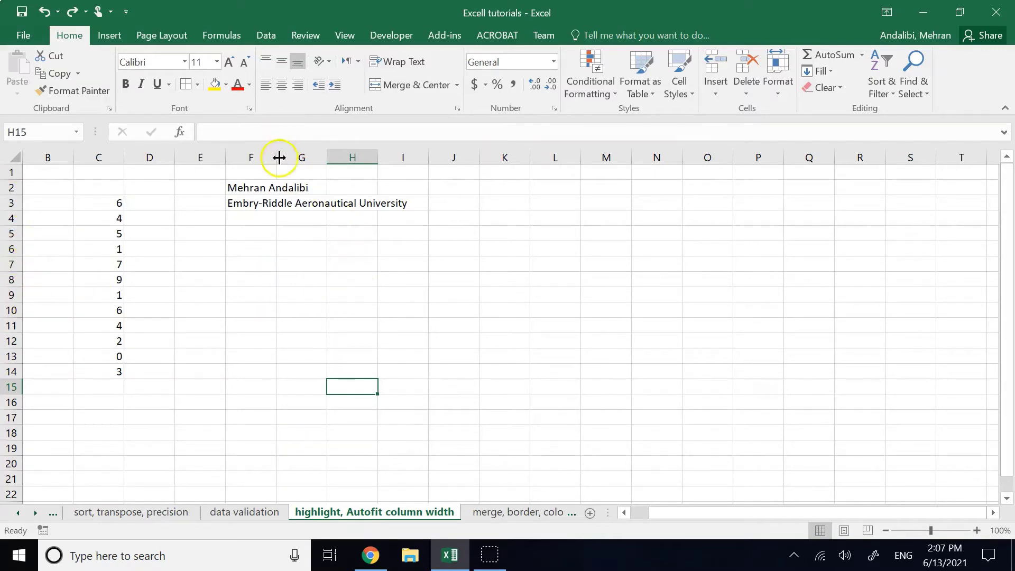
{"action": "left_click", "coordinate": [224, 154]}
{"action": "left_click_drag", "start_coordinate": [327, 156], "coordinate": [463, 154]}
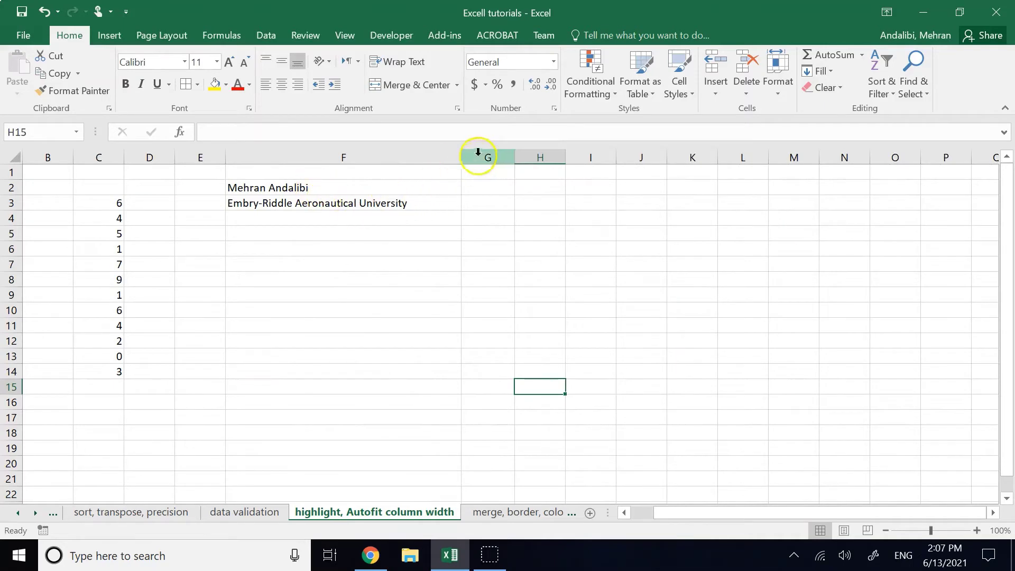
{"action": "left_click_drag", "start_coordinate": [461, 158], "coordinate": [274, 157]}
{"action": "left_click", "coordinate": [138, 369]}
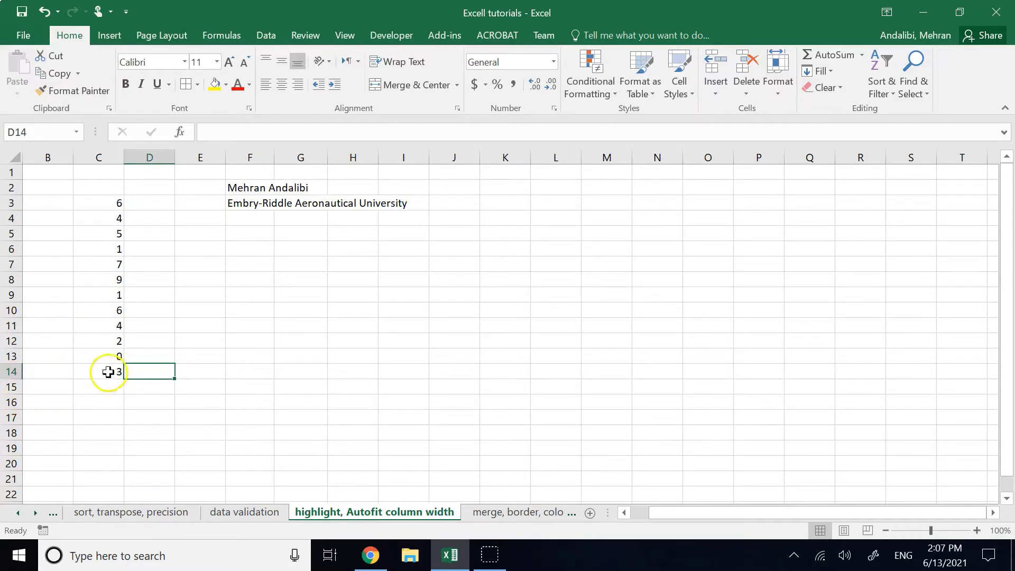
Step: Enter 'Excel is fun' in C16, then reopen the cell to edit its text
{"action": "left_click", "coordinate": [111, 401]}
{"action": "double_click", "coordinate": [112, 402]}
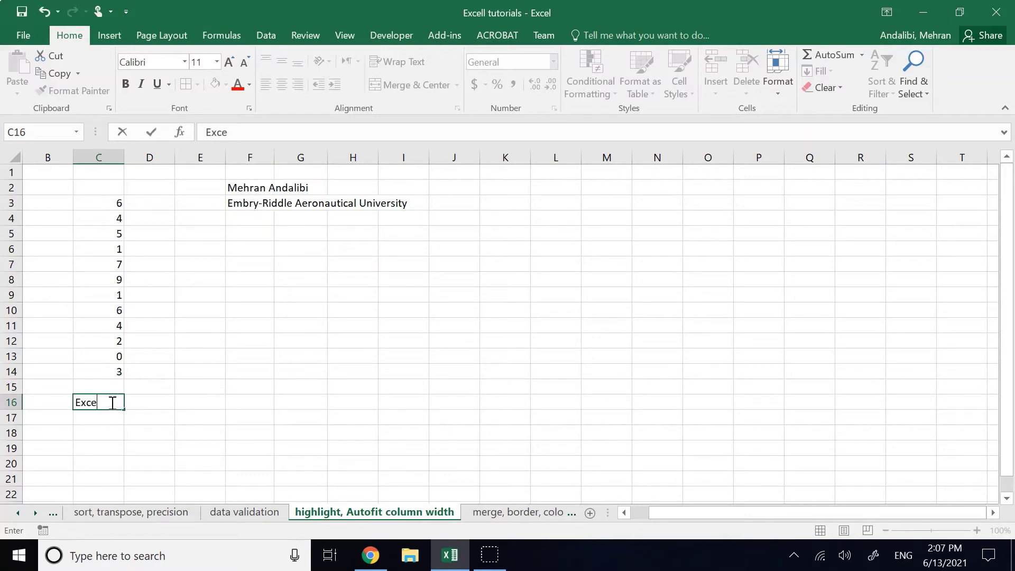
{"action": "key", "text": "Return"}
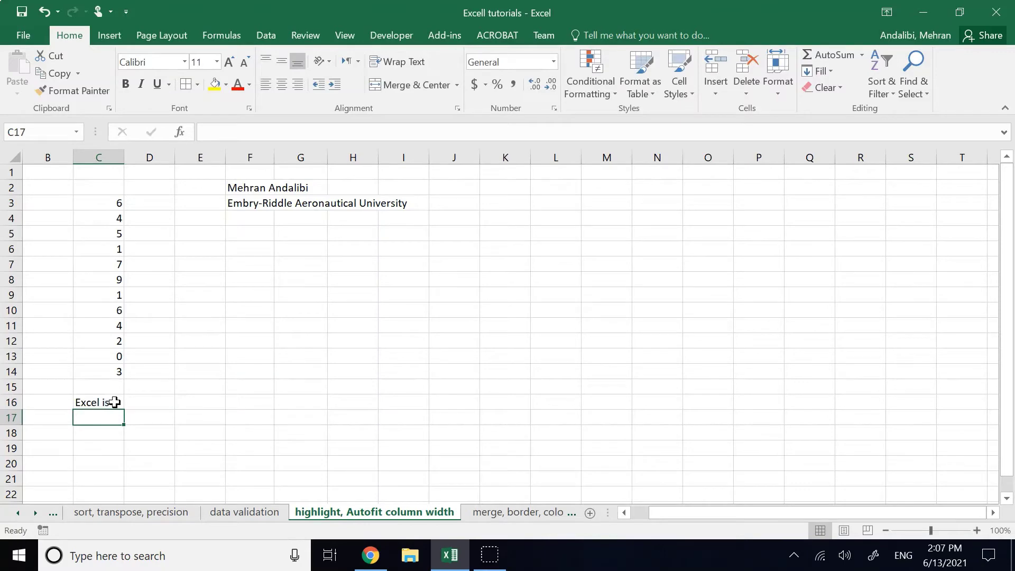
{"action": "double_click", "coordinate": [115, 402]}
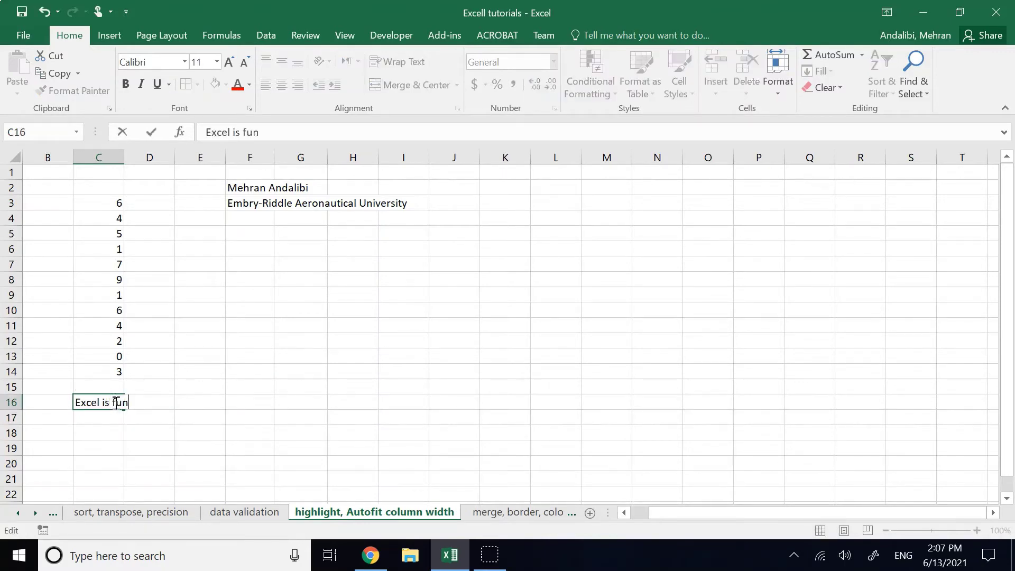
{"action": "double_click", "coordinate": [115, 402]}
Step: Make the 'Excel is fun' text bold and increase its font size five times
{"action": "left_click_drag", "start_coordinate": [77, 402], "coordinate": [129, 403]}
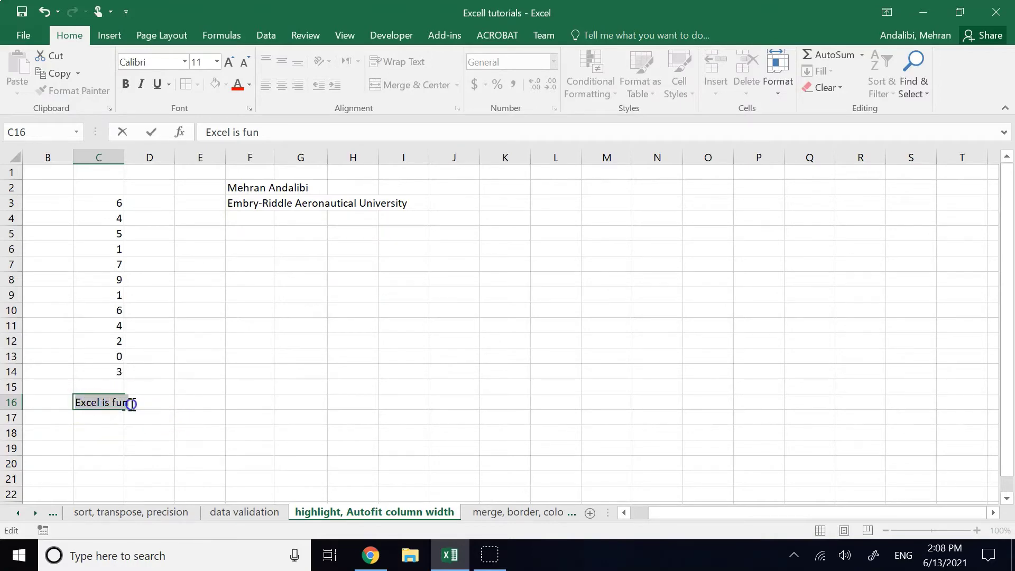
{"action": "left_click", "coordinate": [127, 83]}
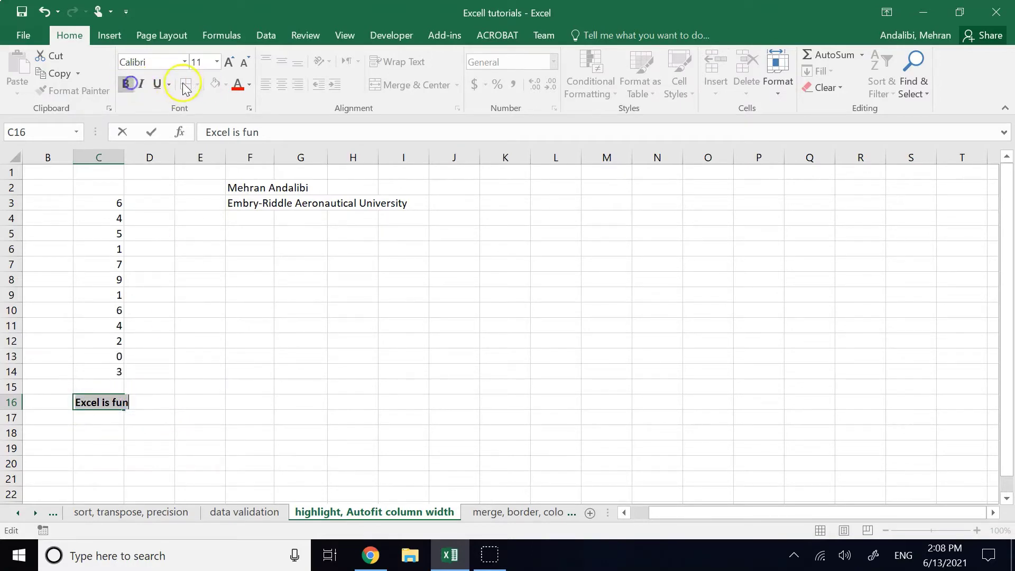
{"action": "left_click", "coordinate": [229, 62]}
{"action": "left_click", "coordinate": [228, 62]}
{"action": "left_click", "coordinate": [228, 62]}
{"action": "left_click", "coordinate": [228, 62]}
{"action": "left_click", "coordinate": [228, 62]}
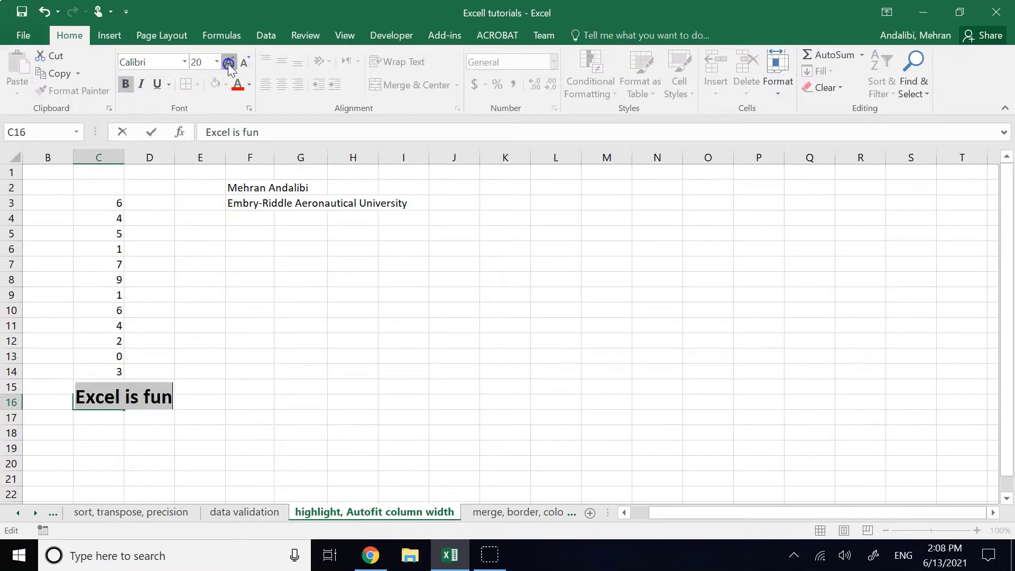
{"action": "left_click", "coordinate": [228, 61]}
{"action": "left_click", "coordinate": [275, 325]}
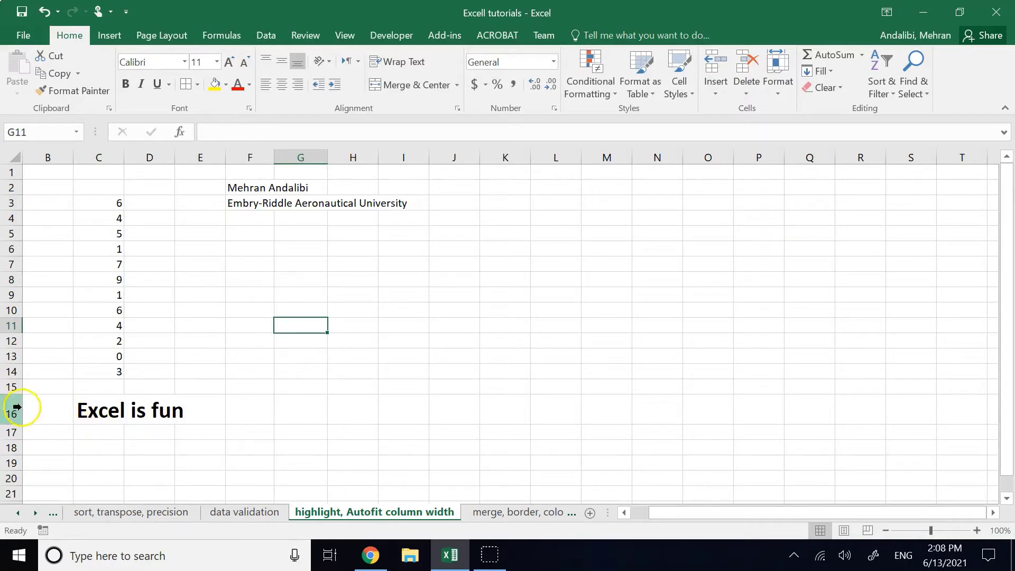
Step: Make row 8 taller, then undo the row height and text formatting changes
{"action": "left_click", "coordinate": [266, 415]}
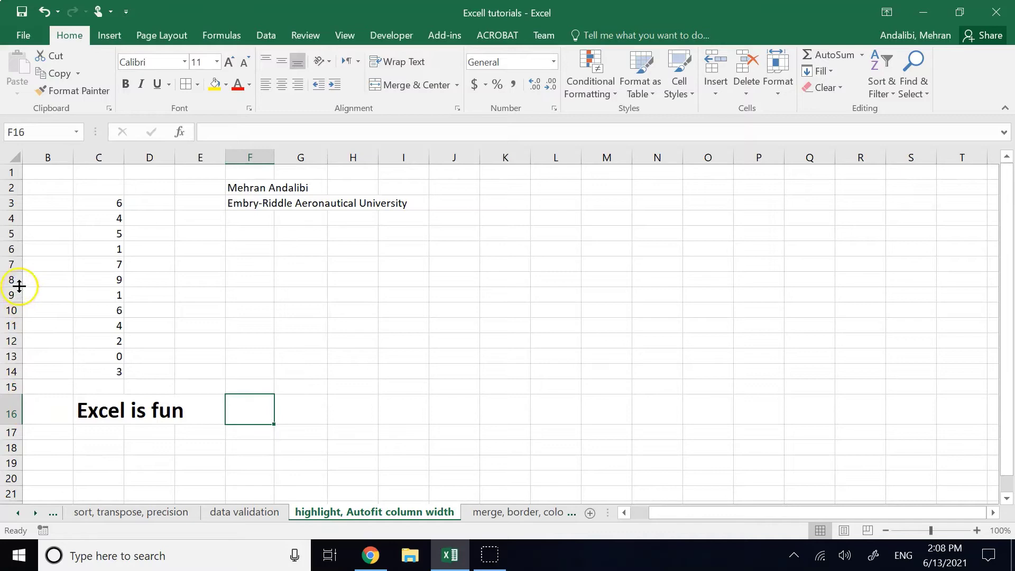
{"action": "mouse_move", "coordinate": [19, 286]}
{"action": "left_mouse_down"}
{"action": "mouse_move", "coordinate": [16, 333]}
{"action": "mouse_move", "coordinate": [18, 297]}
{"action": "left_mouse_up"}
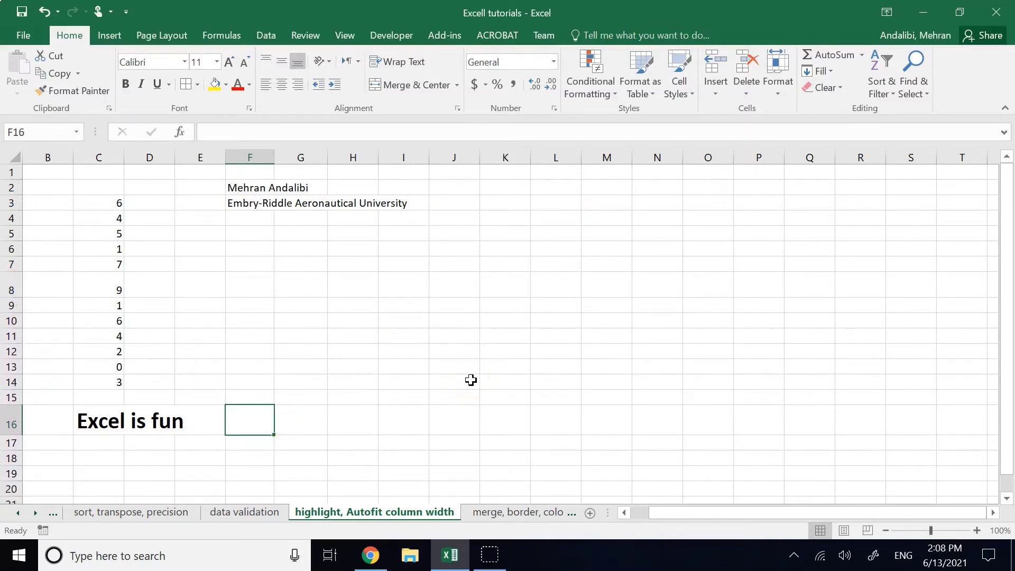
{"action": "key", "text": "ctrl+z"}
{"action": "key", "text": "ctrl+z"}
{"action": "key", "text": "ctrl+z"}
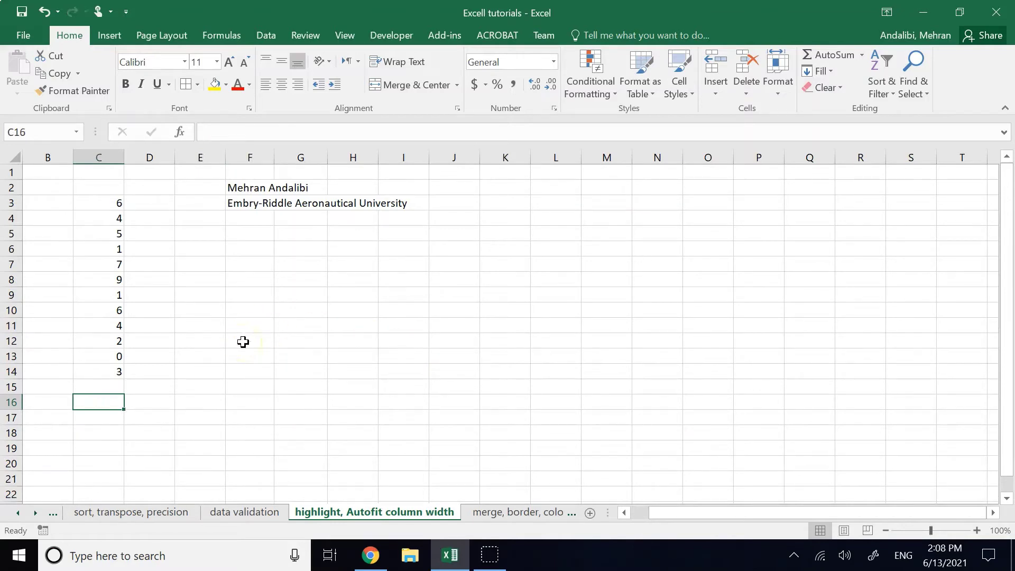
Step: Move the Embry-Riddle Aeronautical University text from cell F3 to J3
{"action": "left_click", "coordinate": [341, 309]}
{"action": "left_click", "coordinate": [246, 202]}
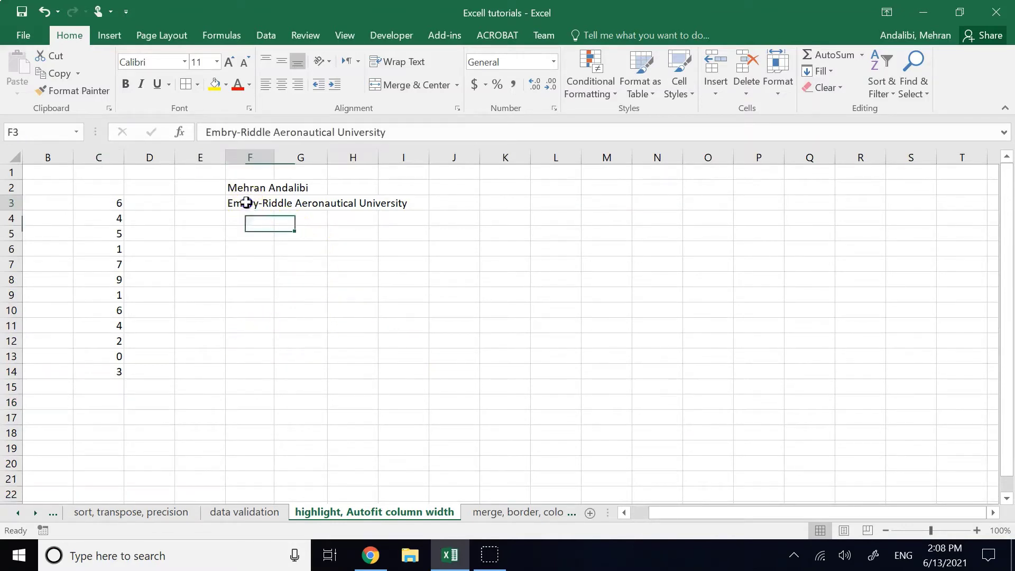
{"action": "key", "text": "ctrl+c"}
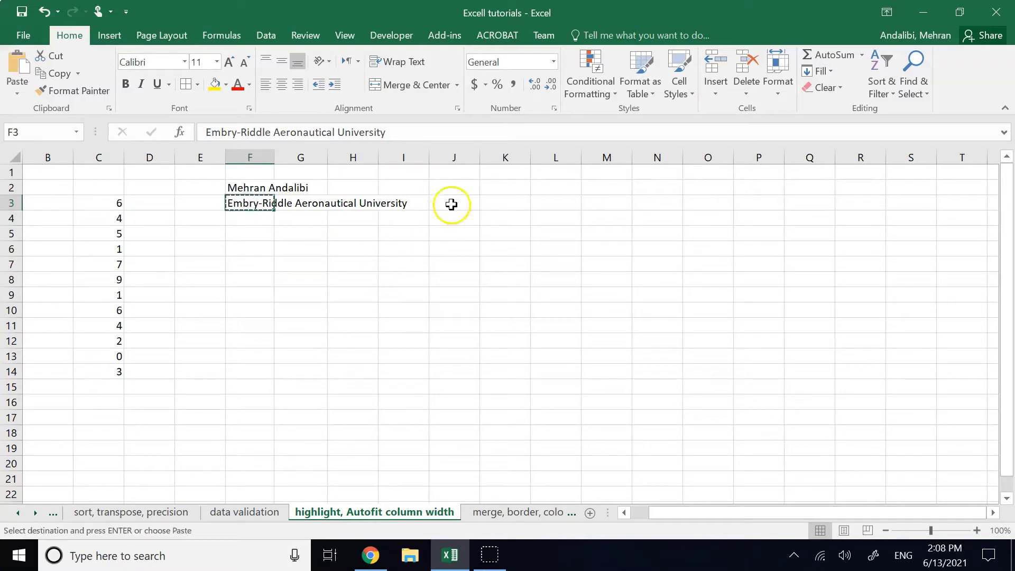
{"action": "left_click", "coordinate": [451, 203]}
{"action": "key", "text": "ctrl+v"}
{"action": "left_click", "coordinate": [484, 294]}
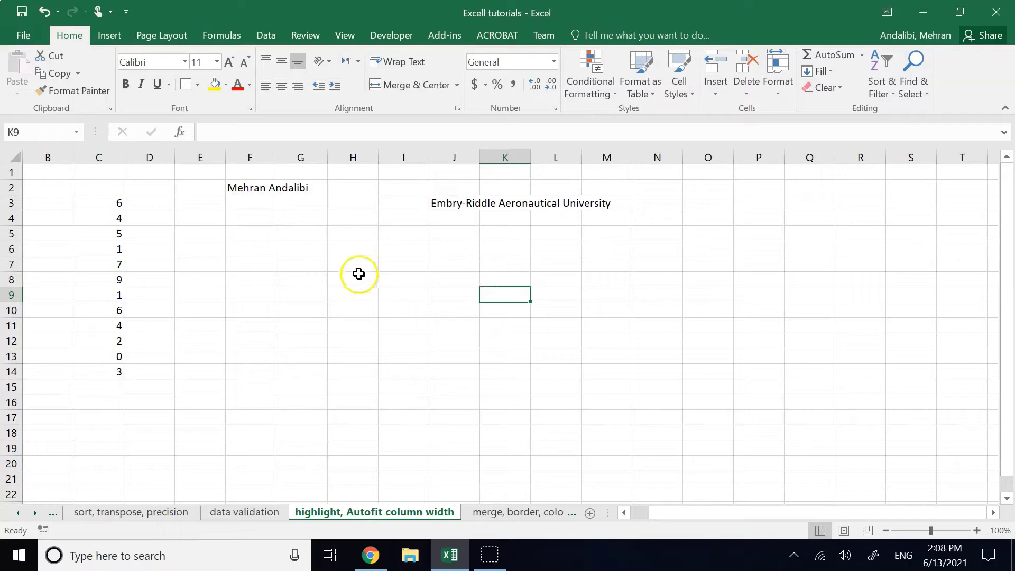
{"action": "left_click", "coordinate": [99, 203]}
{"action": "left_click", "coordinate": [566, 370]}
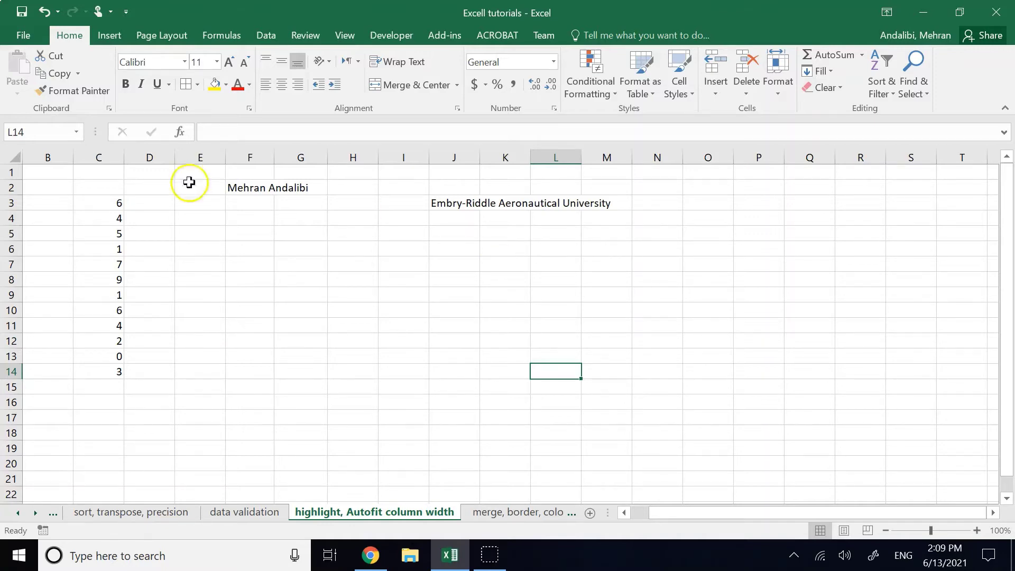
Step: AutoFit the column widths of the C2:M14 block so column J fits the university name
{"action": "left_click_drag", "start_coordinate": [97, 191], "coordinate": [587, 373]}
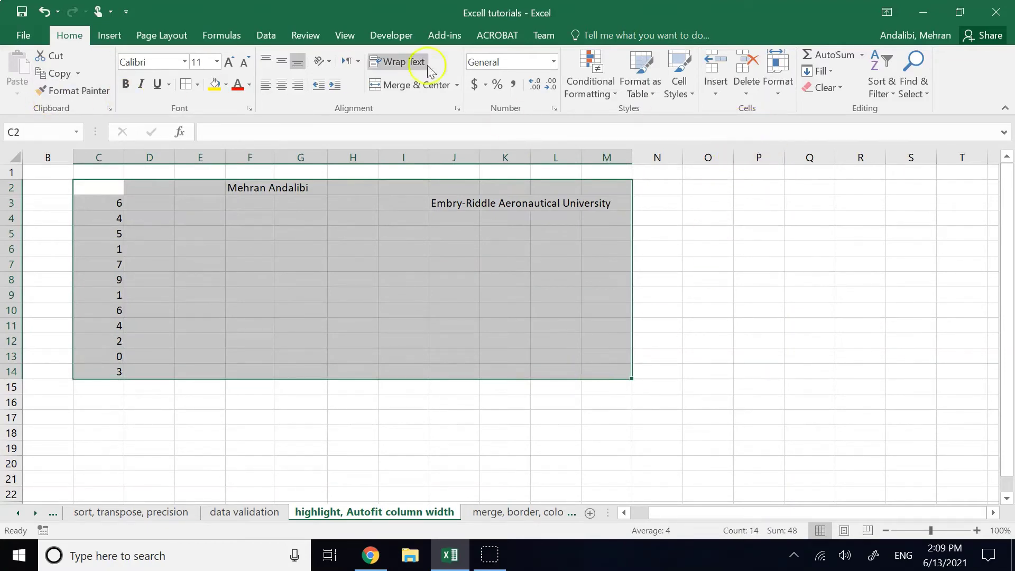
{"action": "left_click", "coordinate": [776, 99]}
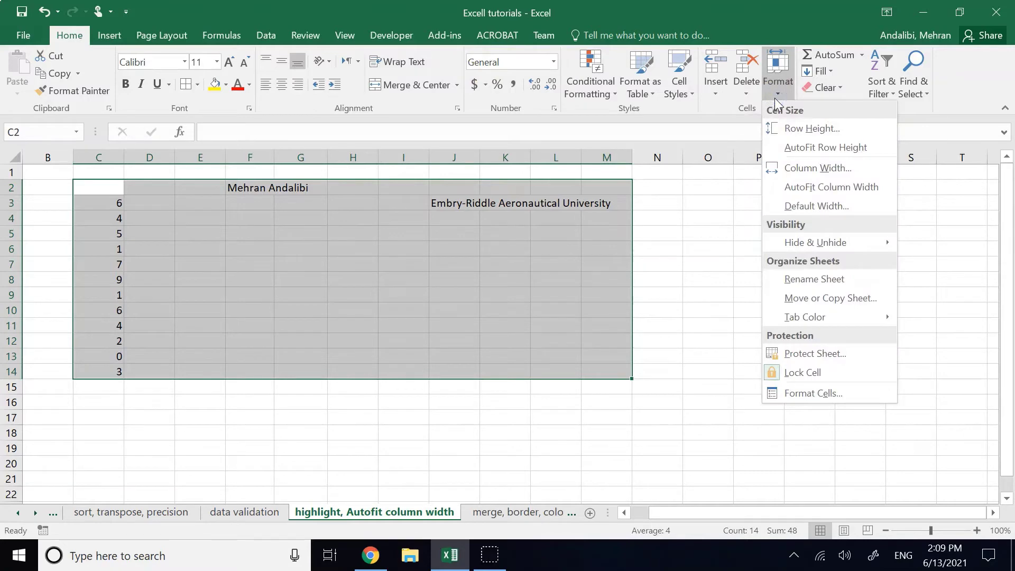
{"action": "left_click", "coordinate": [811, 192]}
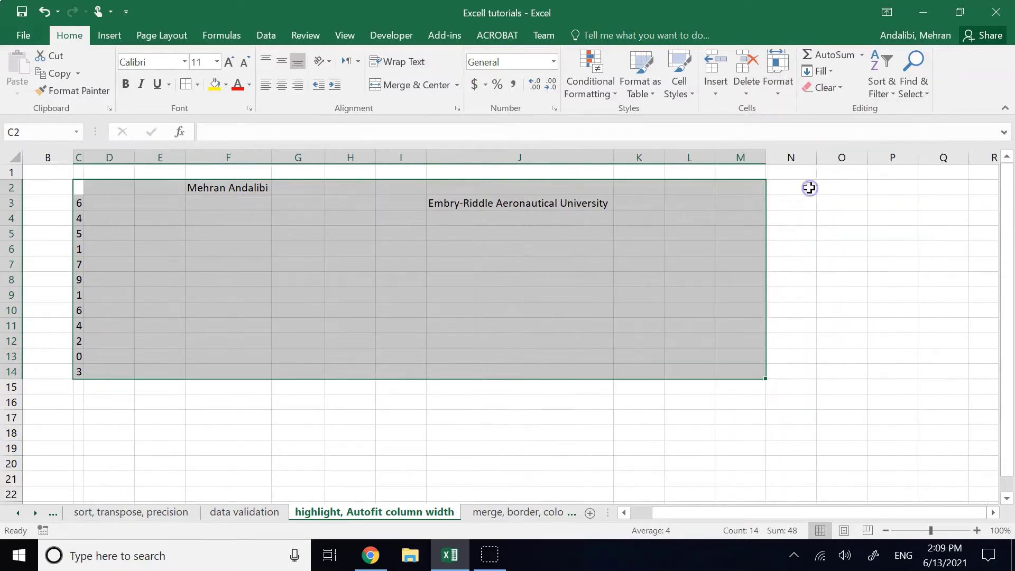
{"action": "left_click", "coordinate": [493, 436]}
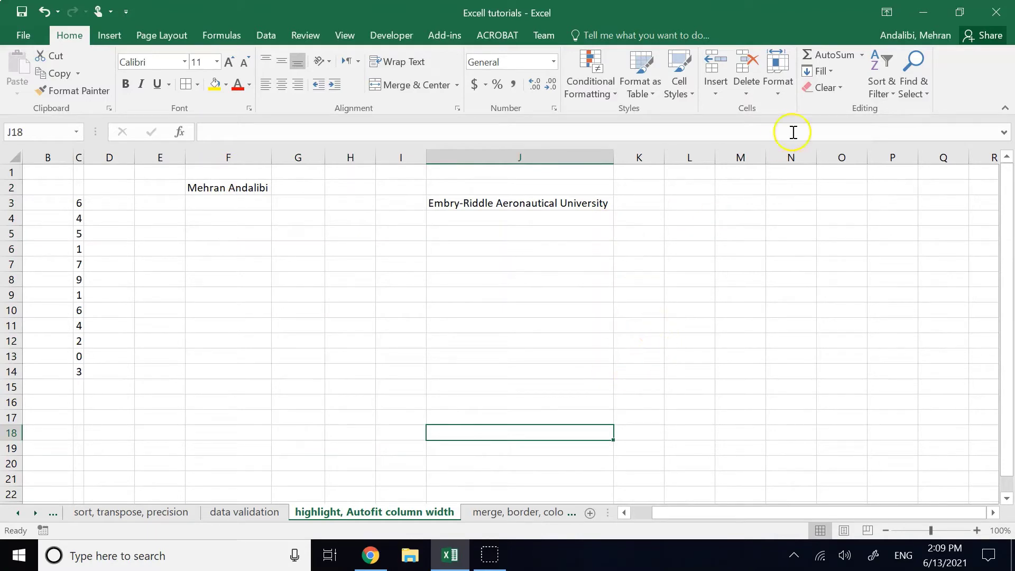
{"action": "left_click", "coordinate": [777, 95]}
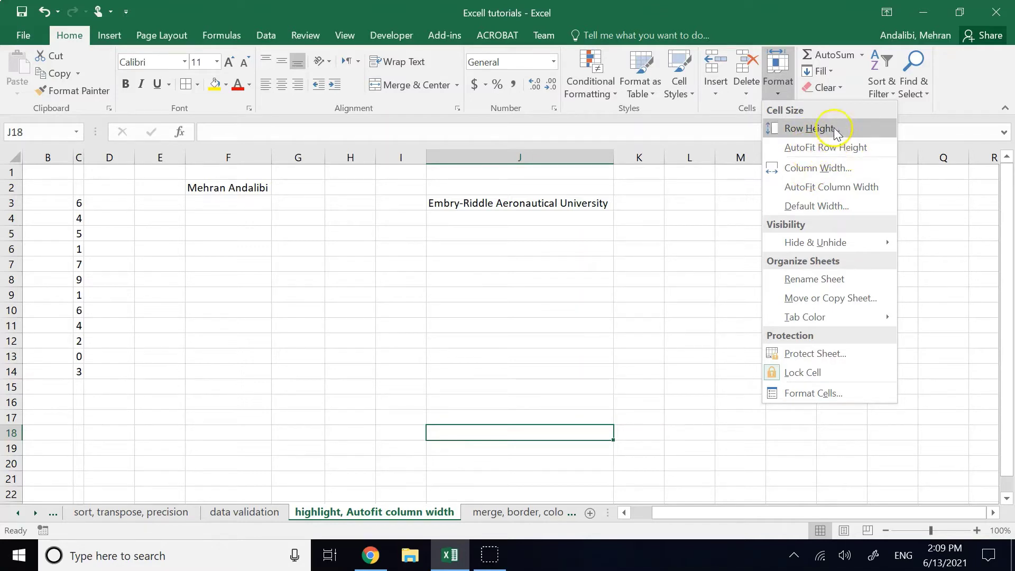
{"action": "left_click", "coordinate": [148, 272]}
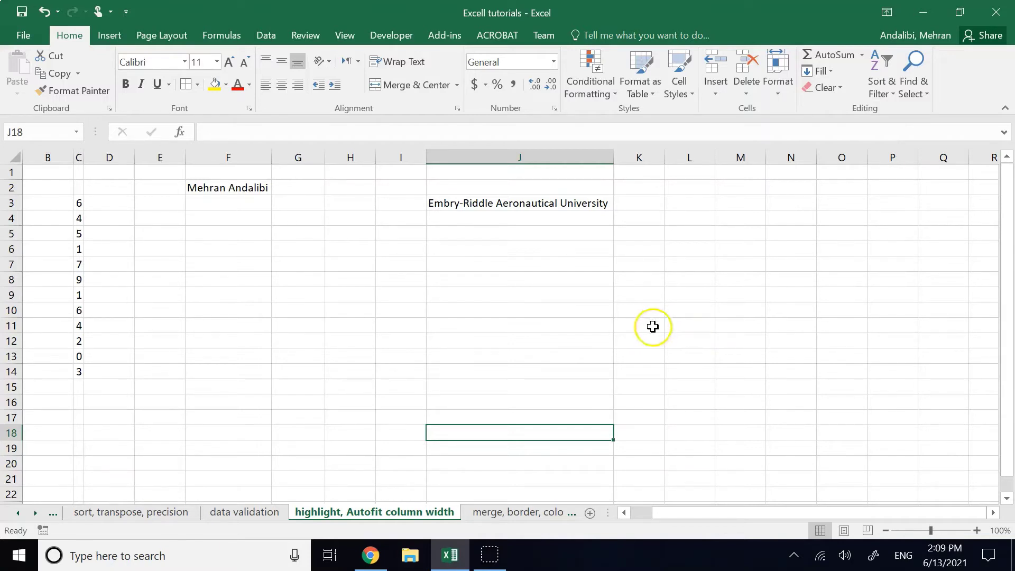
Step: Move the 'hyperlink, export to pdf' sheet after 'plots' and show 'merge, border, color, picture'
{"action": "left_click", "coordinate": [503, 512]}
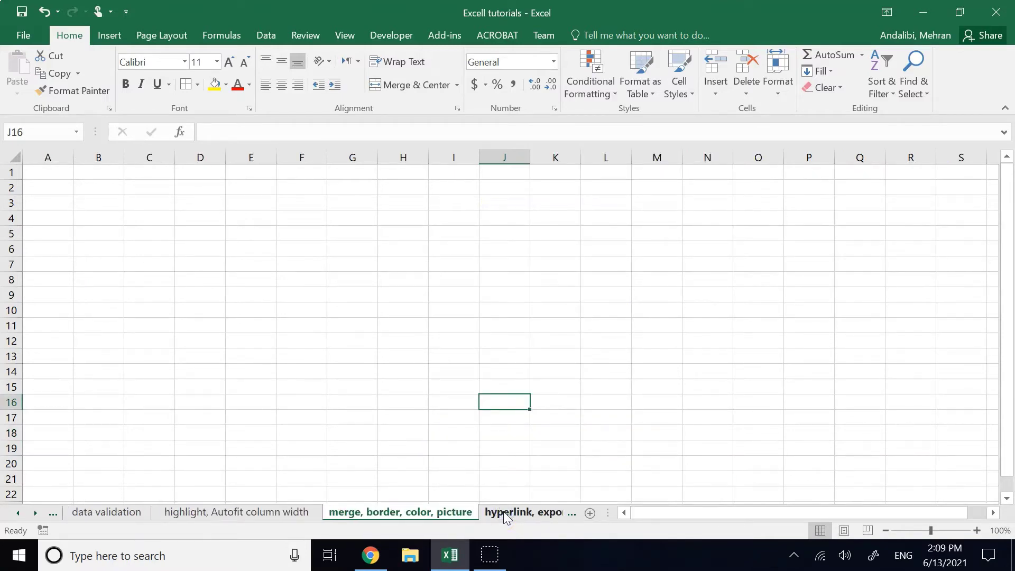
{"action": "left_click", "coordinate": [528, 340]}
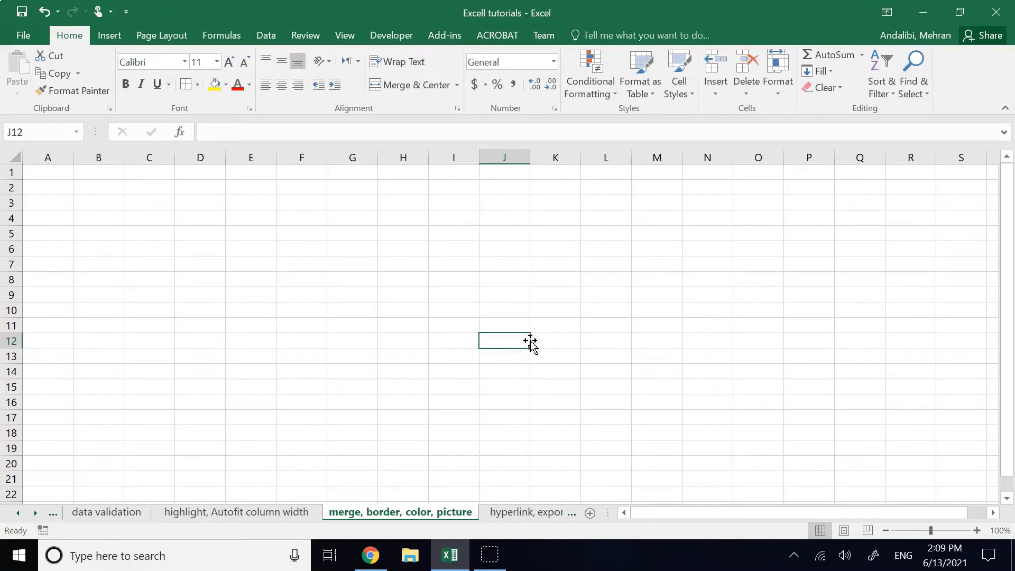
{"action": "left_click", "coordinate": [526, 516]}
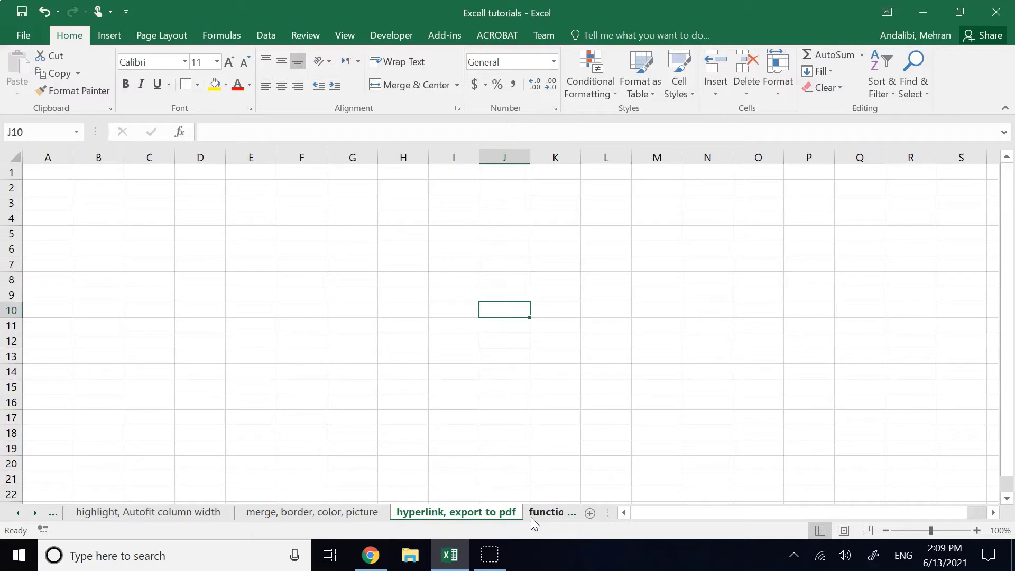
{"action": "left_click", "coordinate": [531, 516]}
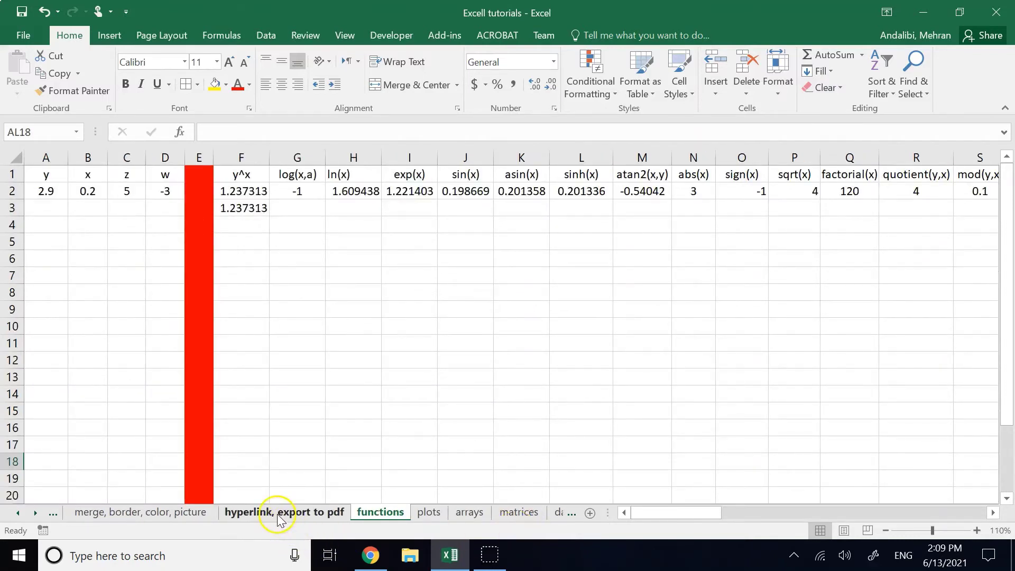
{"action": "left_click_drag", "start_coordinate": [279, 521], "coordinate": [452, 517]}
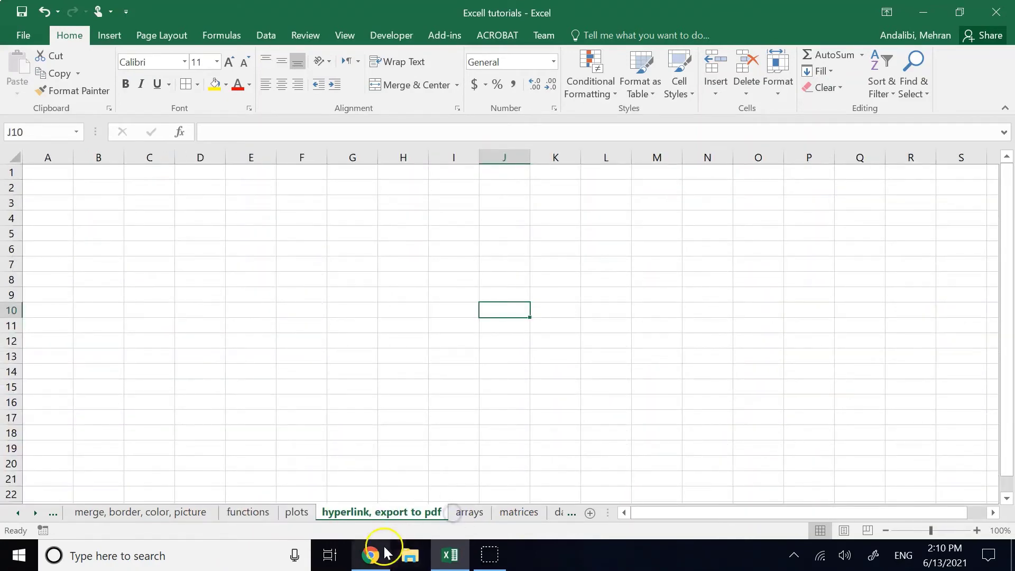
{"action": "left_click", "coordinate": [244, 515]}
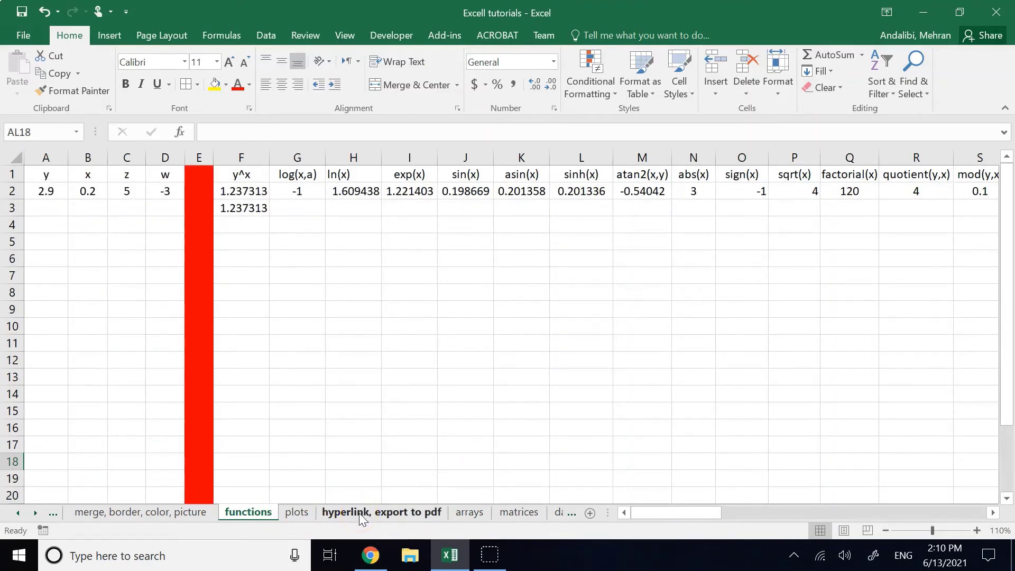
{"action": "left_click", "coordinate": [140, 513]}
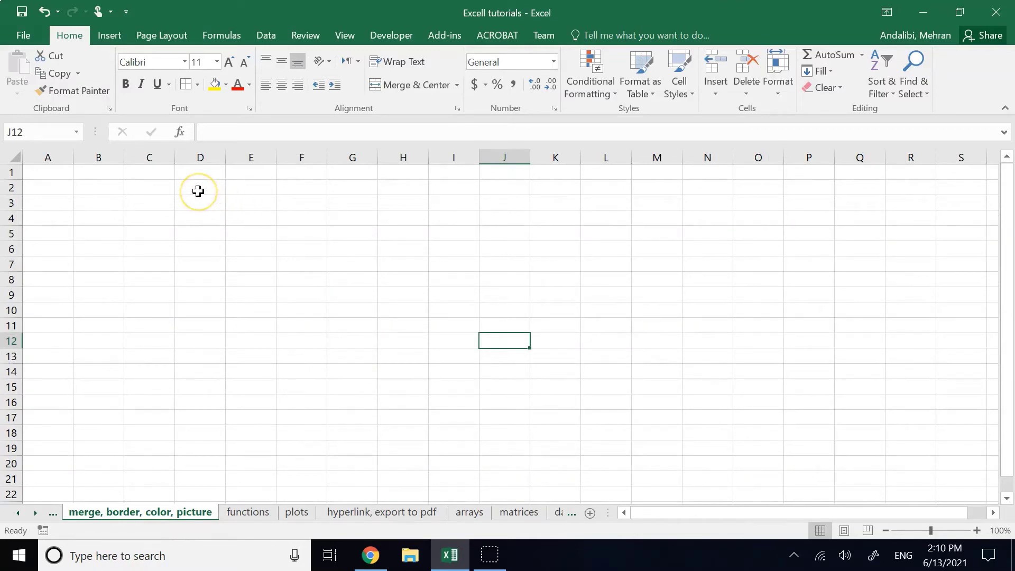
Step: Enter the x header in D2 and x values from 0 to 20 in D3:D12
{"action": "left_click_drag", "start_coordinate": [198, 192], "coordinate": [210, 327]}
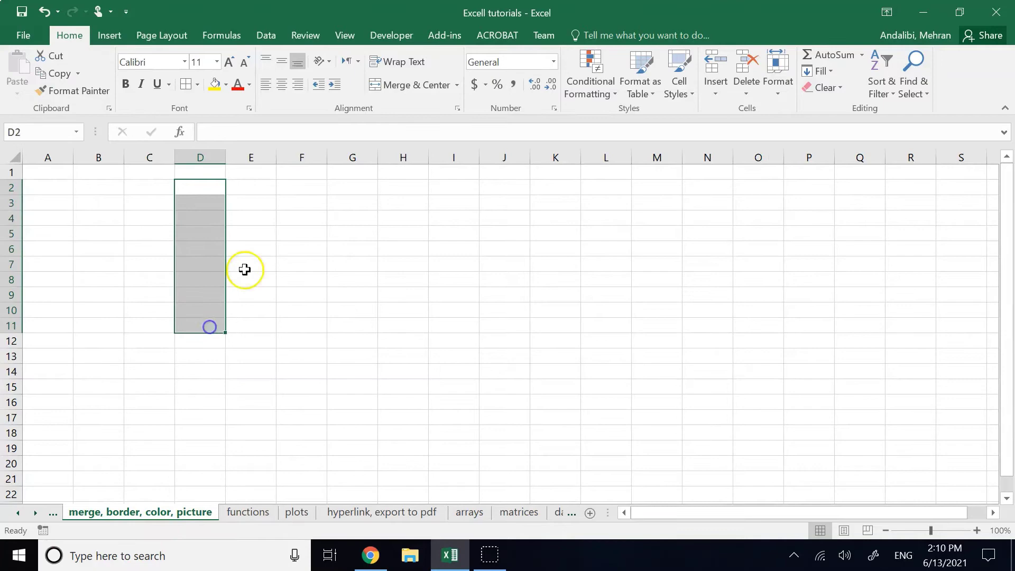
{"action": "left_click_drag", "start_coordinate": [256, 188], "coordinate": [271, 322]}
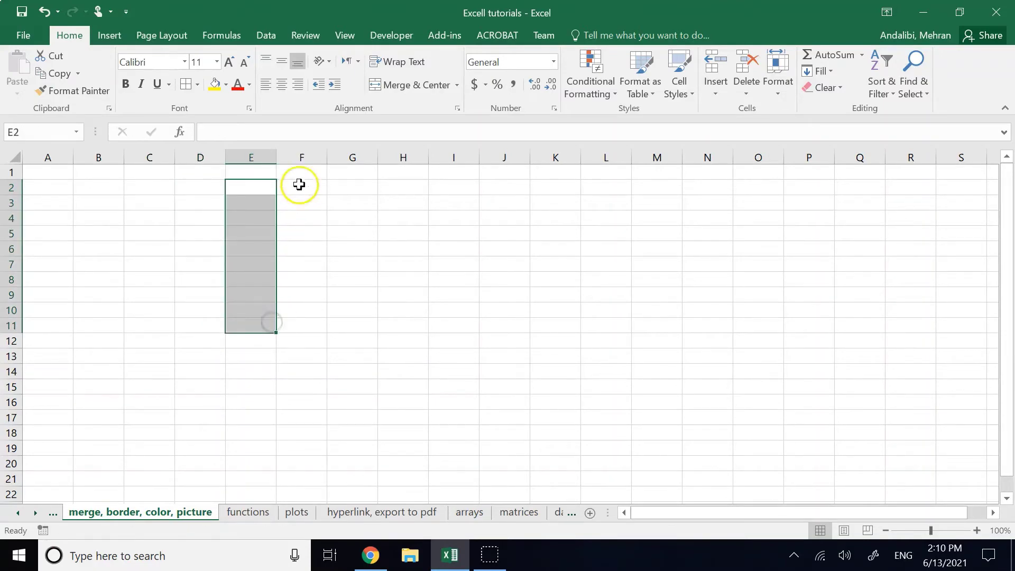
{"action": "left_click_drag", "start_coordinate": [300, 184], "coordinate": [335, 366]}
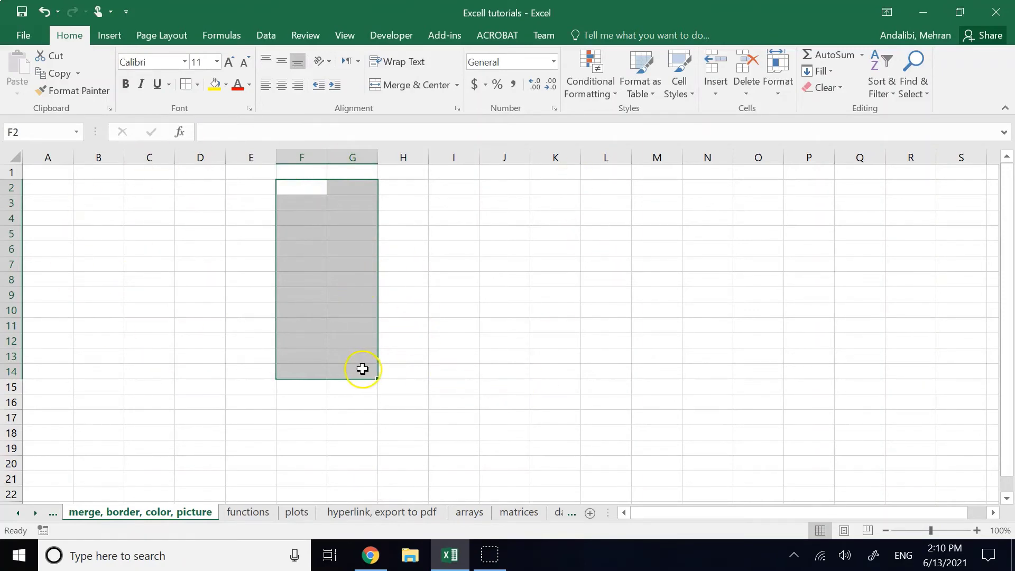
{"action": "left_click", "coordinate": [193, 191]}
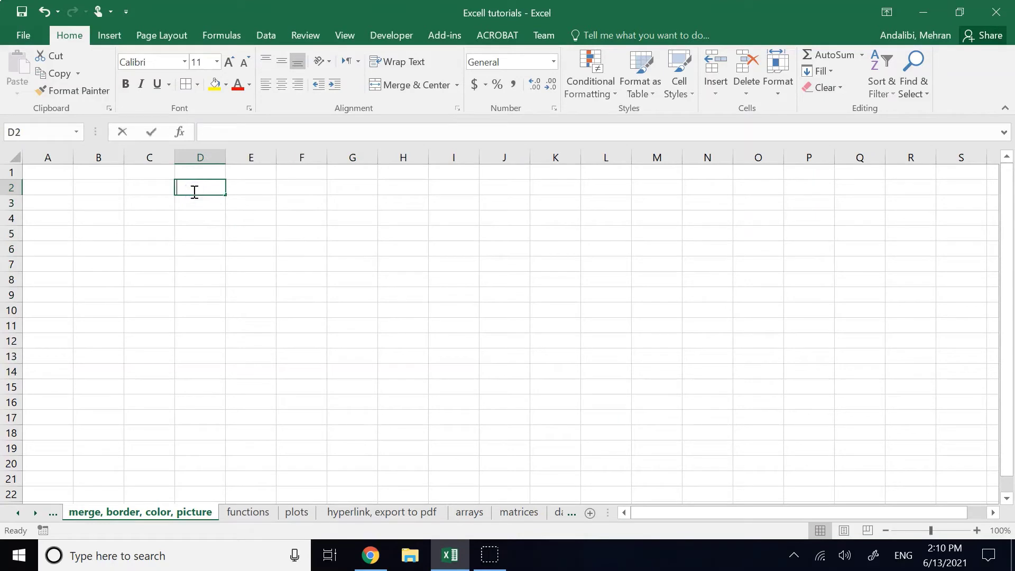
{"action": "type", "text": "x"}
{"action": "key", "text": "Return"}
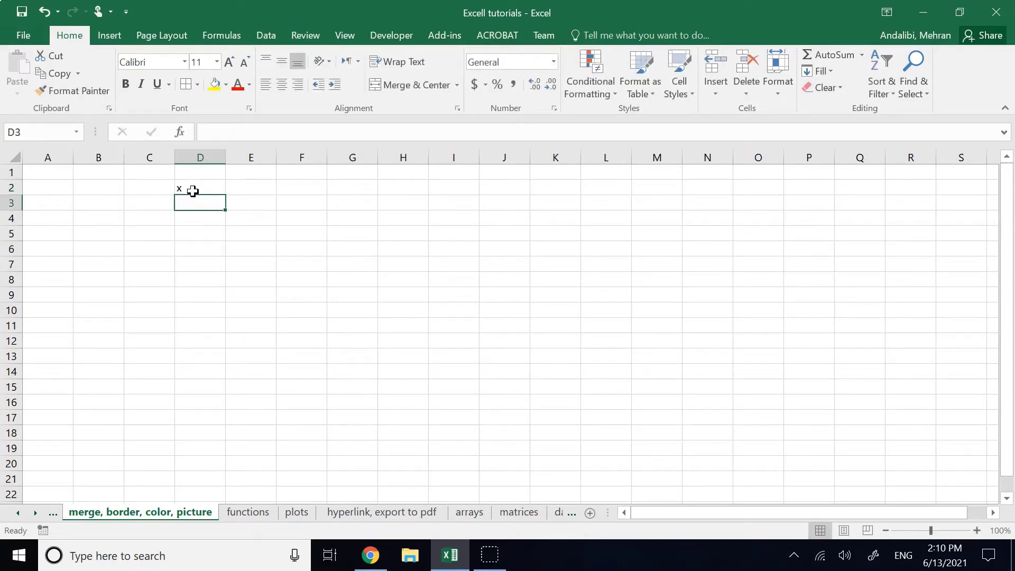
{"action": "type", "text": "0"}
{"action": "key", "text": "Return"}
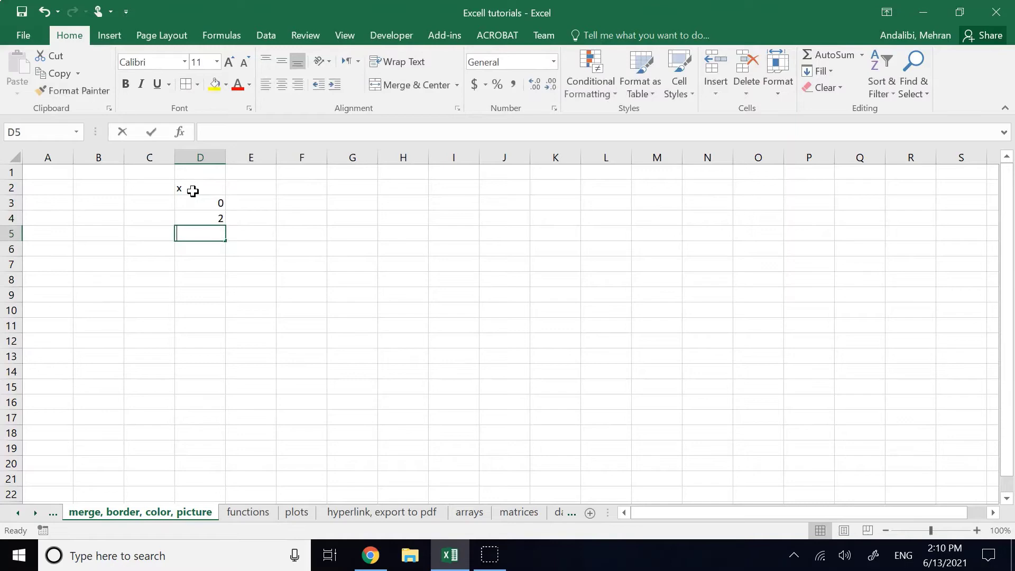
{"action": "type", "text": "4"}
{"action": "key", "text": "Return"}
{"action": "type", "text": "6"}
{"action": "key", "text": "Return"}
{"action": "type", "text": "8"}
{"action": "key", "text": "Return"}
{"action": "type", "text": "9"}
{"action": "key", "text": "Return"}
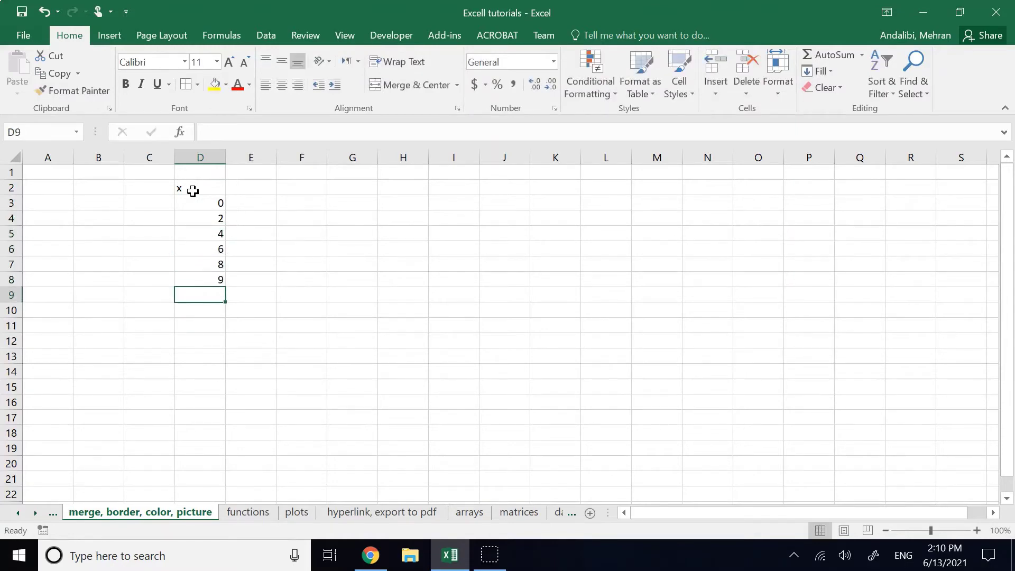
{"action": "type", "text": "11"}
{"action": "key", "text": "Return"}
{"action": "type", "text": "14"}
{"action": "key", "text": "Return"}
{"action": "type", "text": "1"}
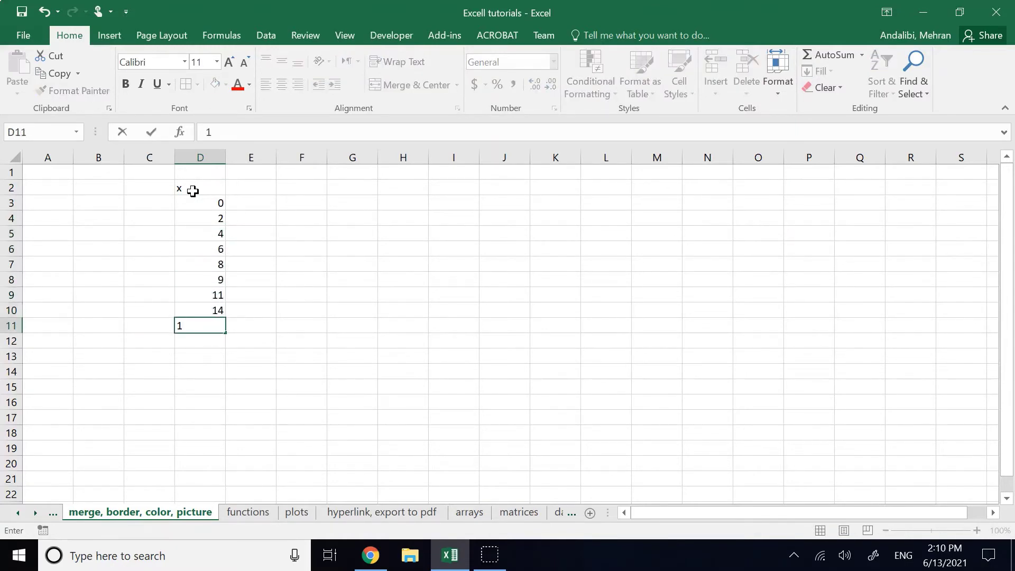
{"action": "type", "text": "7"}
{"action": "key", "text": "Return"}
{"action": "type", "text": "12"}
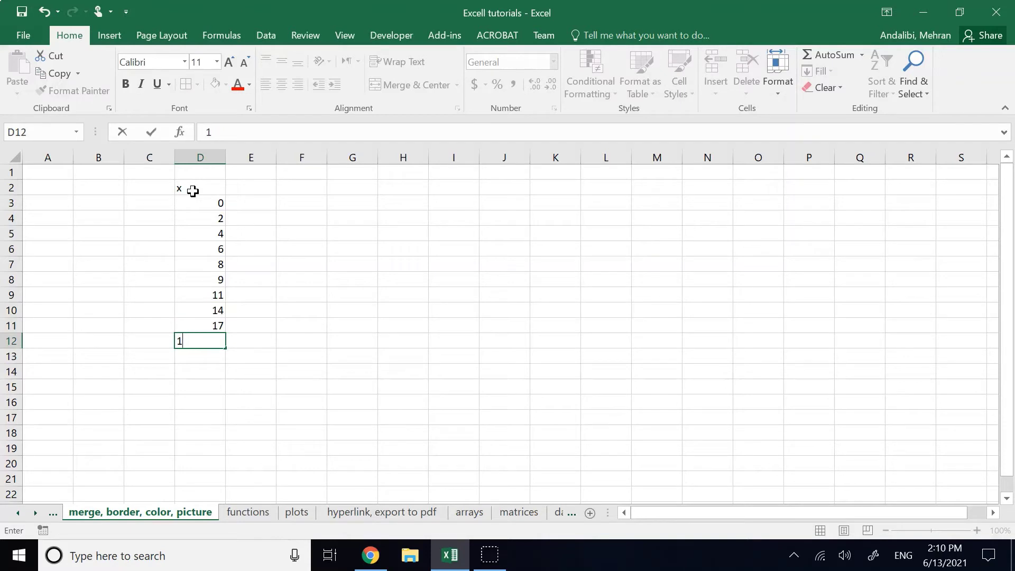
{"action": "key", "text": "Return"}
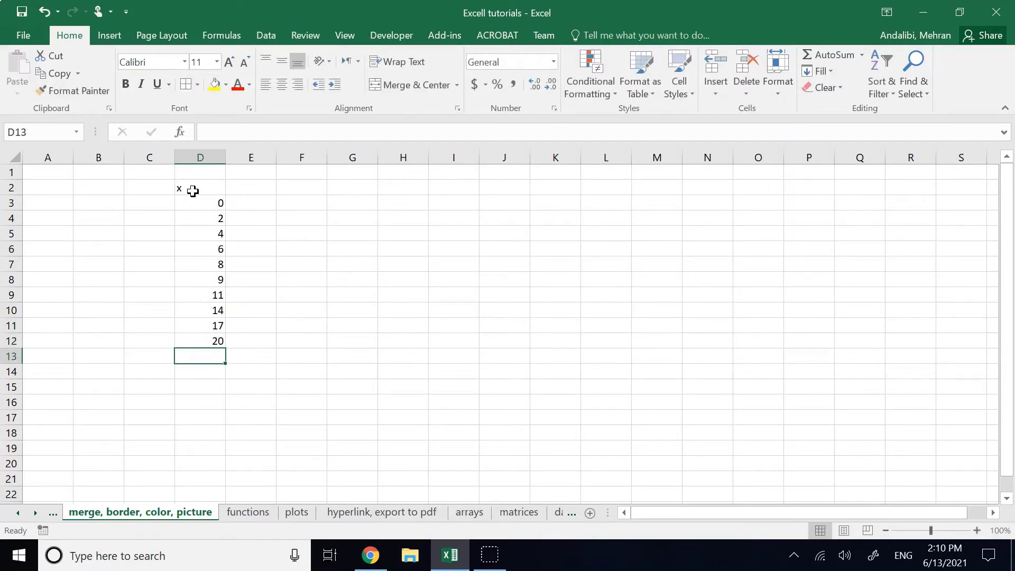
Step: Add the y header in E2 and the formula =2*D3+5 in E3
{"action": "left_click", "coordinate": [240, 187]}
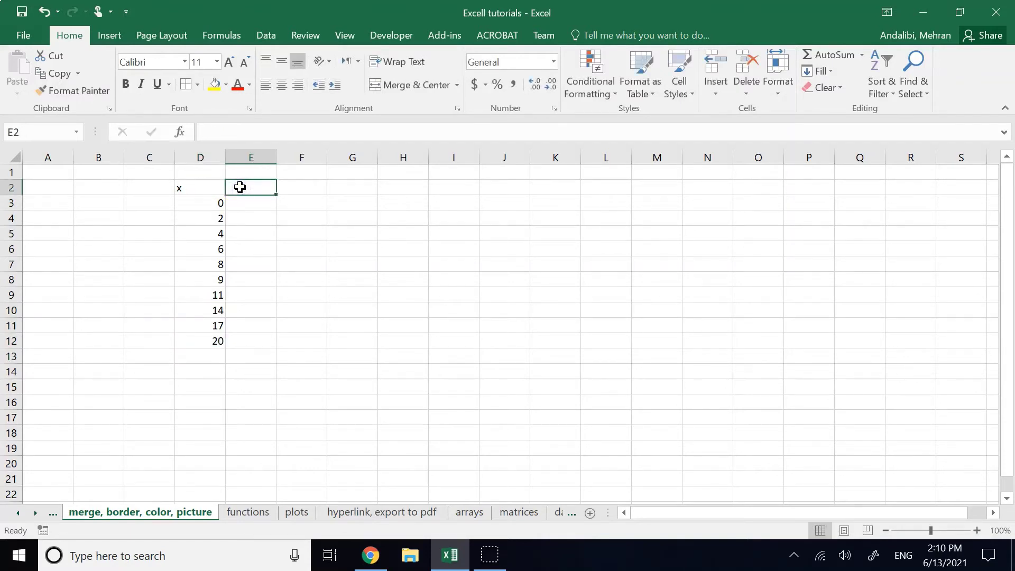
{"action": "type", "text": "y="}
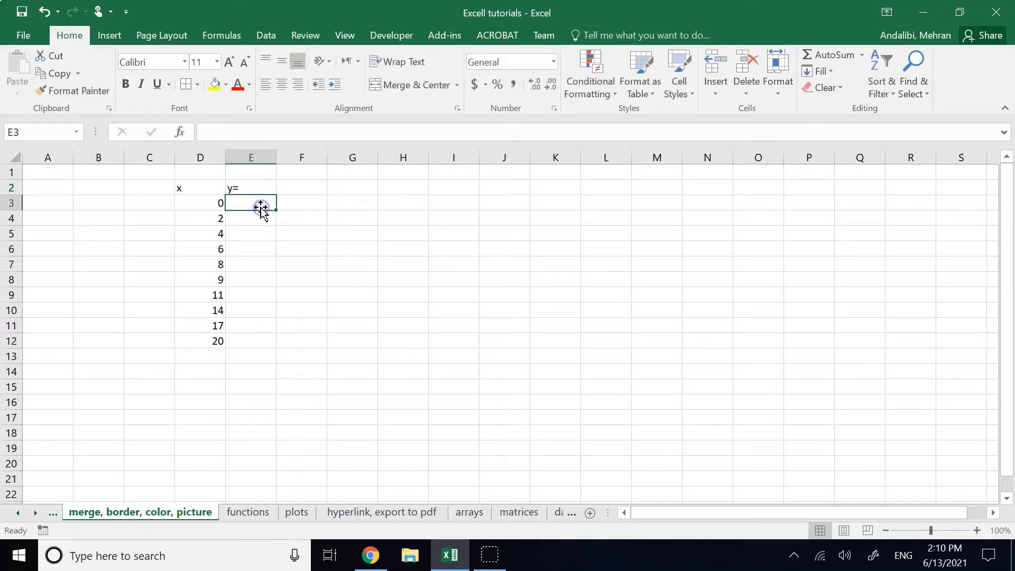
{"action": "left_click", "coordinate": [253, 185]}
{"action": "key", "text": "BackSpace"}
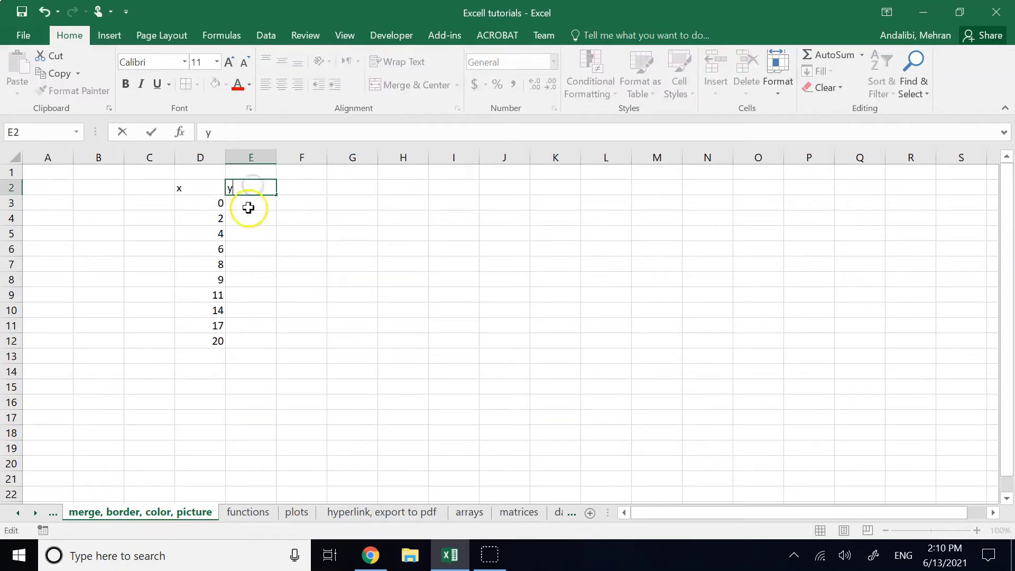
{"action": "left_click", "coordinate": [247, 208]}
{"action": "type", "text": "="}
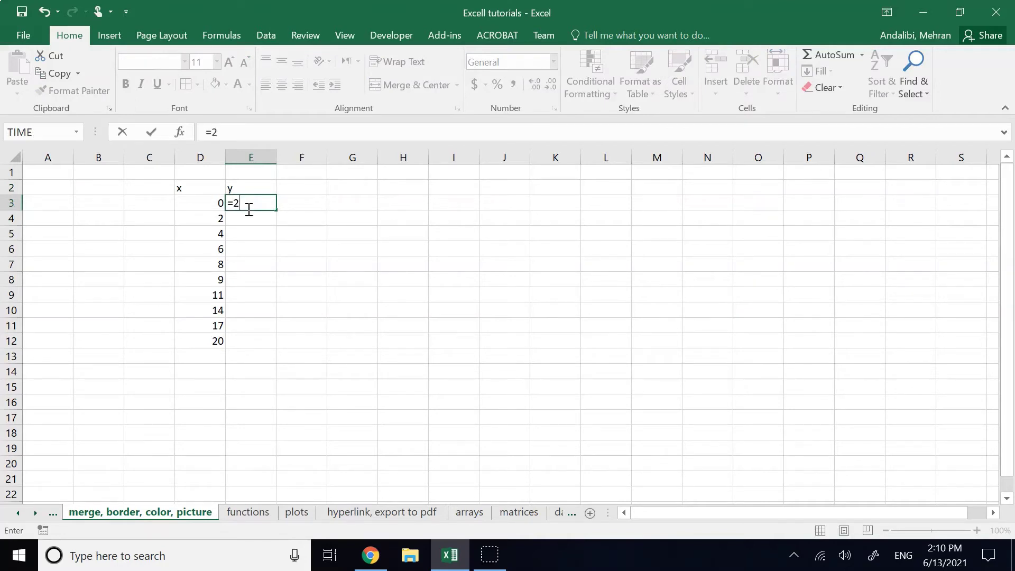
{"action": "type", "text": "2*"}
{"action": "left_click", "coordinate": [209, 200]}
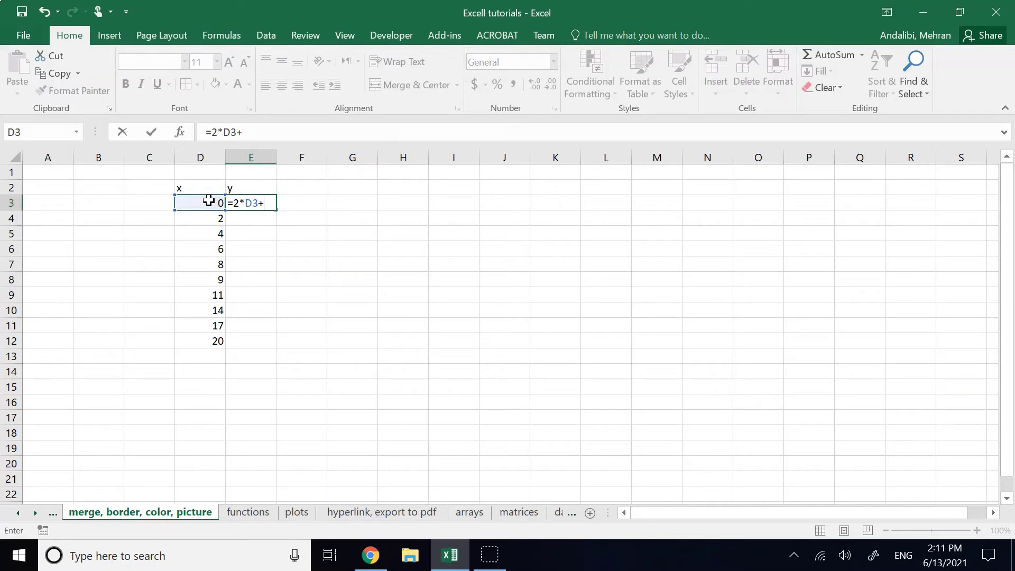
{"action": "type", "text": "+5"}
{"action": "key", "text": "Return"}
Step: Copy the y formula down to E12, giving values 5 to 45, and select the table
{"action": "left_click", "coordinate": [252, 201]}
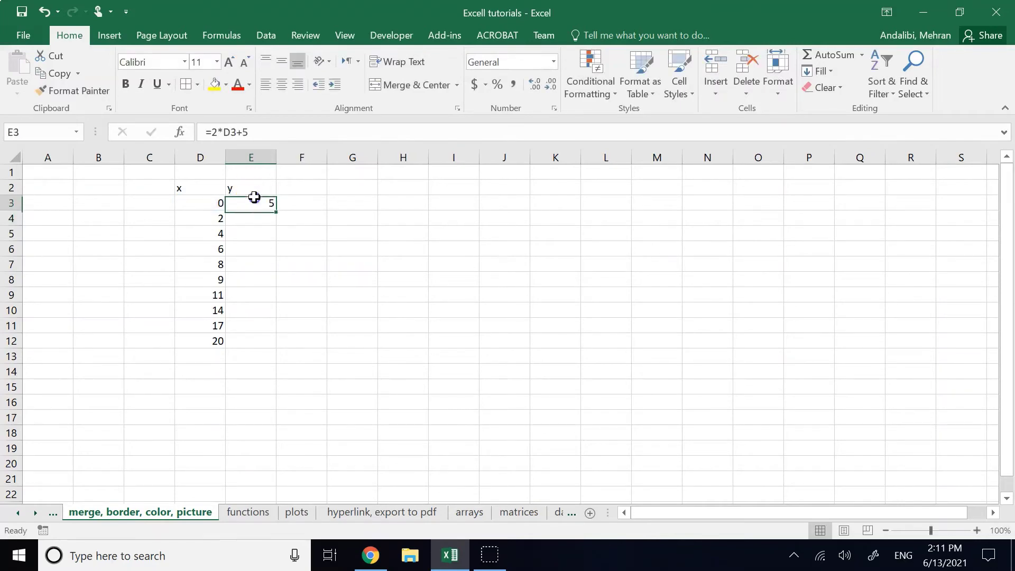
{"action": "left_click_drag", "start_coordinate": [279, 214], "coordinate": [274, 355]}
{"action": "left_click", "coordinate": [404, 283]}
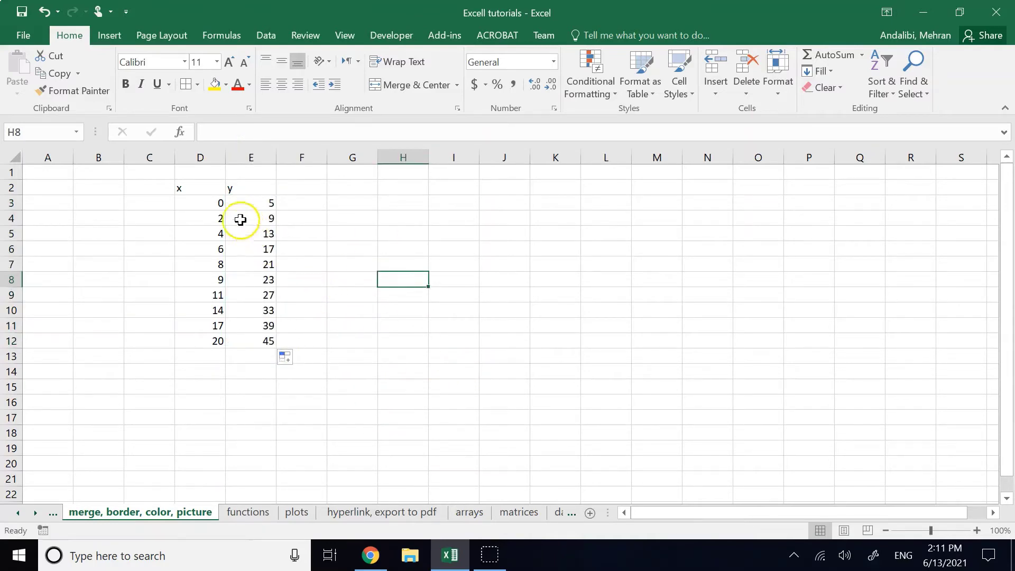
{"action": "left_click_drag", "start_coordinate": [202, 188], "coordinate": [248, 341]}
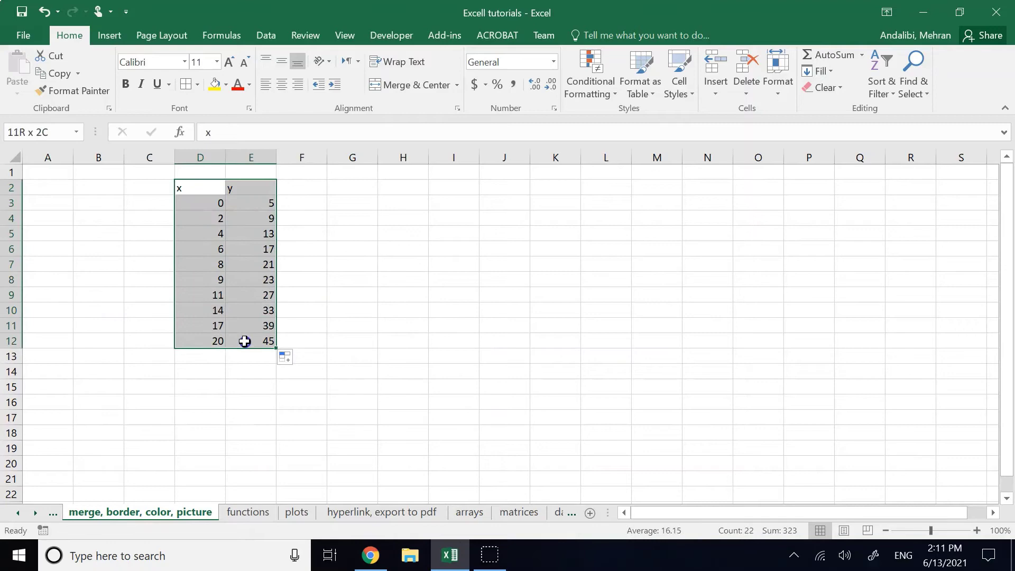
Step: Centre all headers and values of the D2:E12 x/y table
{"action": "left_click", "coordinate": [280, 85]}
{"action": "left_click", "coordinate": [360, 256]}
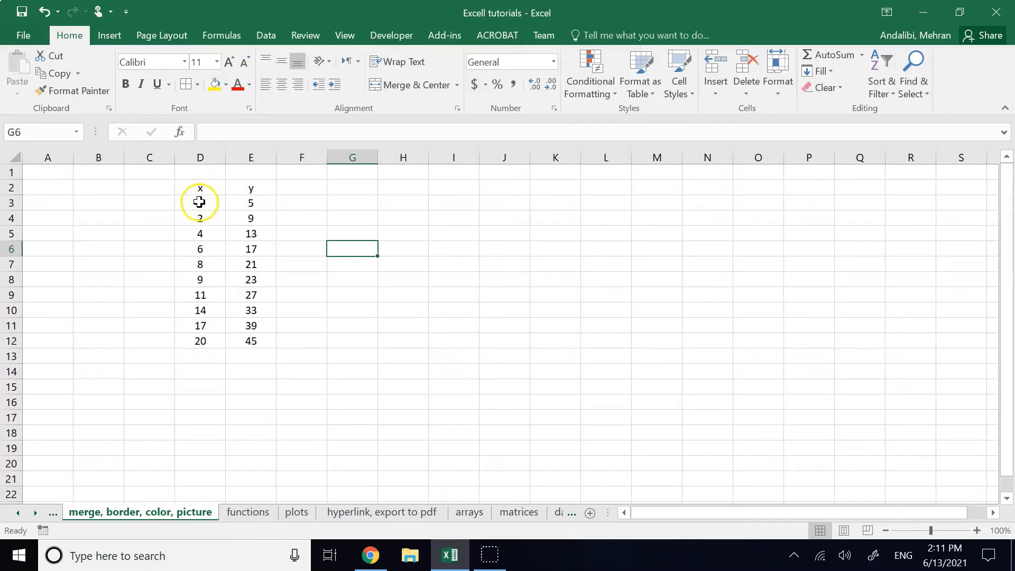
Step: Fill the x values D3:D12 yellow and the y values E3:E12 light blue
{"action": "left_click_drag", "start_coordinate": [199, 201], "coordinate": [203, 335]}
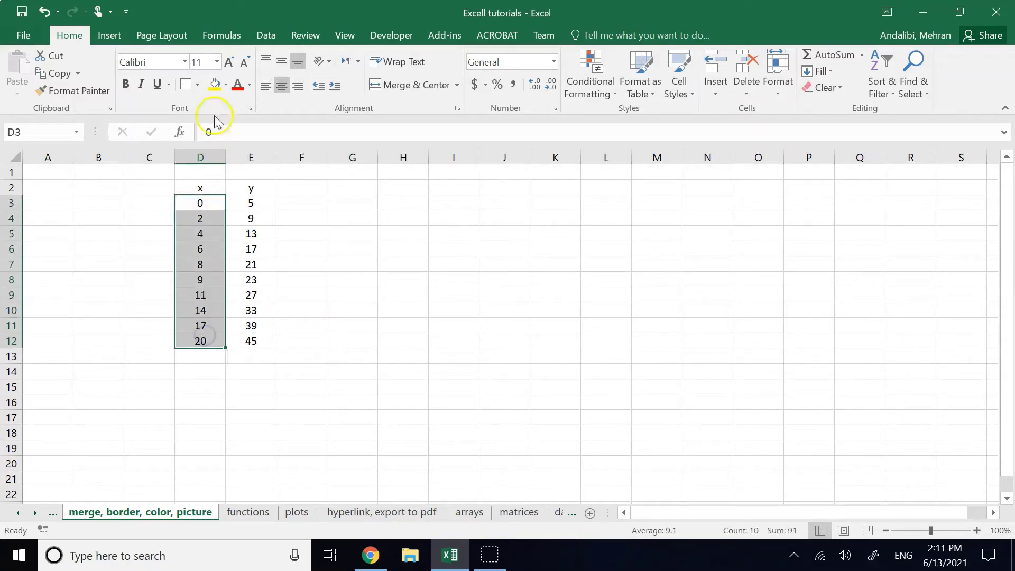
{"action": "left_click", "coordinate": [214, 85]}
{"action": "left_click", "coordinate": [351, 279]}
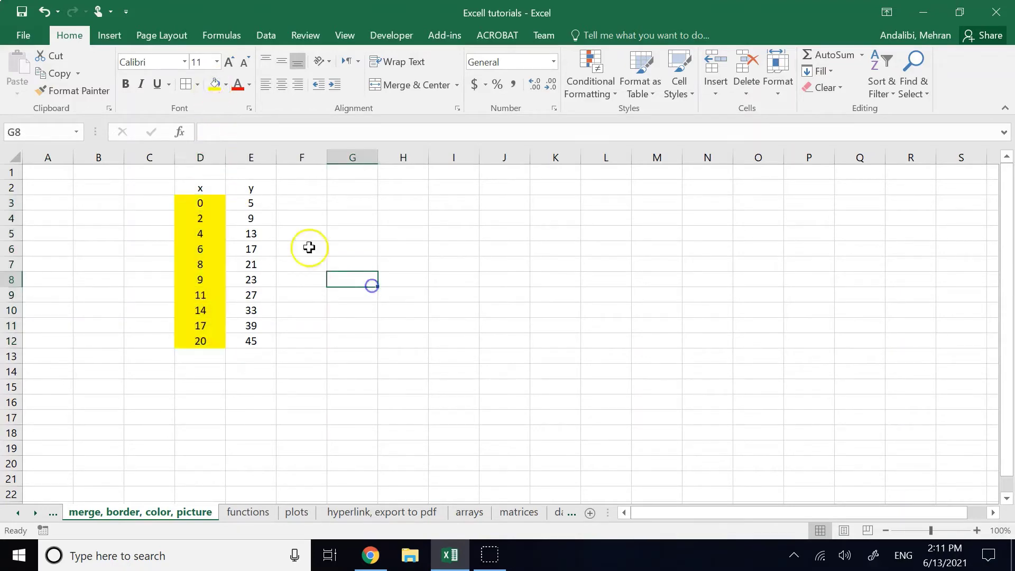
{"action": "mouse_move", "coordinate": [250, 188]}
{"action": "left_mouse_down"}
{"action": "mouse_move", "coordinate": [272, 323]}
{"action": "mouse_move", "coordinate": [254, 283]}
{"action": "mouse_move", "coordinate": [249, 202]}
{"action": "left_mouse_up"}
{"action": "left_click", "coordinate": [285, 342]}
{"action": "left_click", "coordinate": [318, 324]}
{"action": "left_click", "coordinate": [226, 86]}
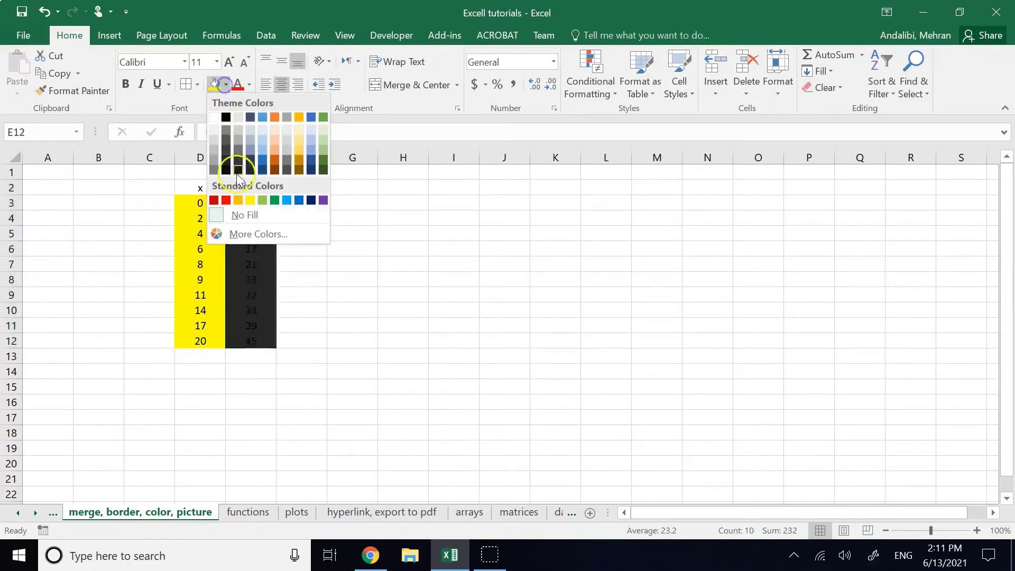
{"action": "left_click", "coordinate": [288, 200]}
{"action": "left_click_drag", "start_coordinate": [354, 264], "coordinate": [415, 286]}
Step: Fill the x/y header cells D2:E2 red
{"action": "left_click_drag", "start_coordinate": [191, 187], "coordinate": [239, 186]}
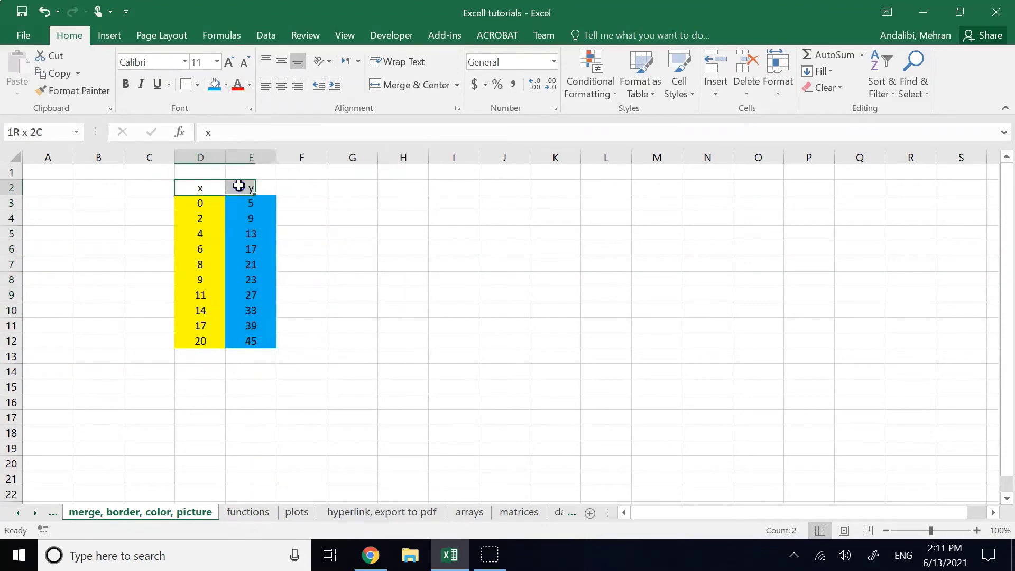
{"action": "left_click", "coordinate": [226, 85]}
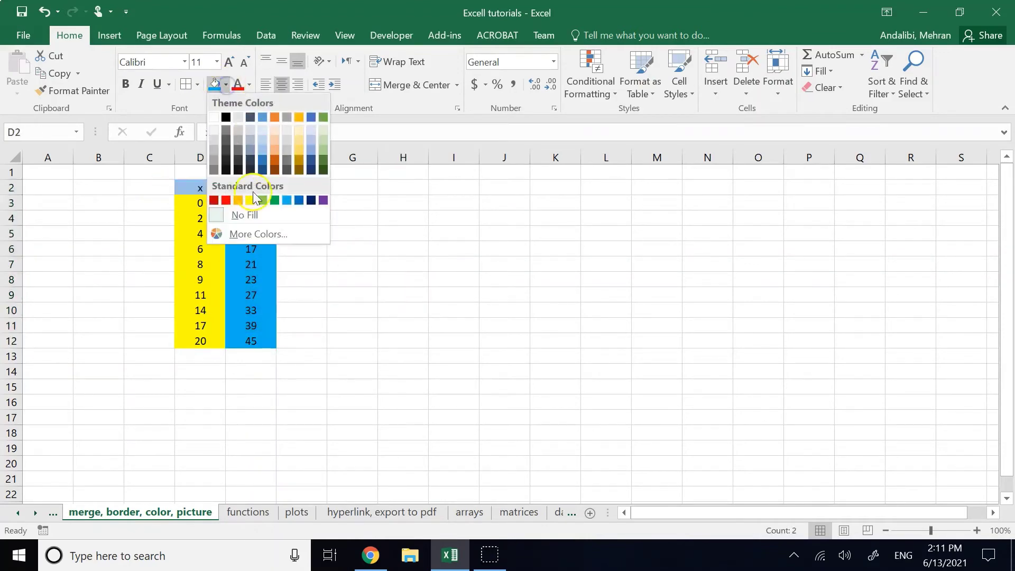
{"action": "left_click", "coordinate": [210, 199]}
{"action": "left_click", "coordinate": [409, 302]}
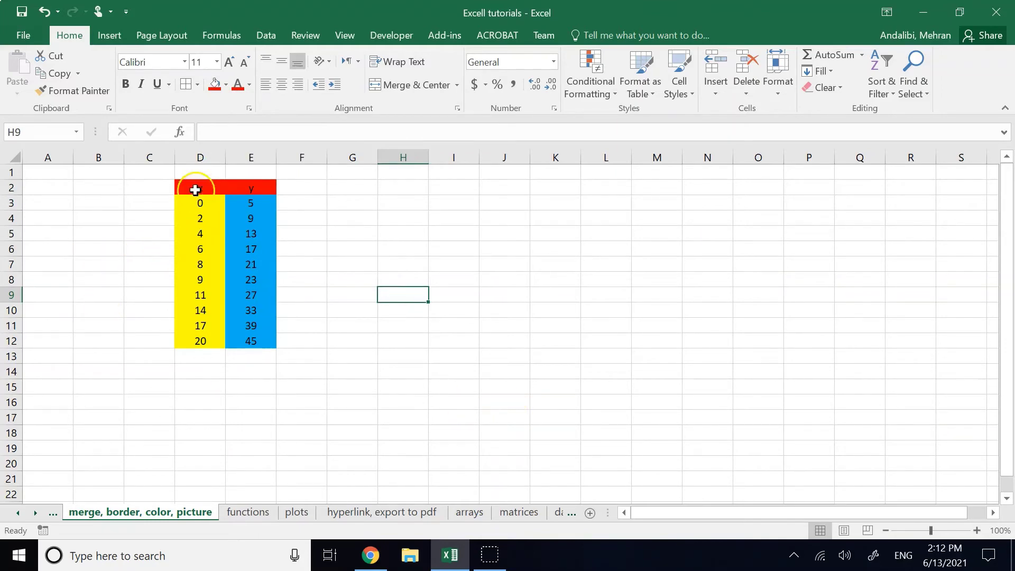
{"action": "left_click_drag", "start_coordinate": [195, 189], "coordinate": [247, 337]}
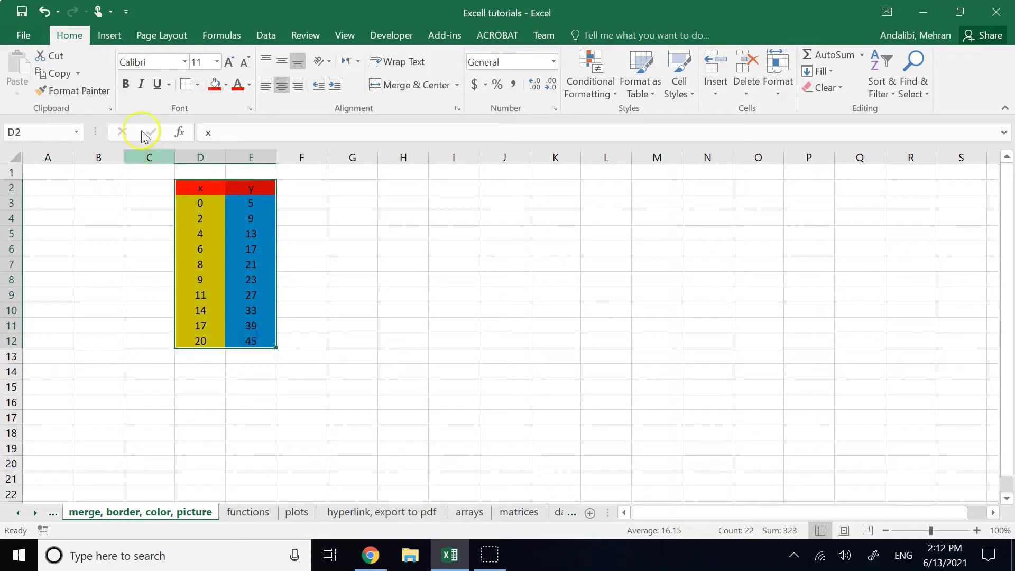
Step: Try a larger font size and font colours on the table, then revert to 11 pt
{"action": "left_click", "coordinate": [231, 61]}
{"action": "left_click", "coordinate": [230, 61]}
{"action": "left_click", "coordinate": [231, 61]}
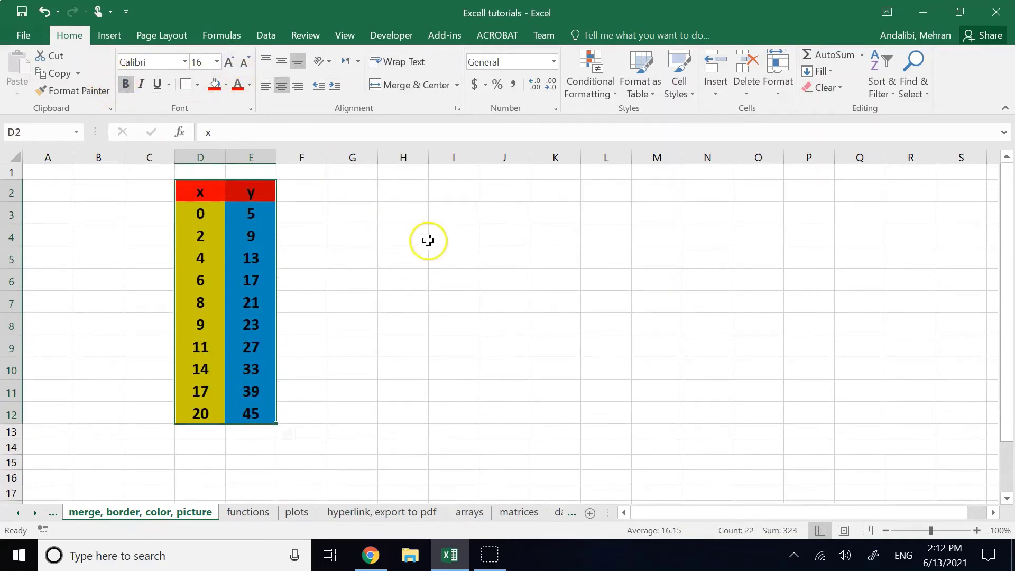
{"action": "left_click", "coordinate": [249, 85]}
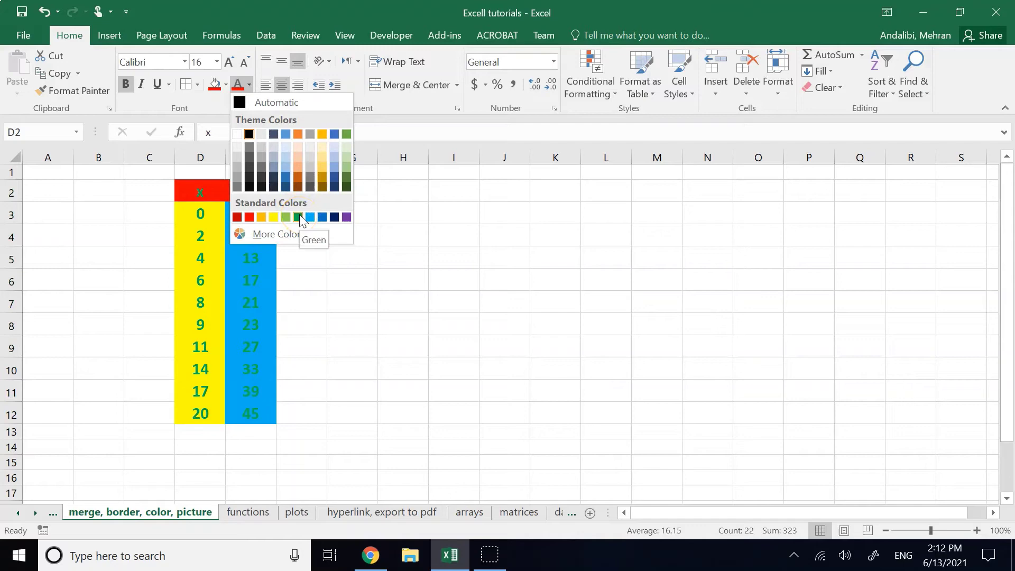
{"action": "left_click", "coordinate": [487, 316]}
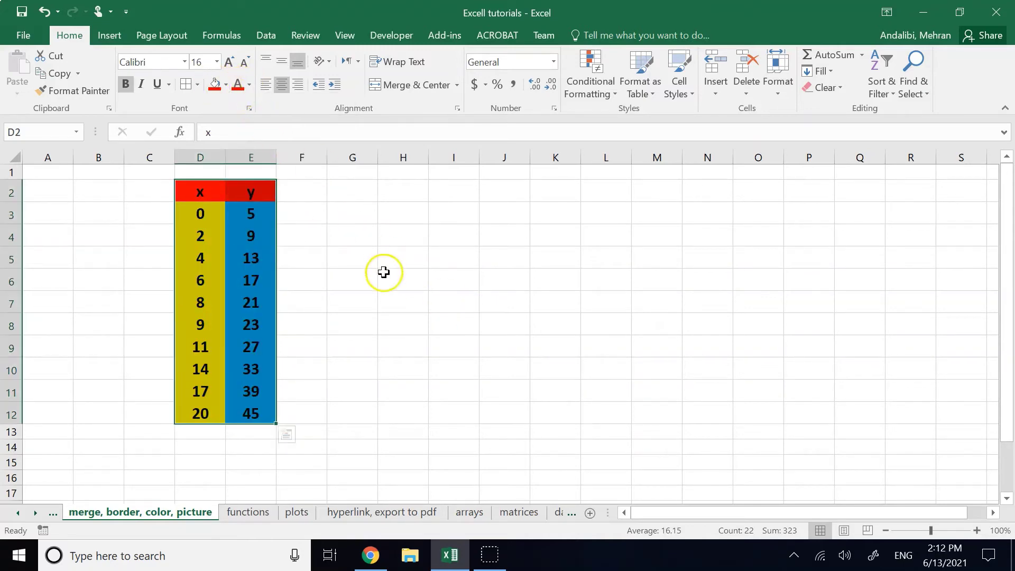
{"action": "key", "text": "ctrl+shift+comma"}
{"action": "key", "text": "ctrl+shift+comma"}
{"action": "key", "text": "ctrl+shift+comma"}
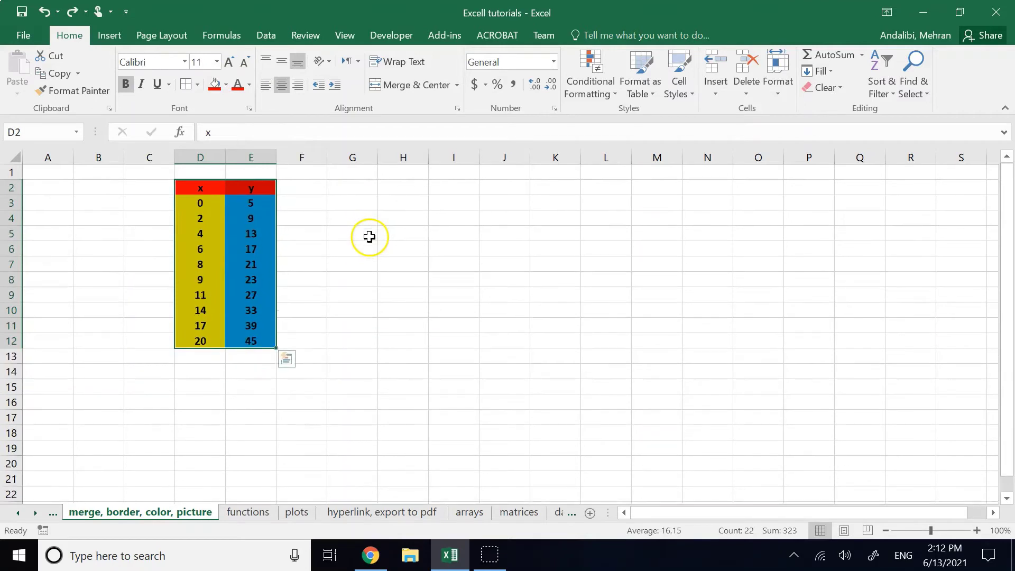
{"action": "left_click", "coordinate": [431, 309]}
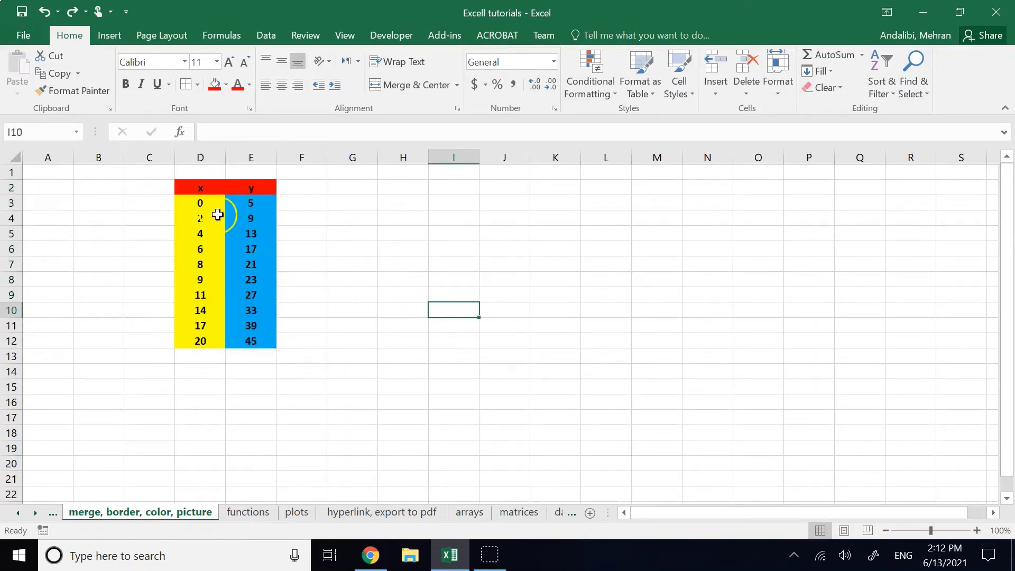
{"action": "left_click_drag", "start_coordinate": [192, 181], "coordinate": [256, 341]}
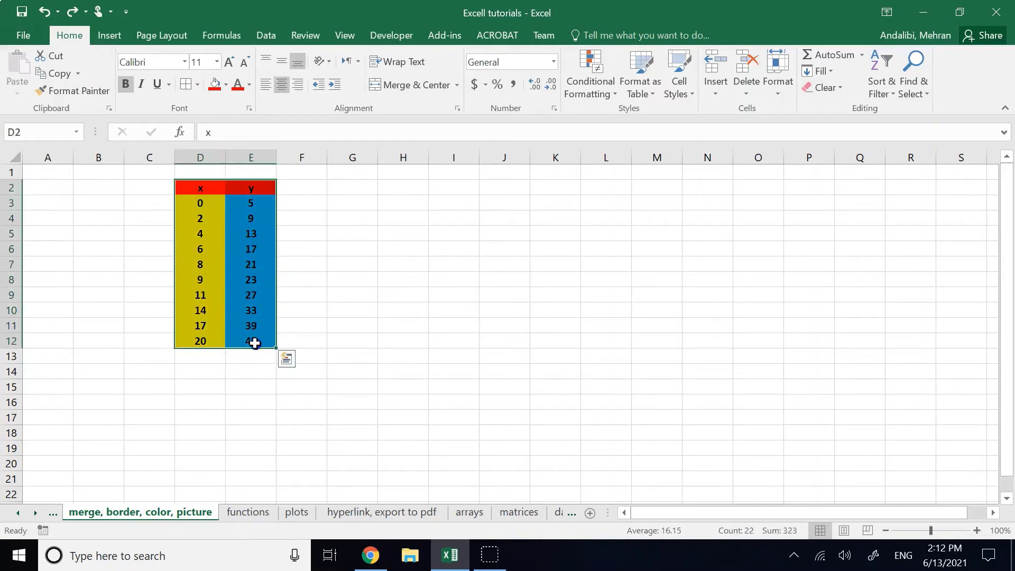
{"action": "left_click", "coordinate": [405, 353]}
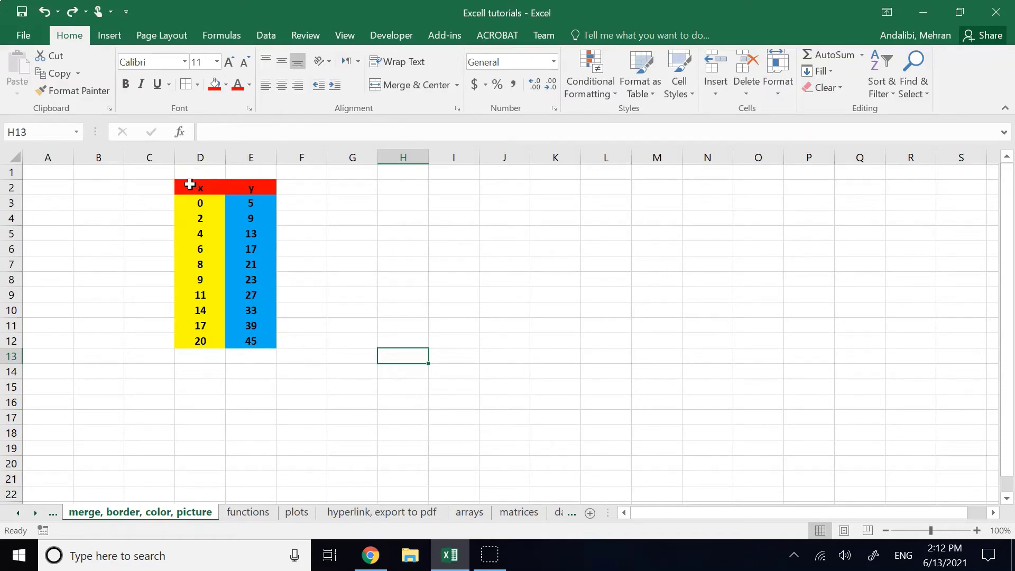
{"action": "left_click", "coordinate": [190, 184]}
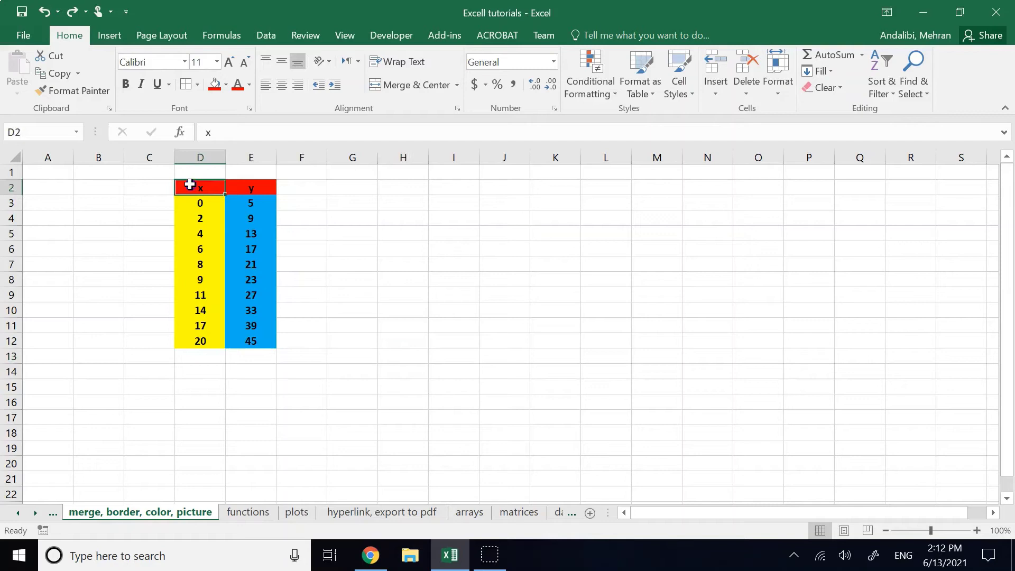
{"action": "left_click_drag", "start_coordinate": [190, 184], "coordinate": [248, 343]}
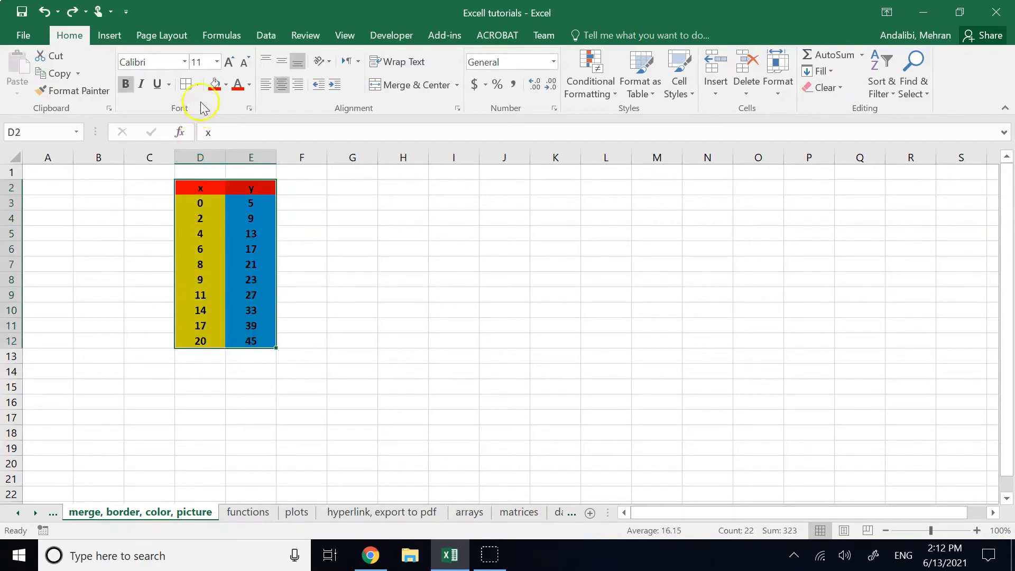
{"action": "left_click", "coordinate": [185, 85]}
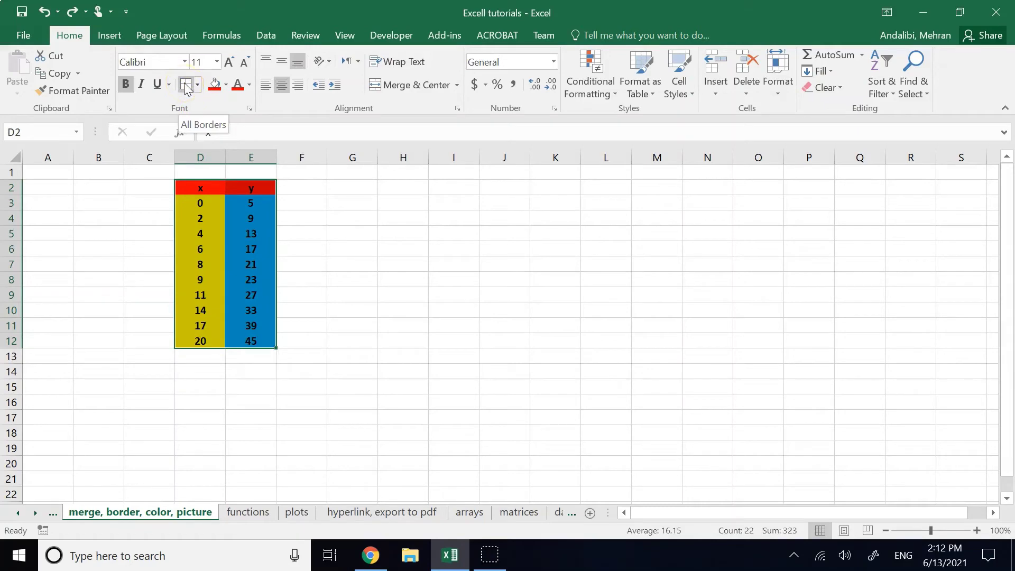
{"action": "left_click", "coordinate": [186, 85]}
{"action": "left_click", "coordinate": [400, 318]}
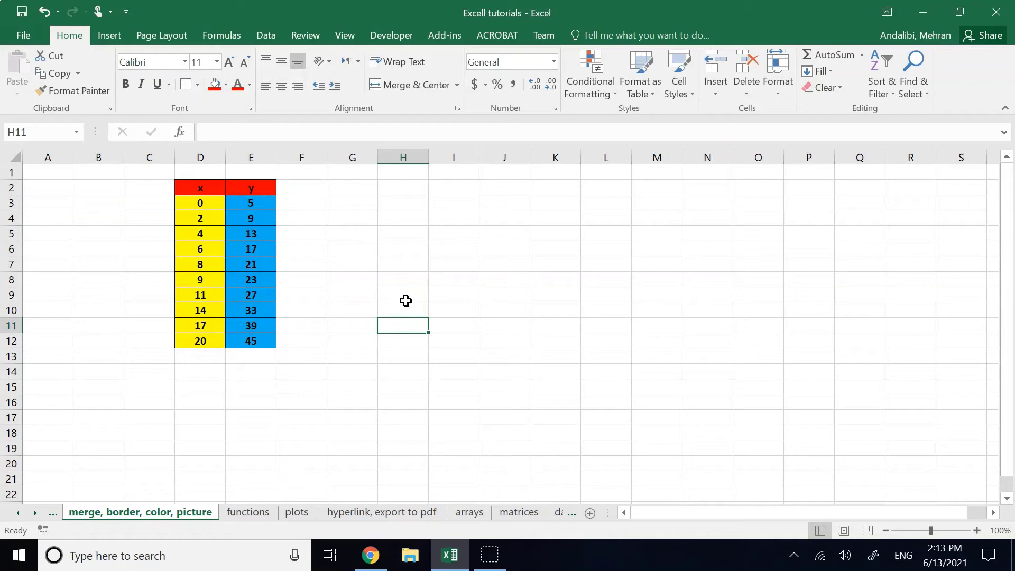
Step: Undo the all-cell borders and outline the x value column D3:D12
{"action": "key", "text": "ctrl+z"}
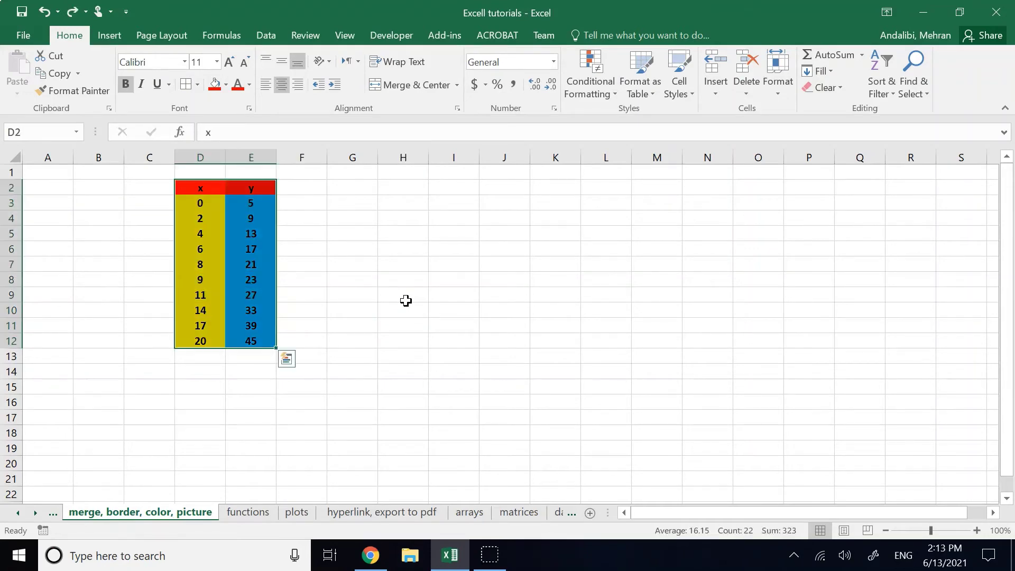
{"action": "left_click", "coordinate": [369, 275]}
{"action": "left_click_drag", "start_coordinate": [201, 186], "coordinate": [251, 187]}
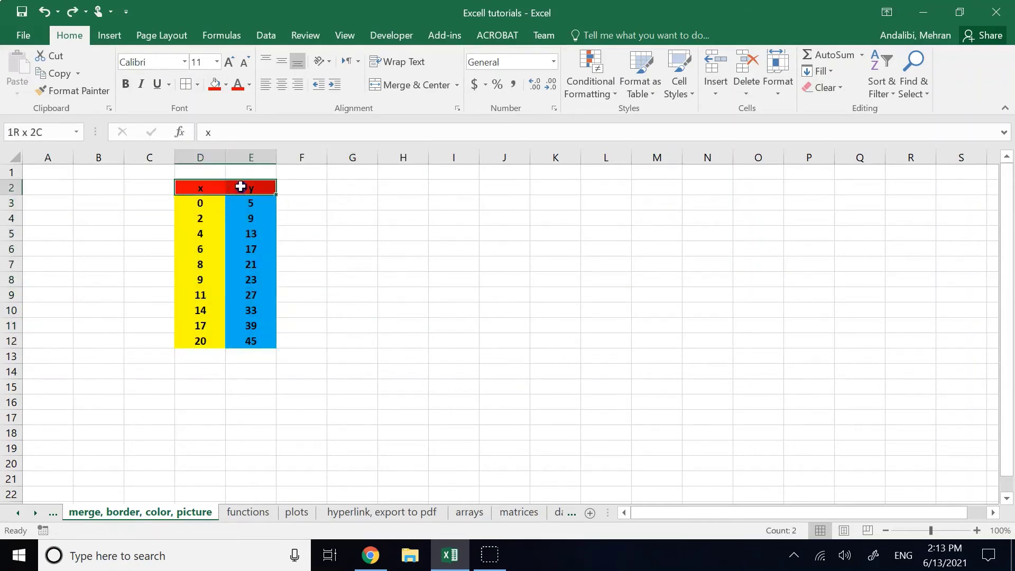
{"action": "left_click", "coordinate": [185, 84]}
{"action": "left_click", "coordinate": [472, 313]}
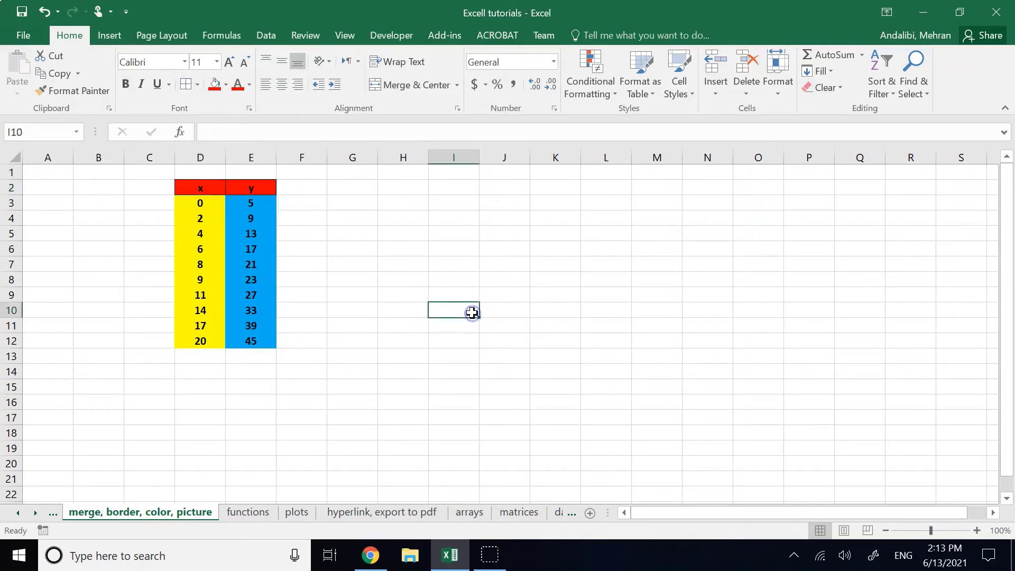
{"action": "left_click", "coordinate": [239, 225]}
{"action": "left_click_drag", "start_coordinate": [195, 201], "coordinate": [194, 340]}
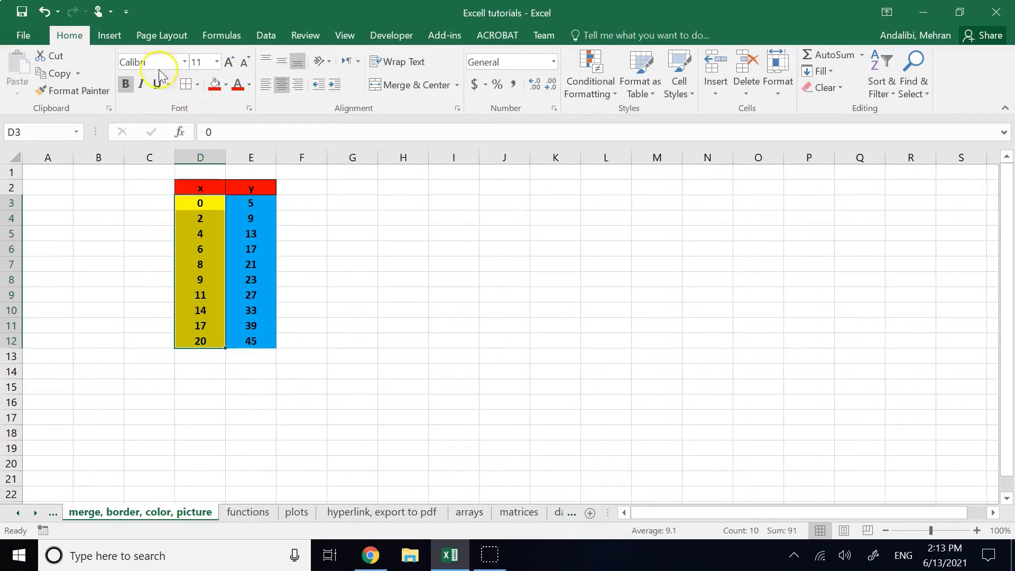
{"action": "left_click", "coordinate": [197, 85]}
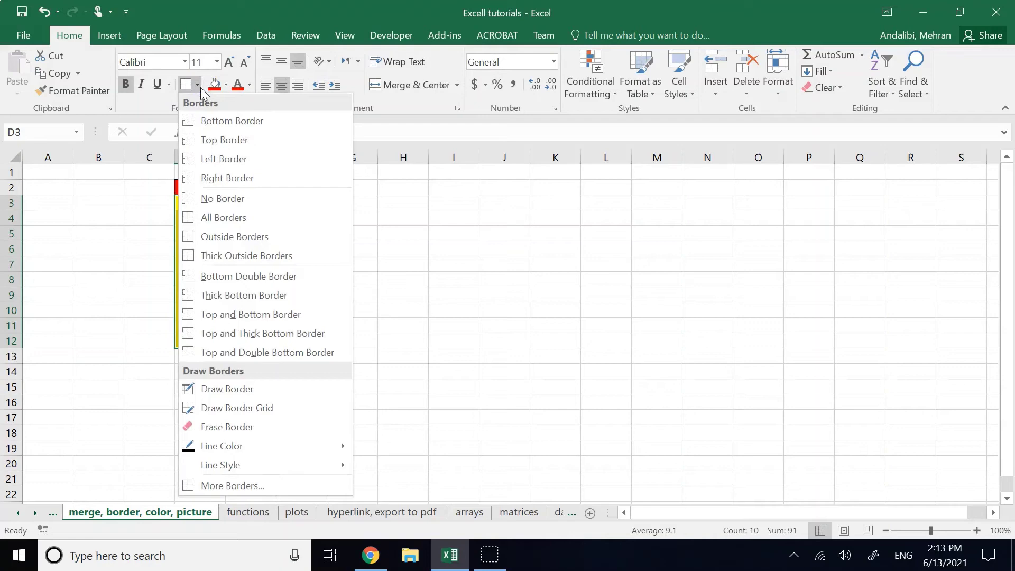
{"action": "left_click", "coordinate": [228, 236]}
{"action": "left_click", "coordinate": [413, 341]}
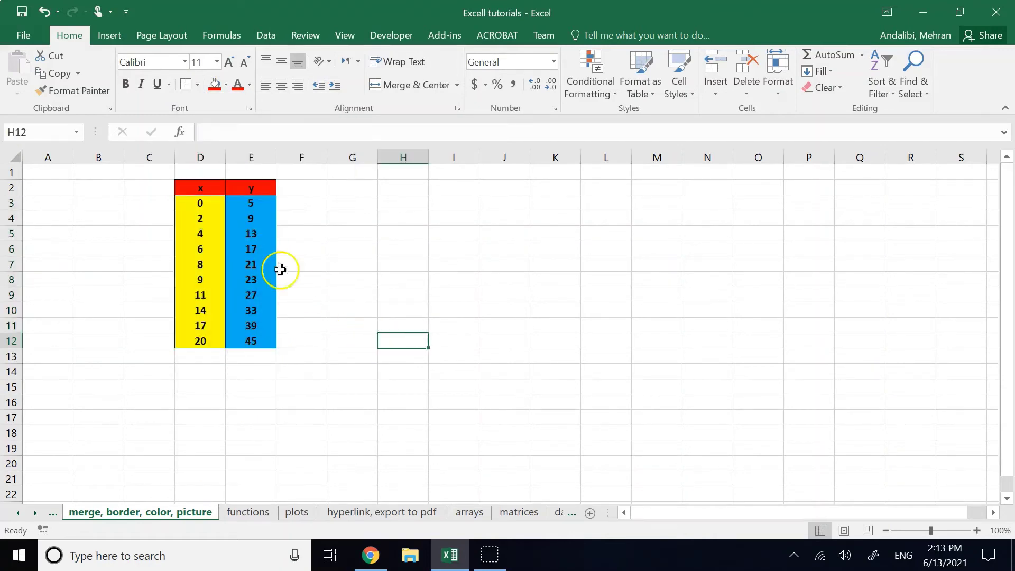
Step: Outline the y value column E3:E12
{"action": "left_click_drag", "start_coordinate": [235, 202], "coordinate": [257, 342]}
{"action": "left_click", "coordinate": [181, 80]}
{"action": "left_click", "coordinate": [464, 275]}
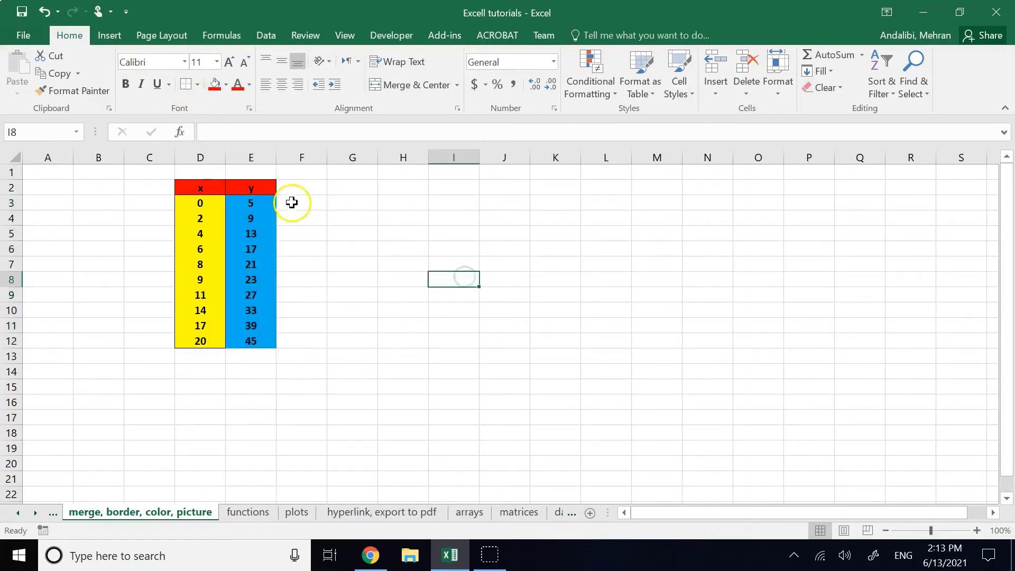
{"action": "left_click_drag", "start_coordinate": [259, 203], "coordinate": [267, 338]}
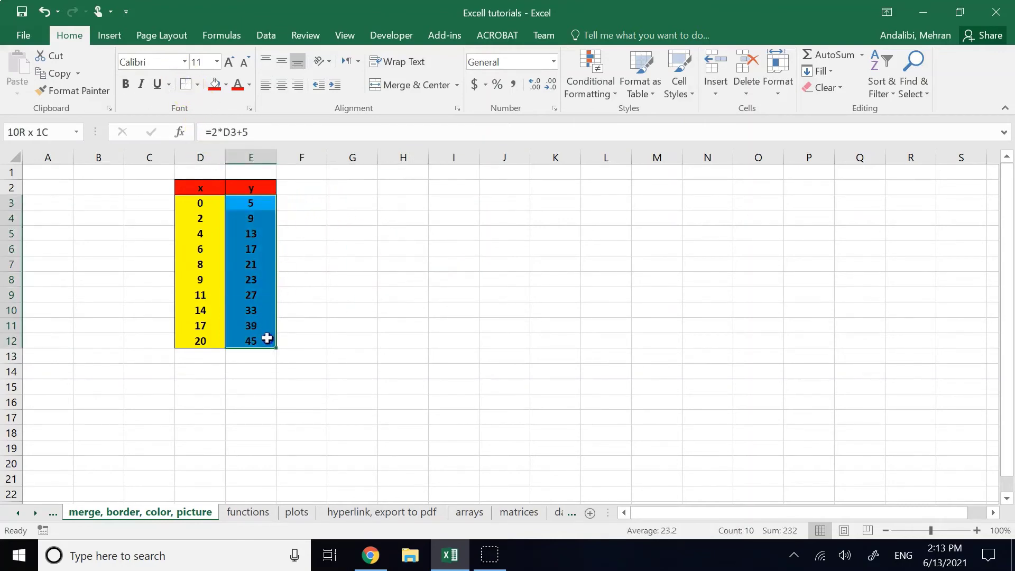
{"action": "left_click", "coordinate": [185, 84]}
{"action": "left_click", "coordinate": [353, 248]}
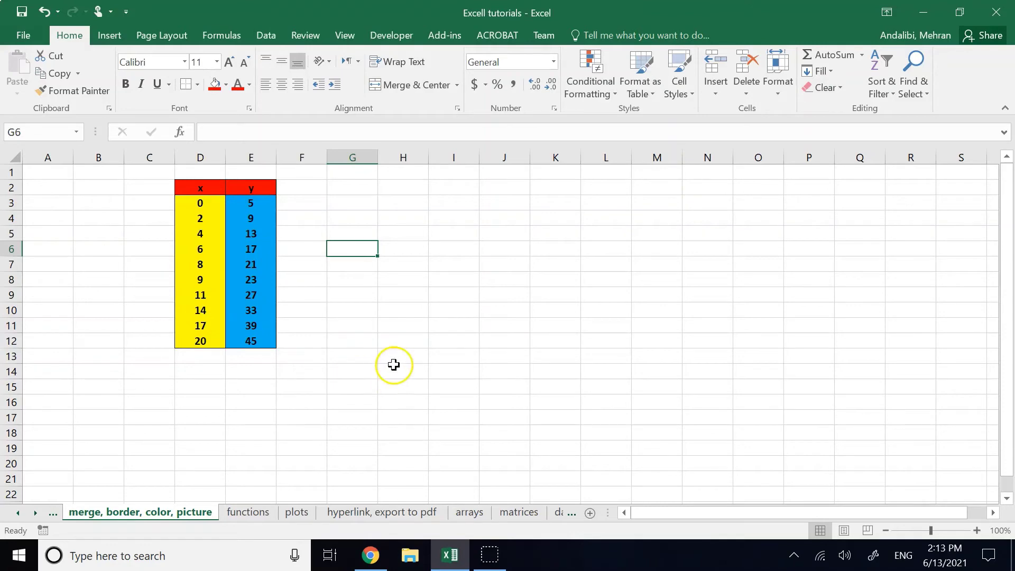
{"action": "left_click", "coordinate": [196, 85]}
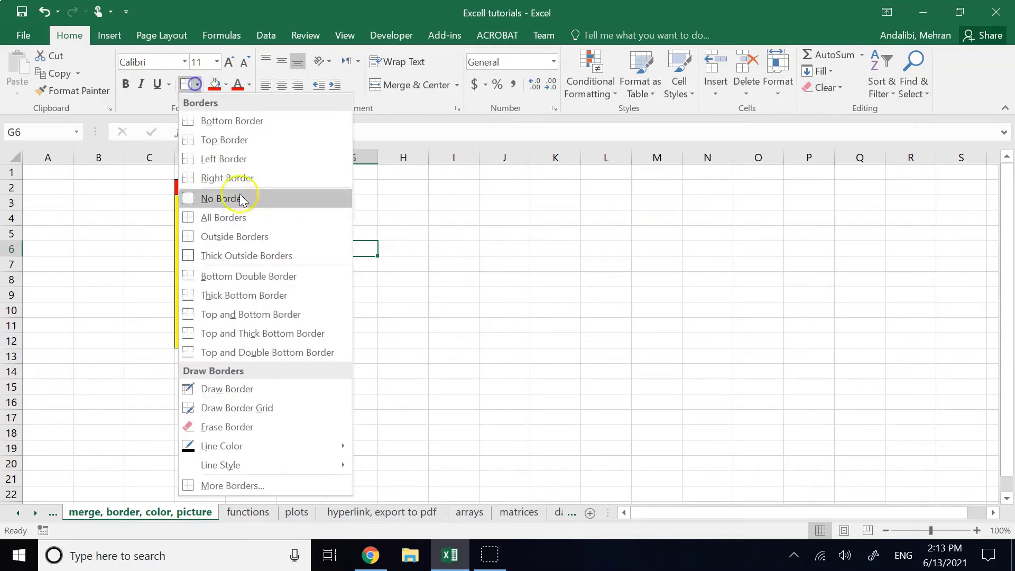
{"action": "left_click", "coordinate": [267, 185]}
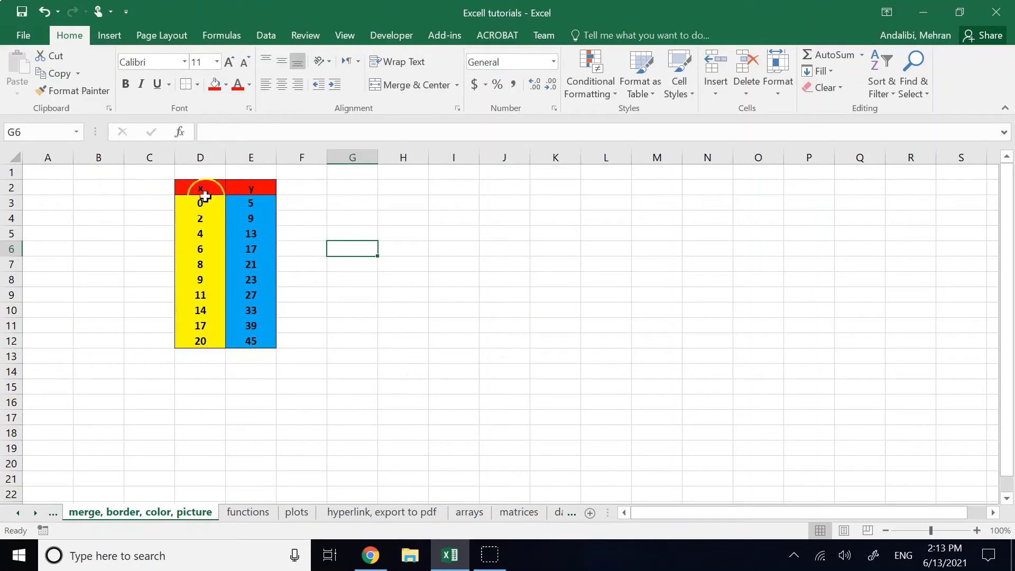
Step: Give the whole table D2:E12 a thick outside border
{"action": "left_click_drag", "start_coordinate": [205, 196], "coordinate": [263, 339]}
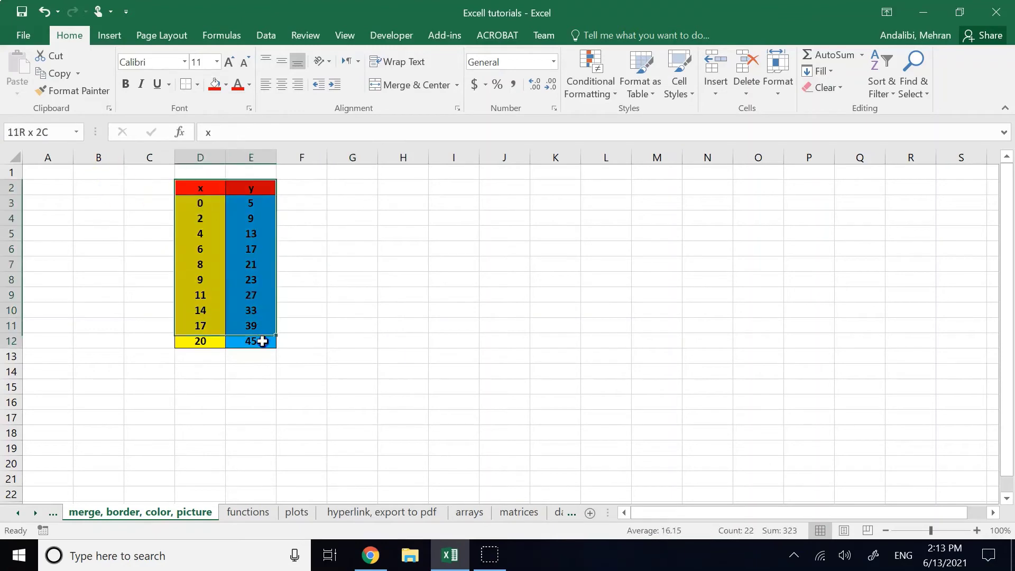
{"action": "left_click", "coordinate": [199, 86]}
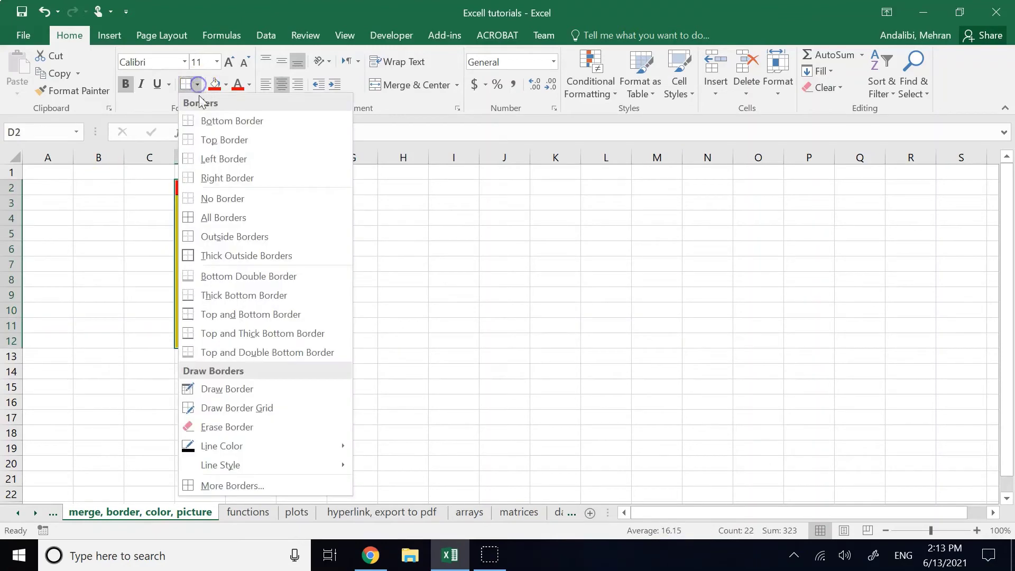
{"action": "left_click", "coordinate": [274, 251]}
{"action": "left_click", "coordinate": [401, 289]}
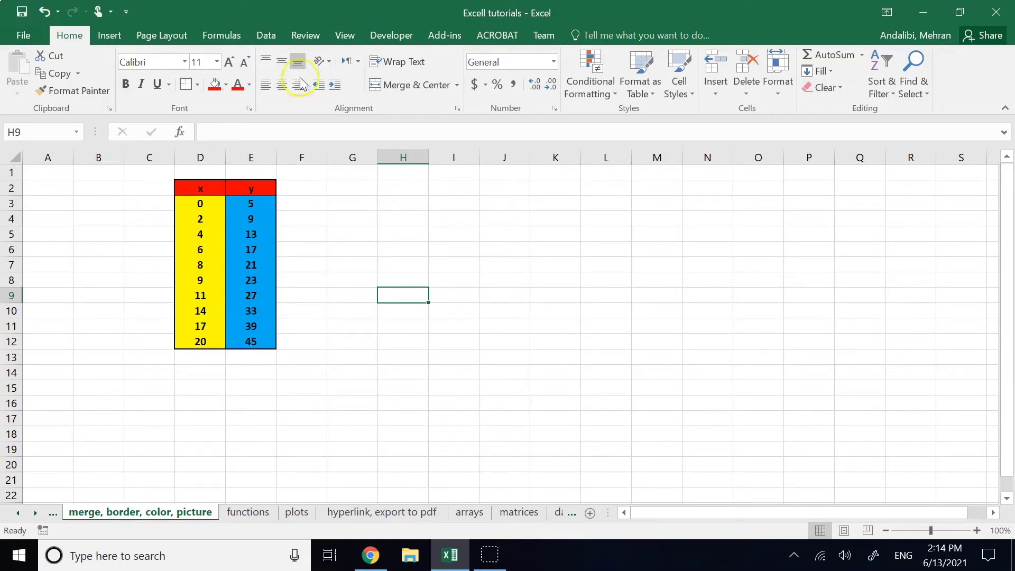
{"action": "left_click", "coordinate": [367, 218]}
{"action": "left_click", "coordinate": [357, 188]}
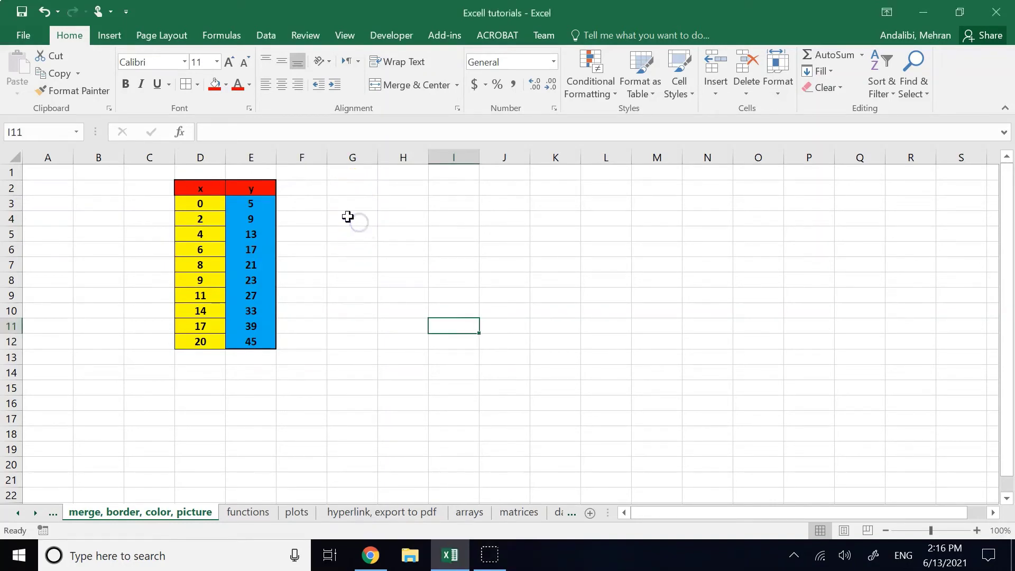
{"action": "left_click_drag", "start_coordinate": [349, 219], "coordinate": [404, 243]}
{"action": "left_click", "coordinate": [403, 85]}
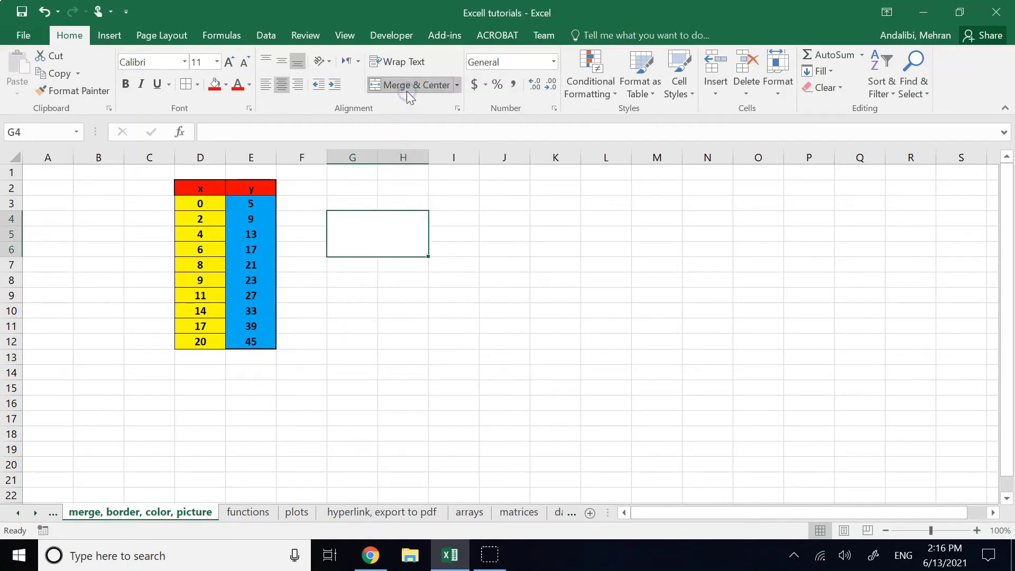
{"action": "left_click", "coordinate": [449, 325]}
{"action": "double_click", "coordinate": [367, 227]}
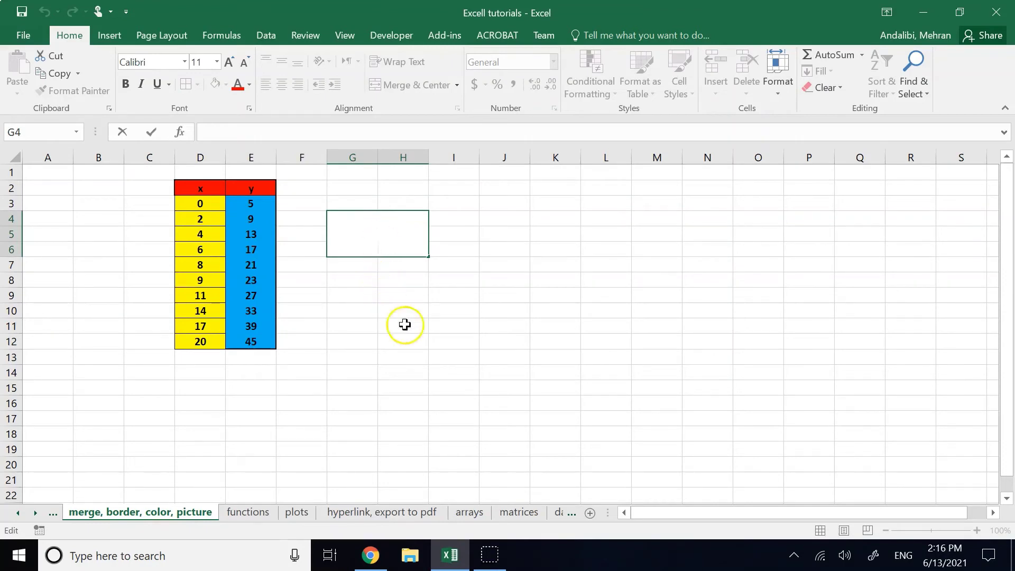
{"action": "left_click", "coordinate": [456, 384]}
{"action": "key", "text": "ctrl+z"}
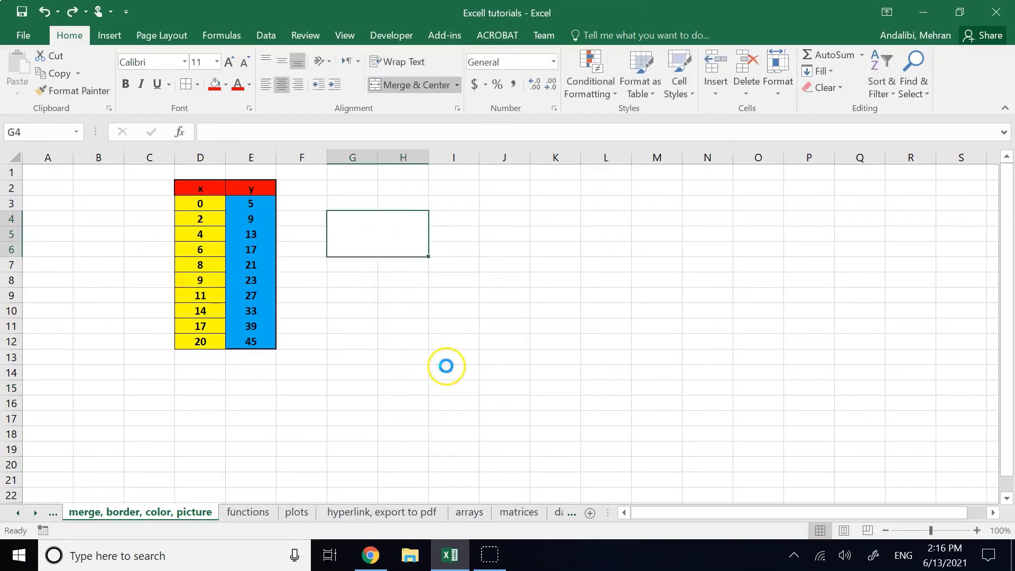
{"action": "key", "text": "ctrl+z"}
{"action": "key", "text": "ctrl+z"}
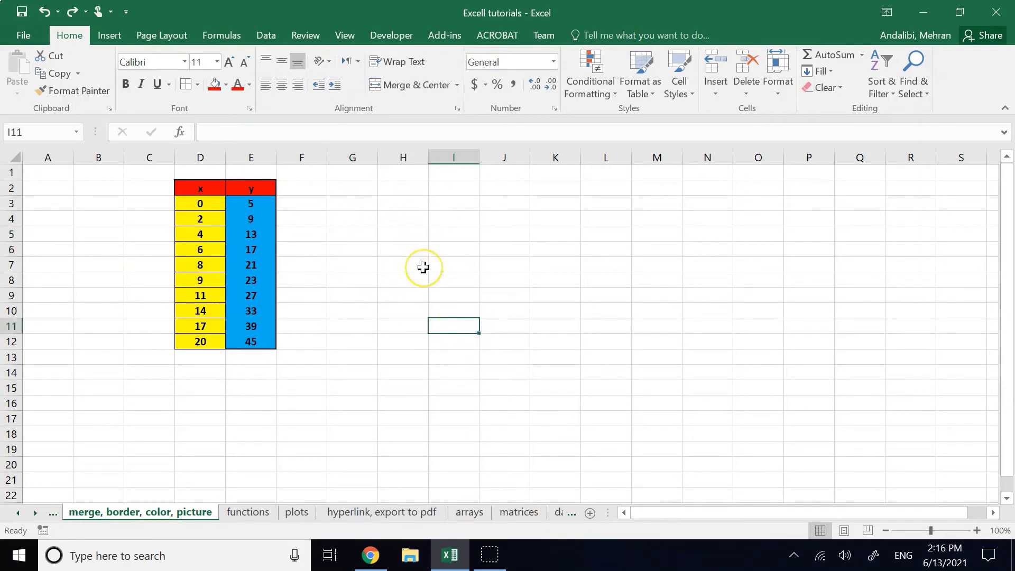
{"action": "left_click", "coordinate": [365, 327]}
{"action": "left_click", "coordinate": [339, 320]}
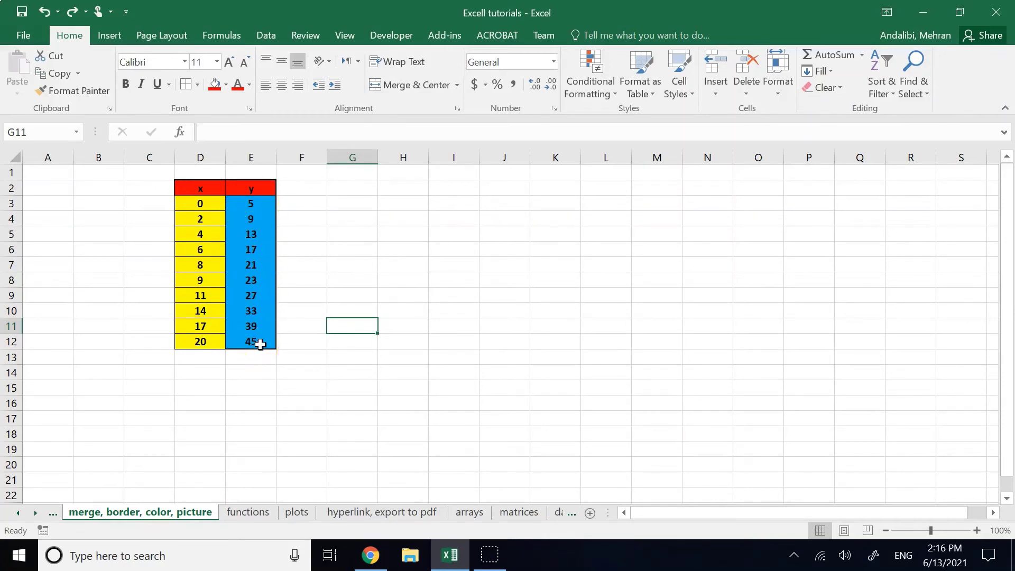
{"action": "left_click", "coordinate": [261, 201]}
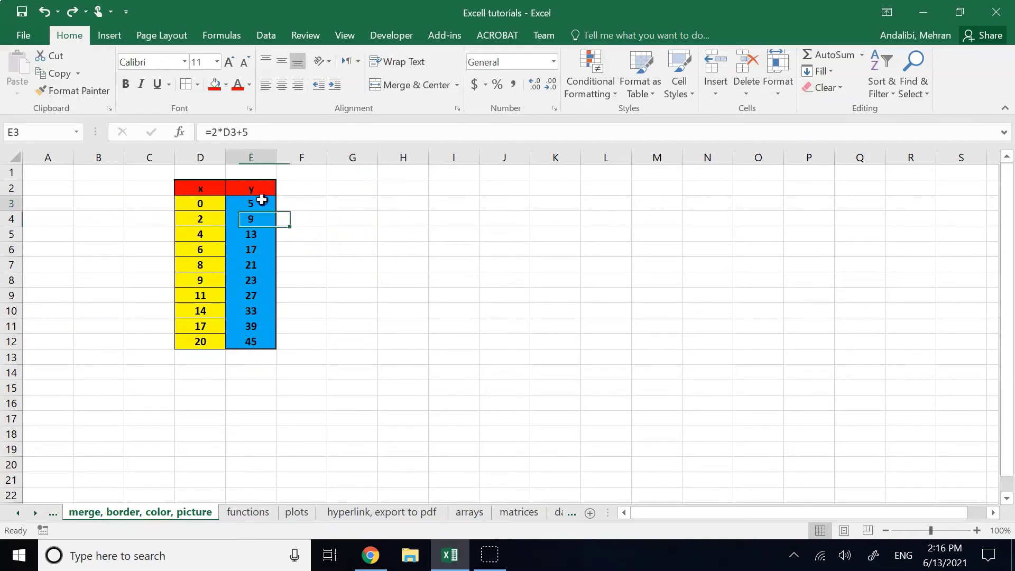
{"action": "left_click_drag", "start_coordinate": [262, 201], "coordinate": [261, 338]}
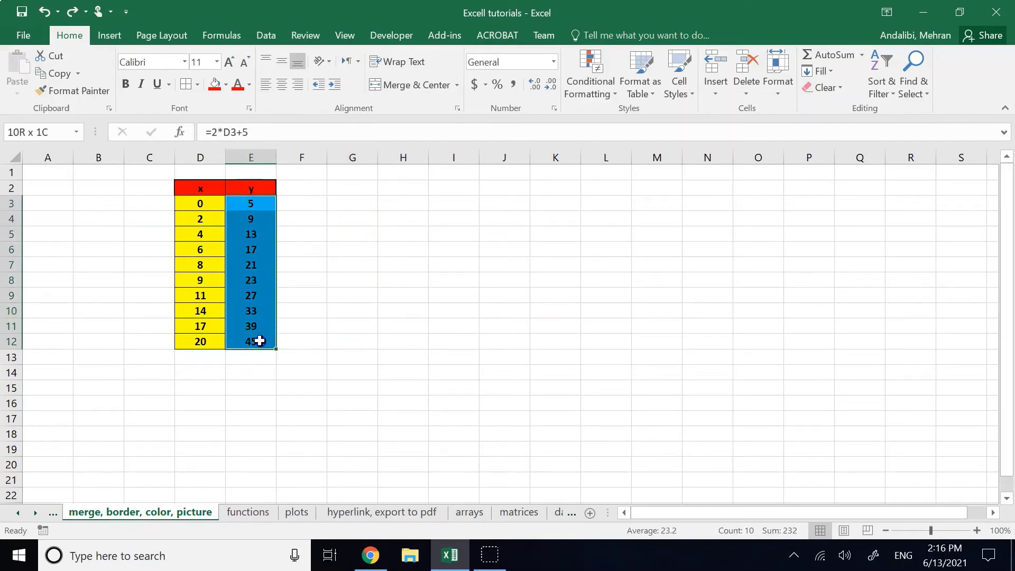
{"action": "left_click", "coordinate": [295, 405]}
{"action": "left_click_drag", "start_coordinate": [208, 202], "coordinate": [216, 333]}
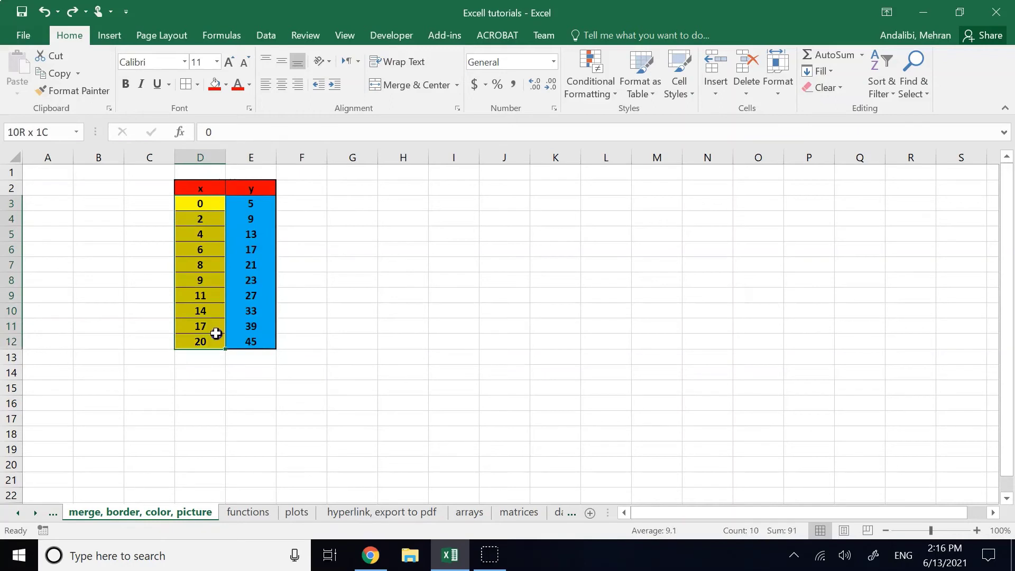
{"action": "left_click", "coordinate": [402, 86]}
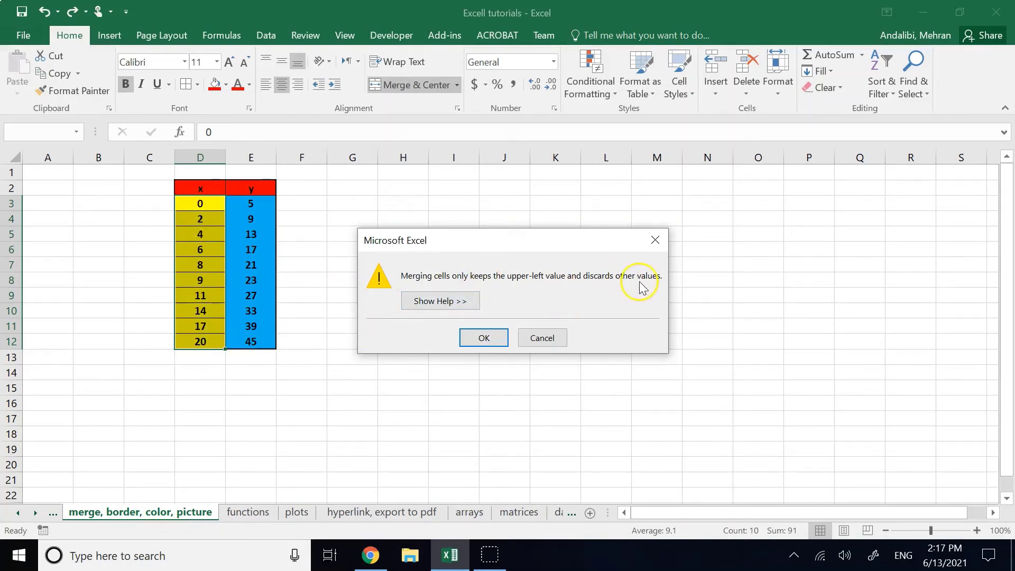
{"action": "left_click", "coordinate": [485, 341]}
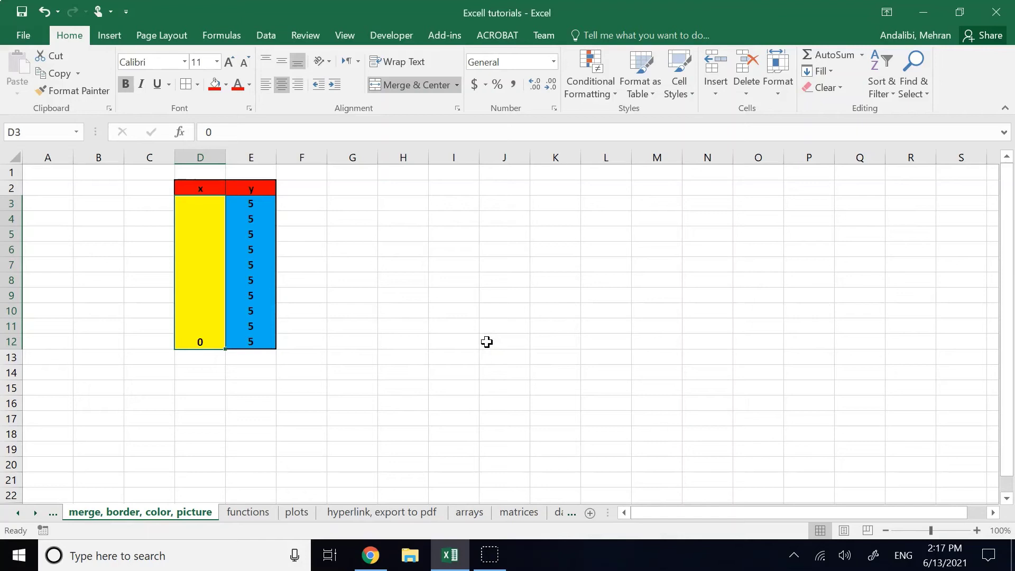
{"action": "key", "text": "ctrl+z"}
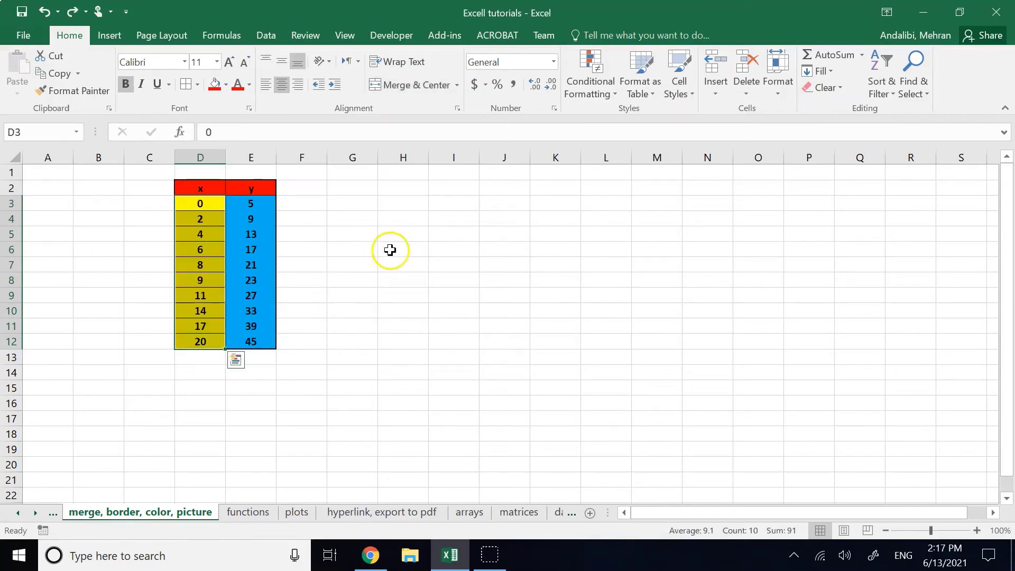
{"action": "left_click", "coordinate": [390, 250]}
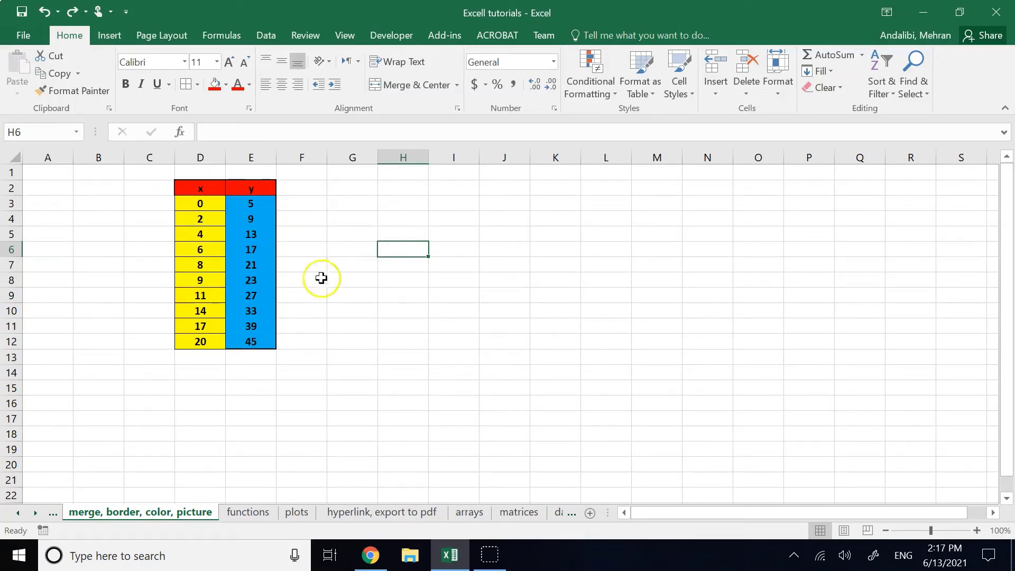
{"action": "left_click", "coordinate": [457, 85]}
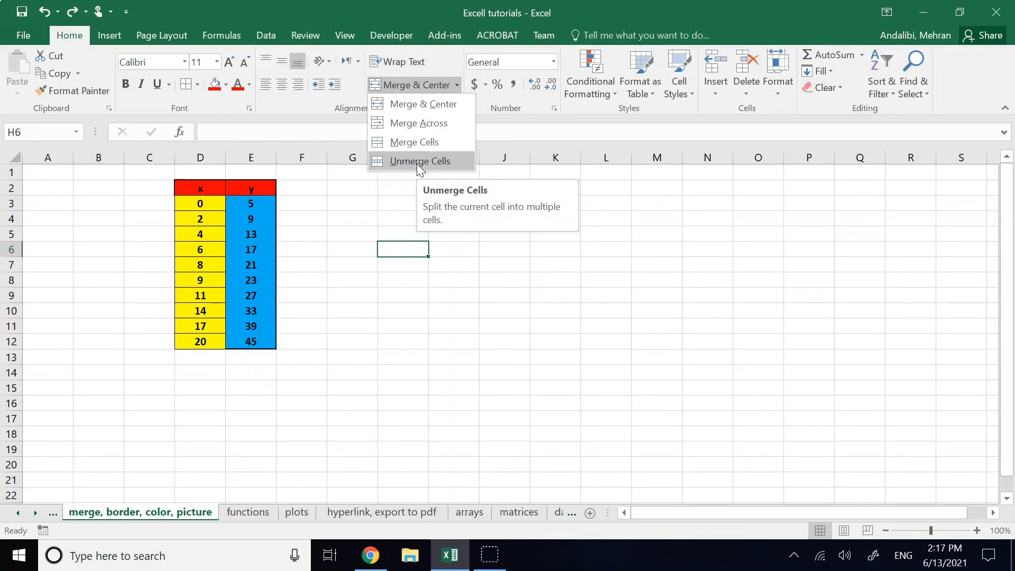
{"action": "left_click", "coordinate": [353, 355]}
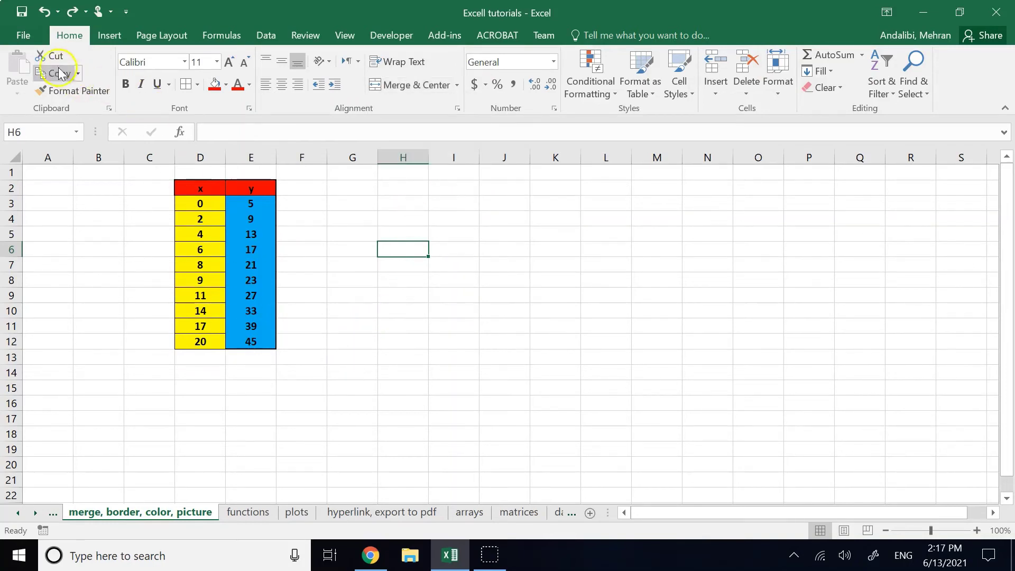
{"action": "left_click", "coordinate": [20, 12]}
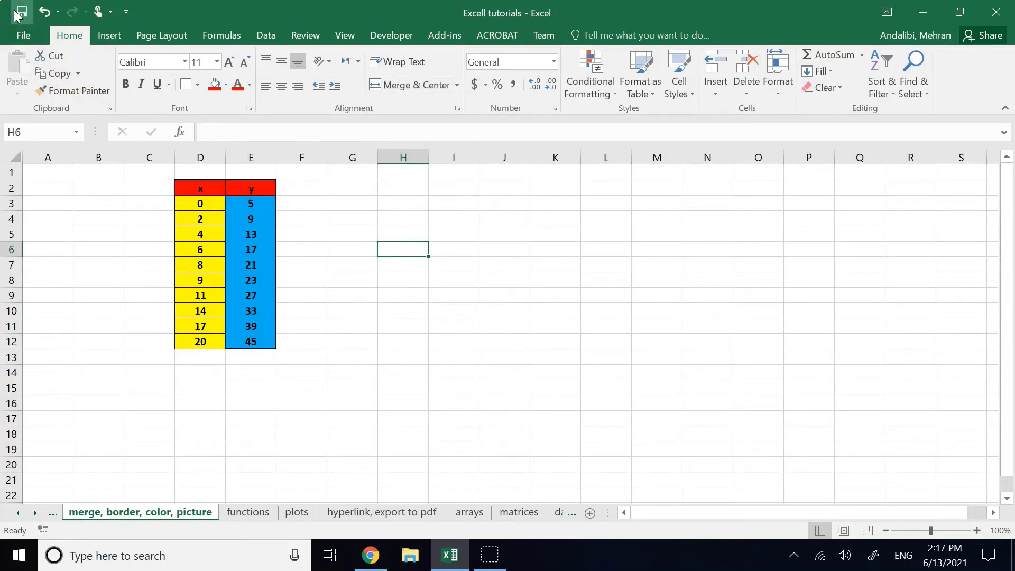
{"action": "left_click", "coordinate": [379, 296]}
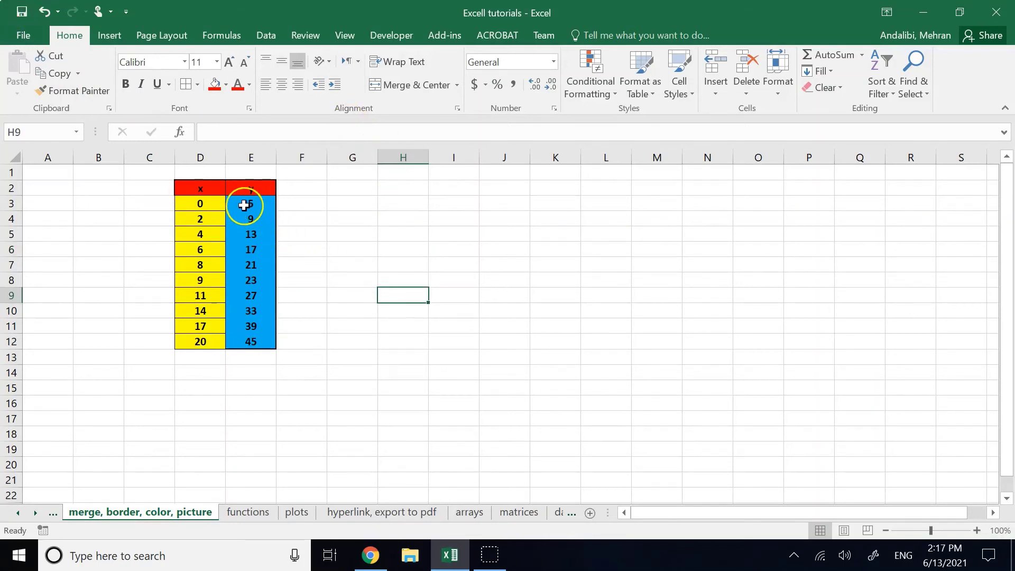
Step: Remove all borders from the x cells D3:D12
{"action": "left_click_drag", "start_coordinate": [206, 204], "coordinate": [210, 341]}
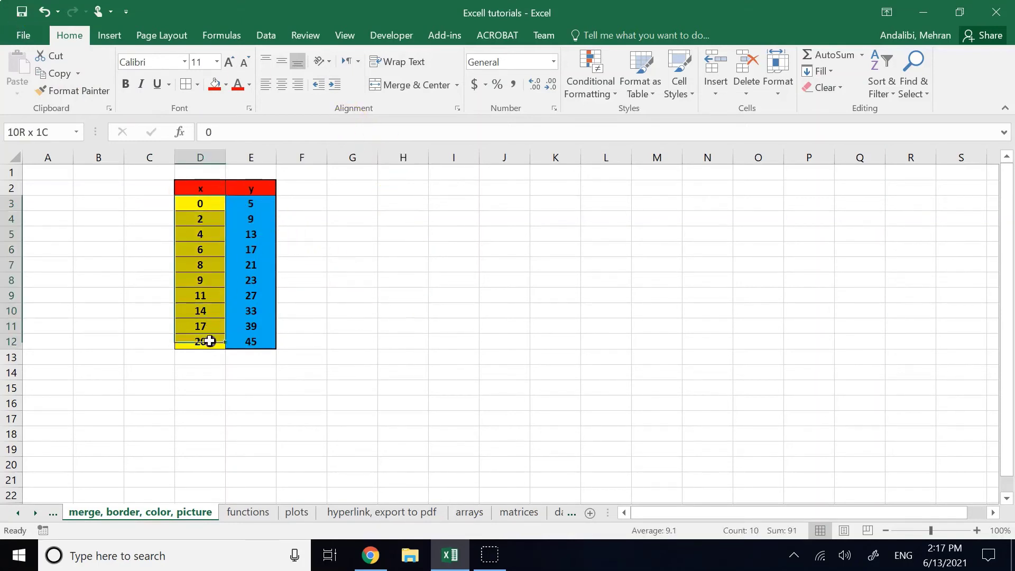
{"action": "left_click", "coordinate": [197, 85]}
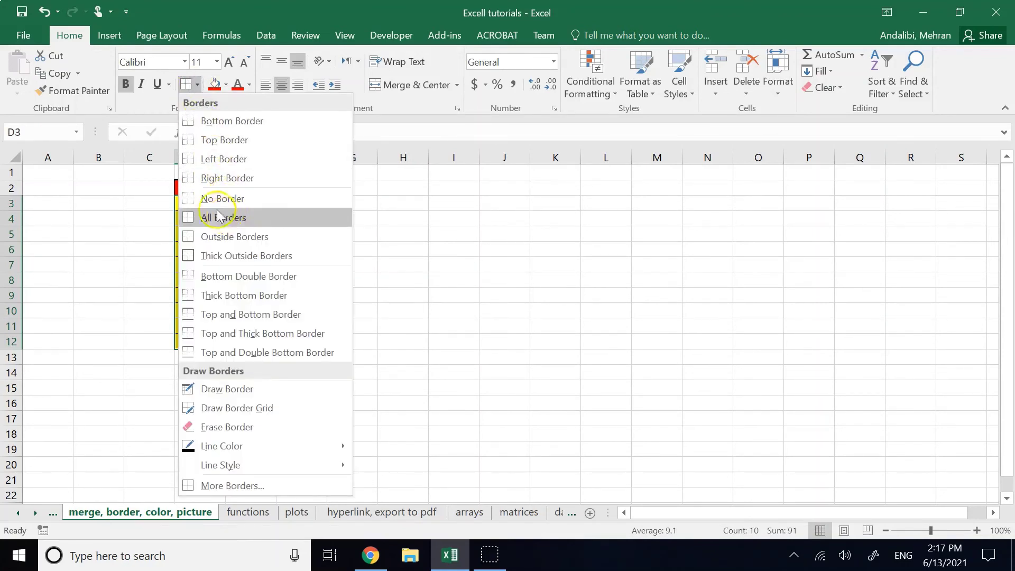
{"action": "left_click", "coordinate": [227, 235]}
{"action": "left_click", "coordinate": [457, 277]}
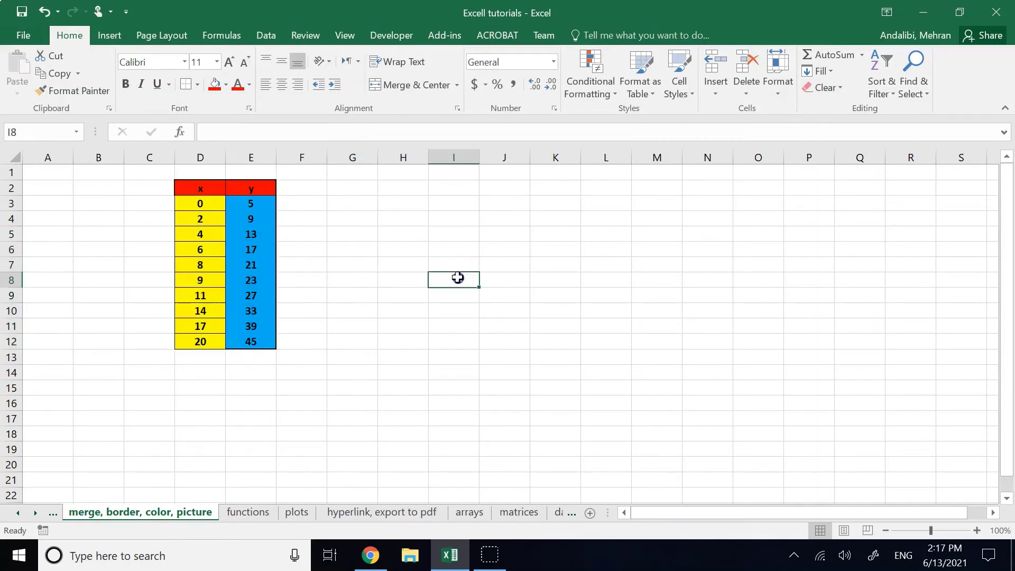
{"action": "left_click_drag", "start_coordinate": [200, 205], "coordinate": [206, 338]}
{"action": "left_click", "coordinate": [184, 86]}
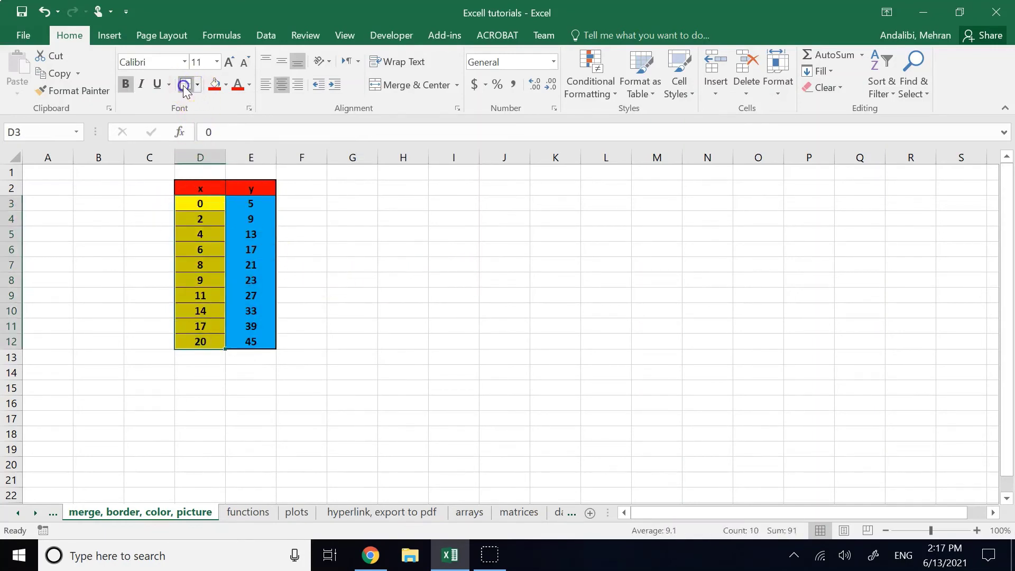
{"action": "left_click", "coordinate": [197, 93]}
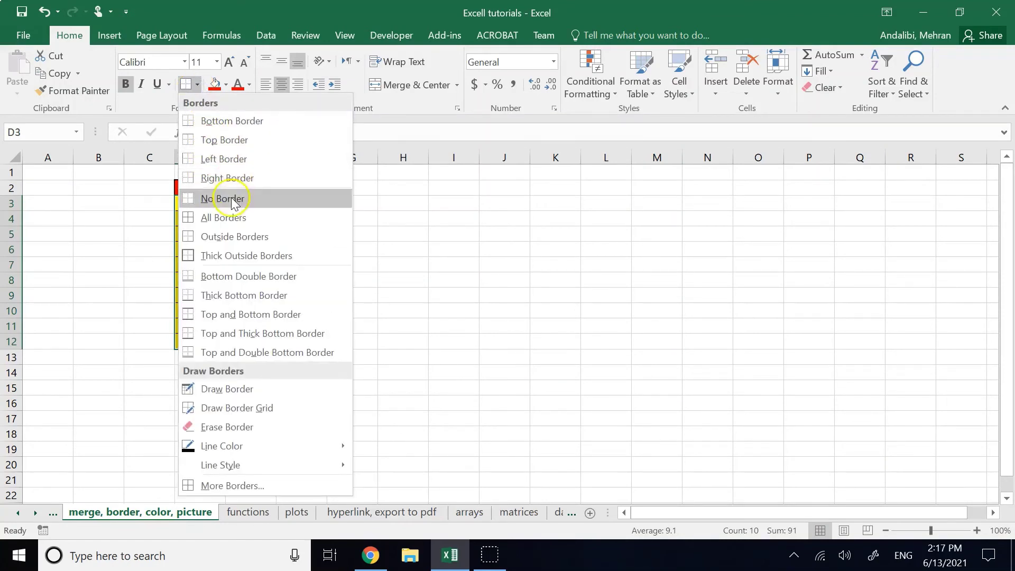
{"action": "left_click", "coordinate": [256, 197]}
{"action": "left_click", "coordinate": [416, 323]}
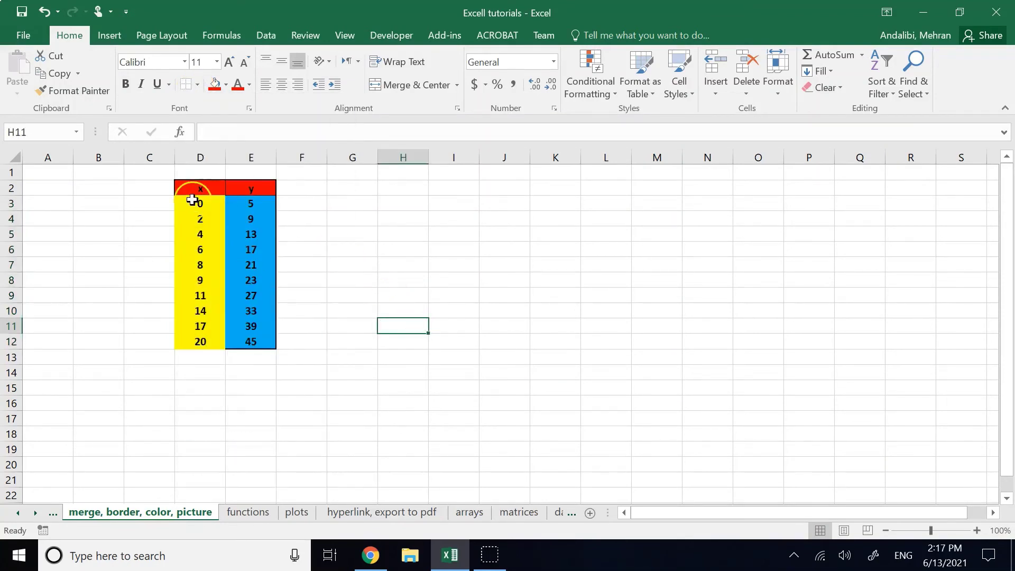
Step: Apply All Borders to the x cells D3:D12 again
{"action": "left_click_drag", "start_coordinate": [192, 200], "coordinate": [211, 339]}
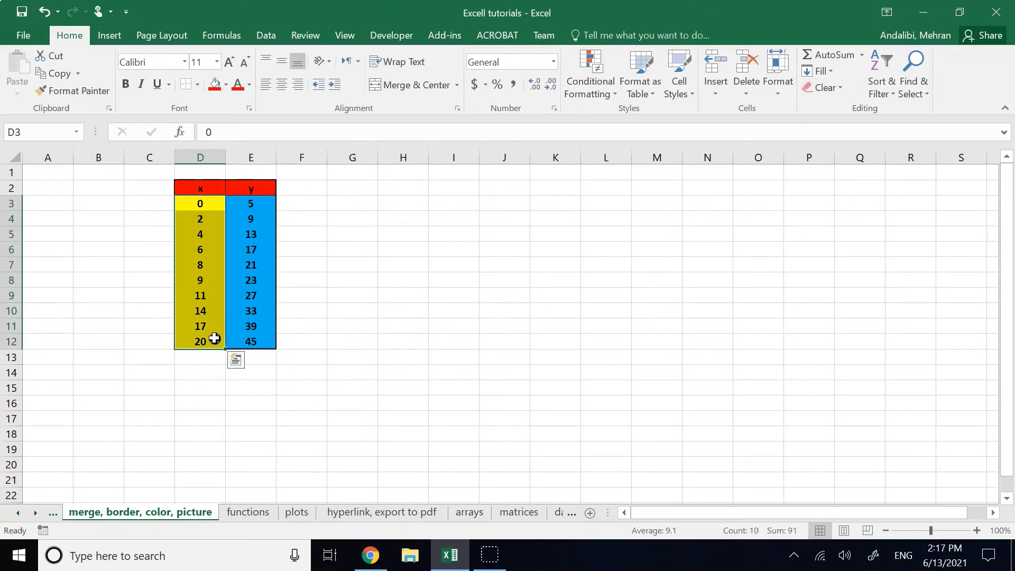
{"action": "left_click", "coordinate": [197, 86]}
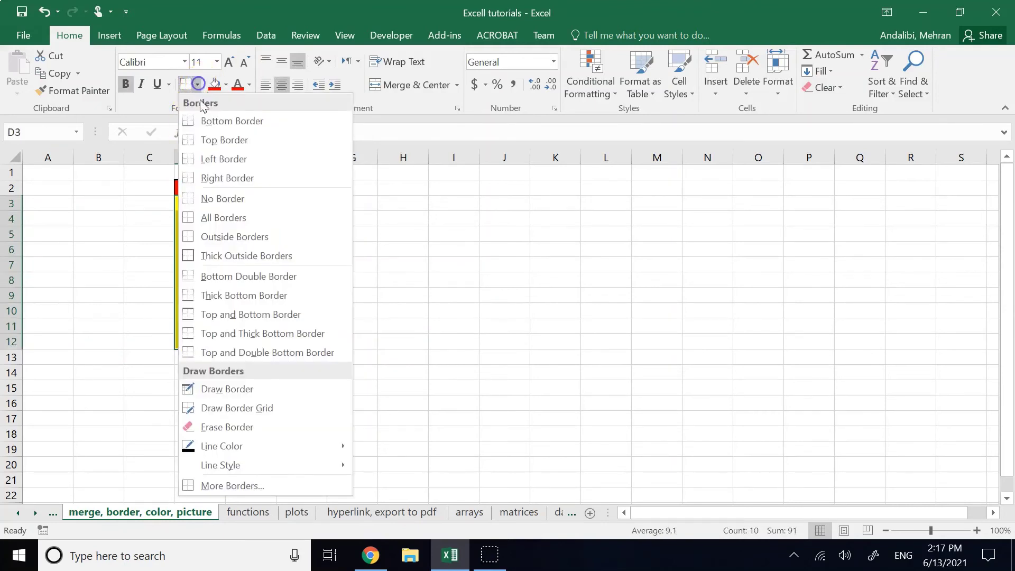
{"action": "left_click", "coordinate": [221, 239]}
{"action": "left_click", "coordinate": [539, 316]}
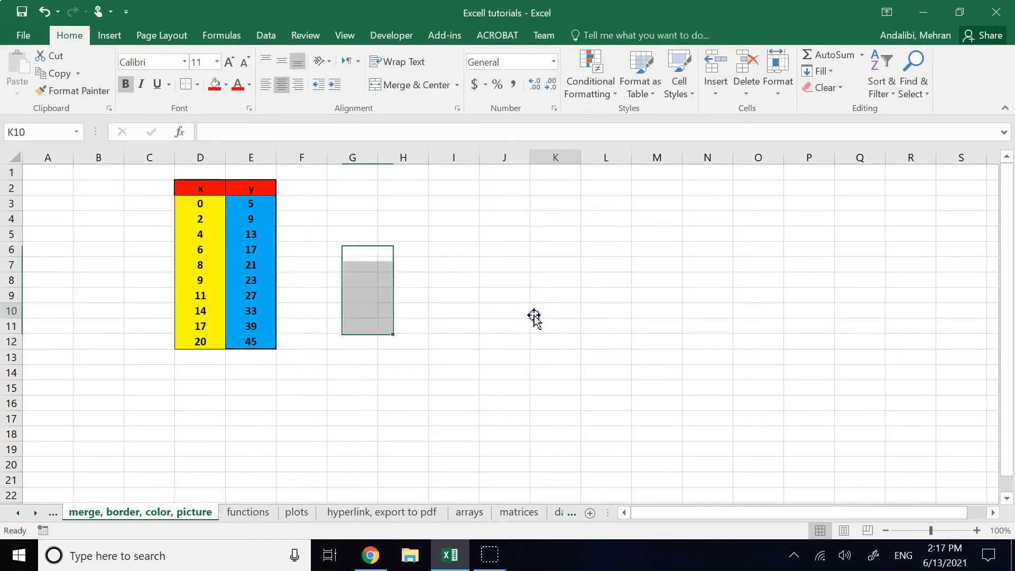
{"action": "left_click", "coordinate": [409, 249]}
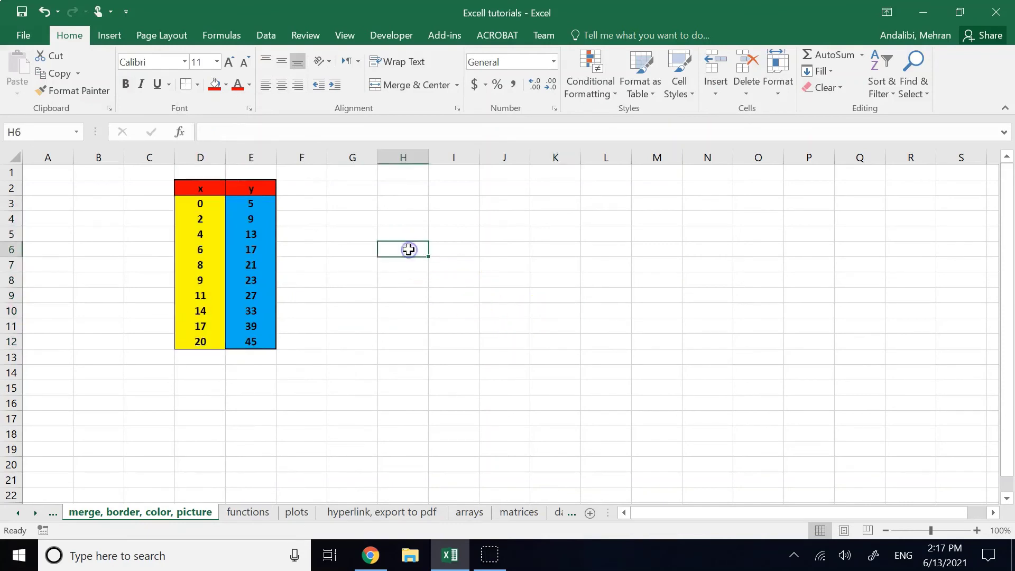
{"action": "left_click", "coordinate": [323, 184]}
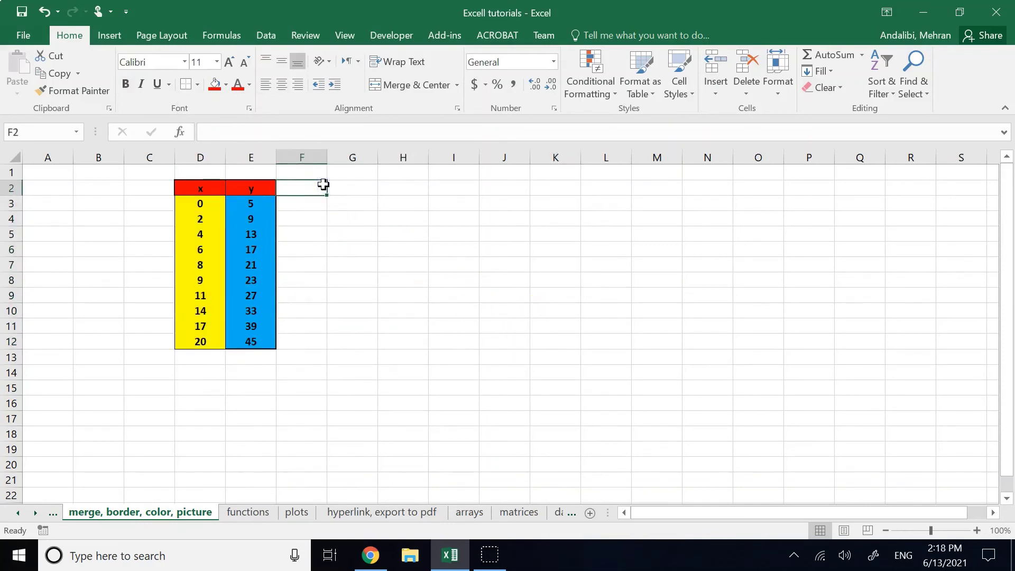
{"action": "left_click", "coordinate": [336, 186]}
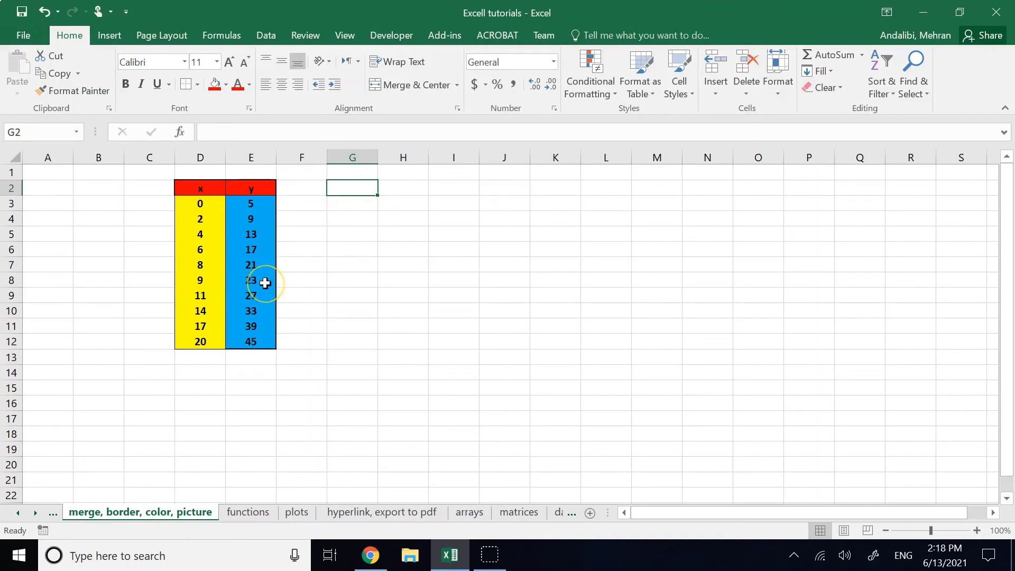
Step: Search Google Images for 'least squares curve fitting' in a new Chrome tab
{"action": "left_click", "coordinate": [370, 555]}
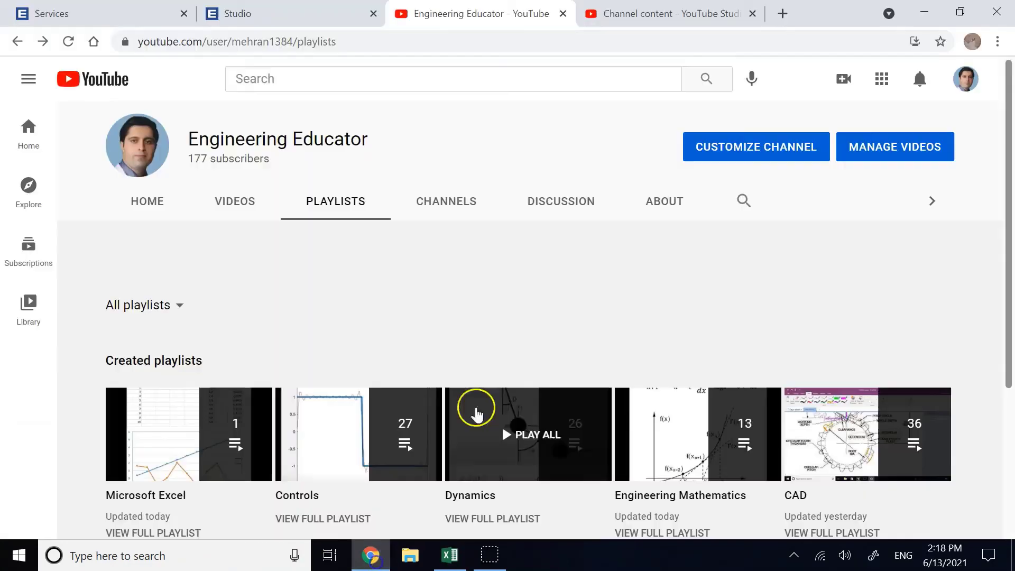
{"action": "left_click", "coordinate": [782, 13]}
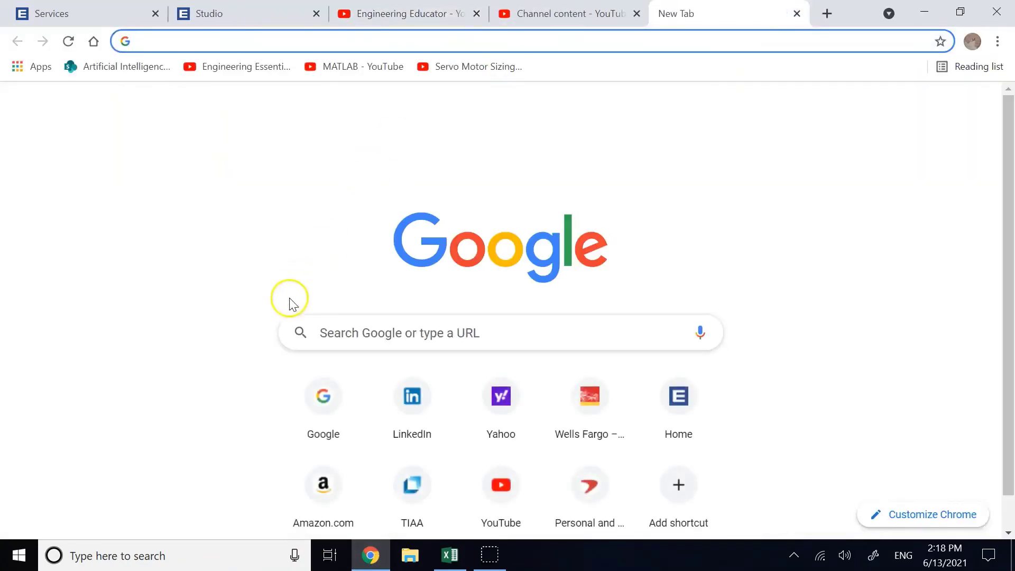
{"action": "left_click", "coordinate": [311, 390]}
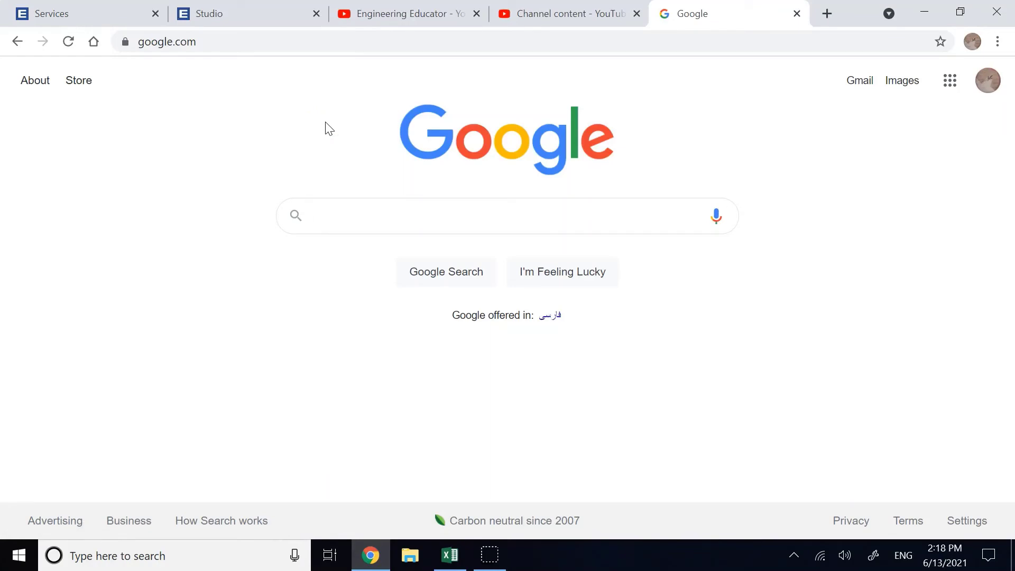
{"action": "type", "text": "le"}
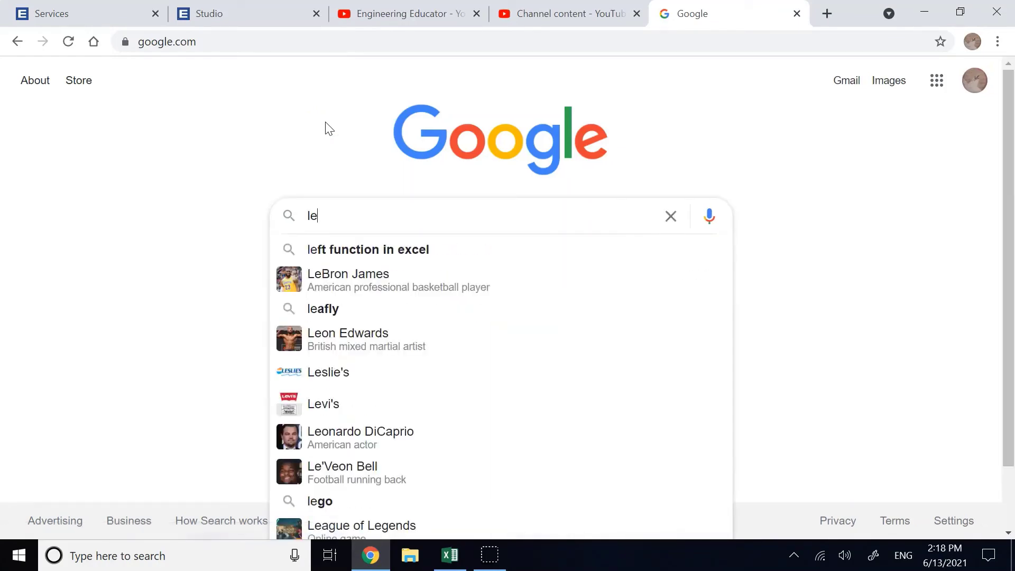
{"action": "type", "text": "ast sq"}
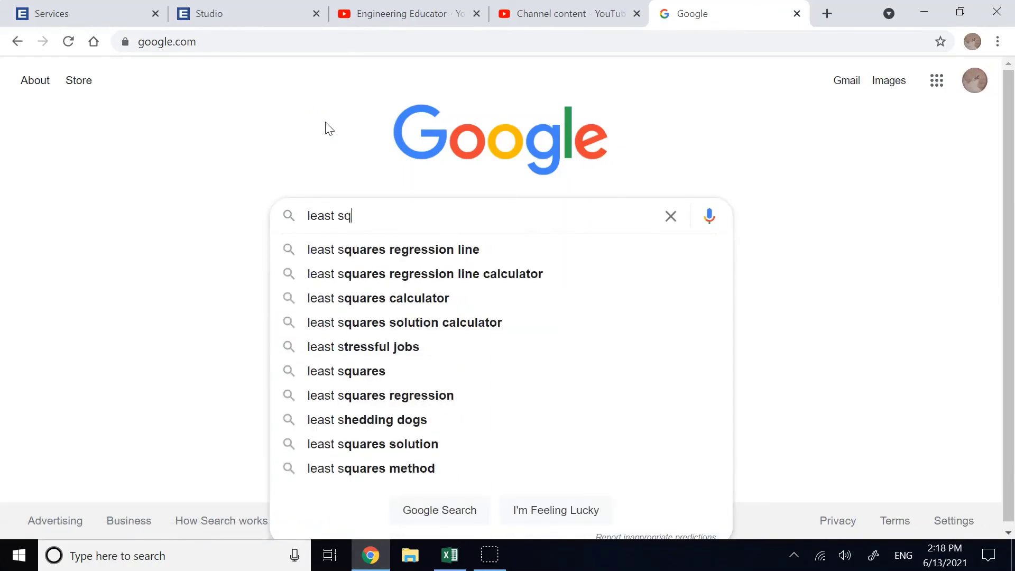
{"action": "type", "text": "uare"}
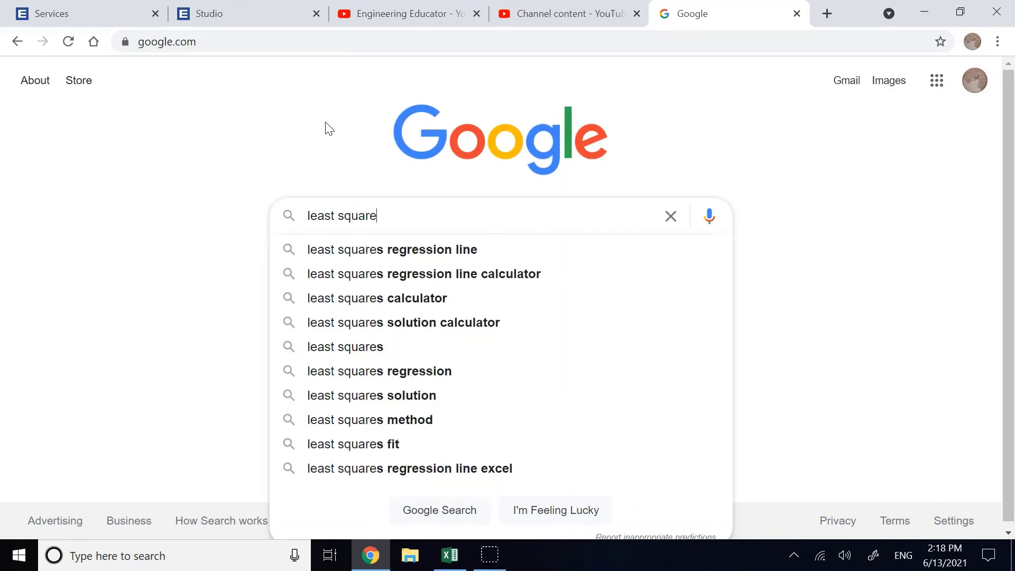
{"action": "type", "text": "s curve fitting"}
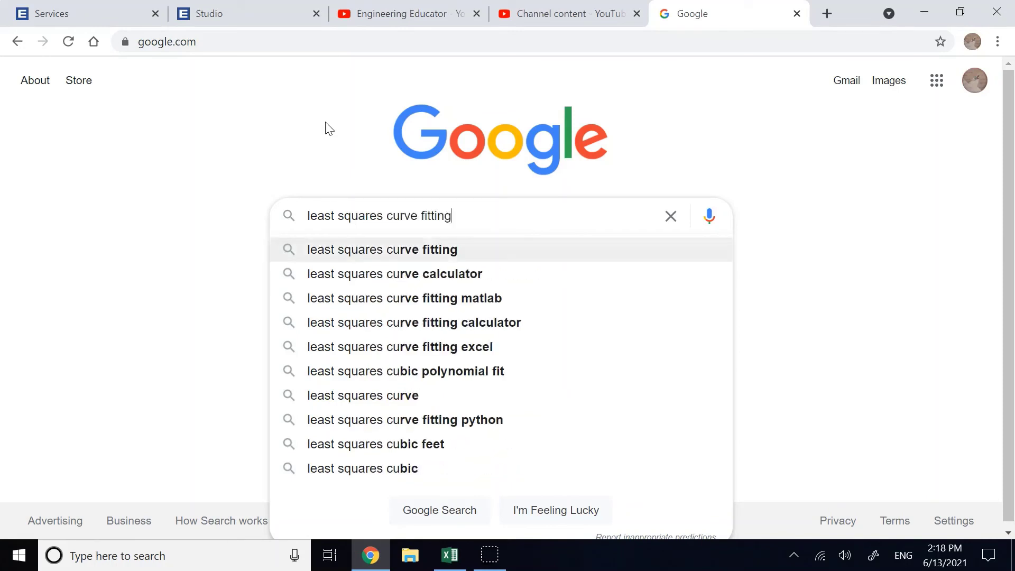
{"action": "key", "text": "Return"}
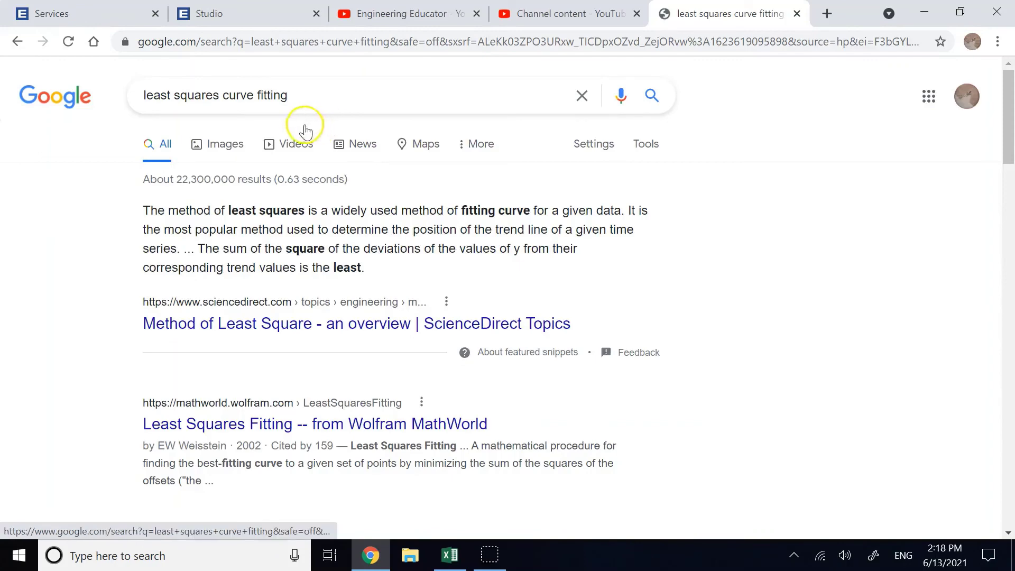
{"action": "left_click", "coordinate": [239, 151]}
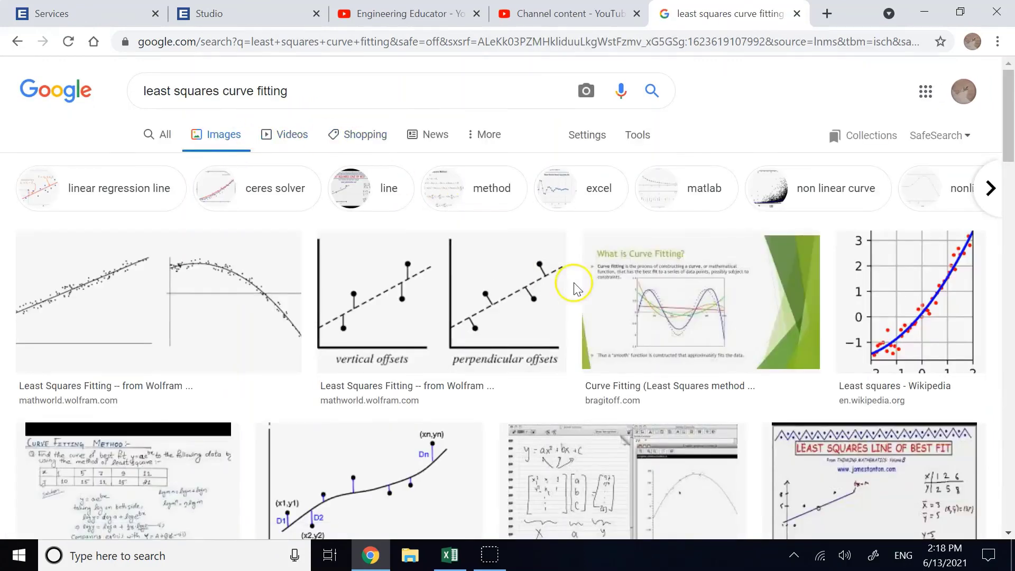
{"action": "scroll", "coordinate": [573, 283], "scroll_direction": "down", "scroll_amount": 3}
{"action": "scroll", "coordinate": [580, 282], "scroll_direction": "up", "scroll_amount": 3}
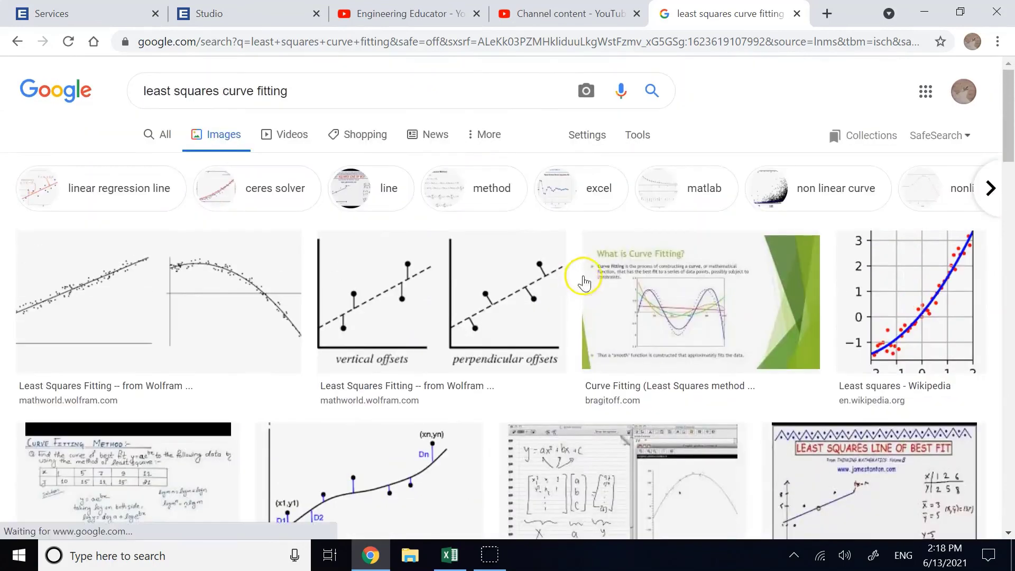
Step: Save the Wikipedia least-squares plot image as pic1 in Downloads
{"action": "right_click", "coordinate": [905, 305]}
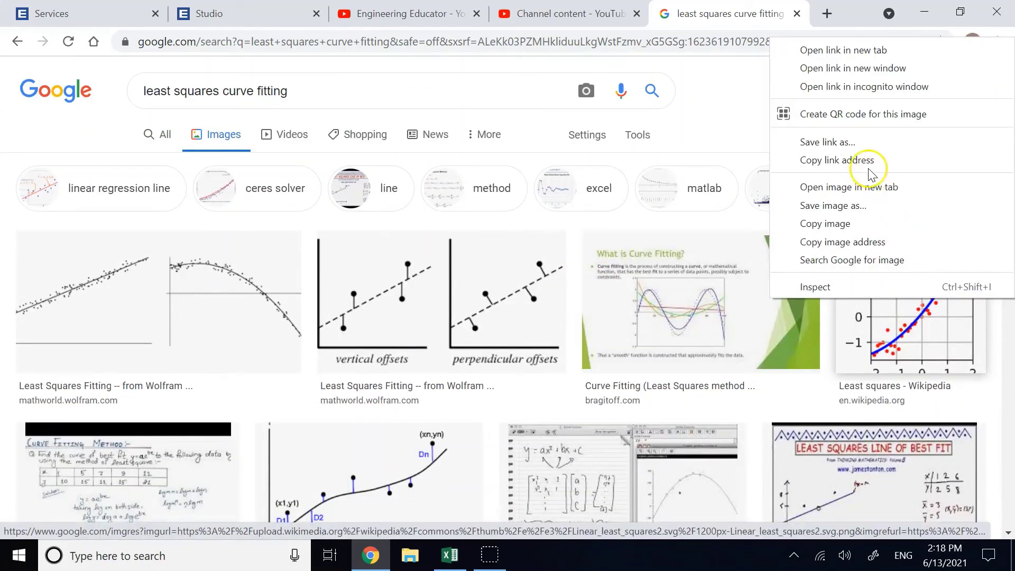
{"action": "left_click", "coordinate": [857, 211]}
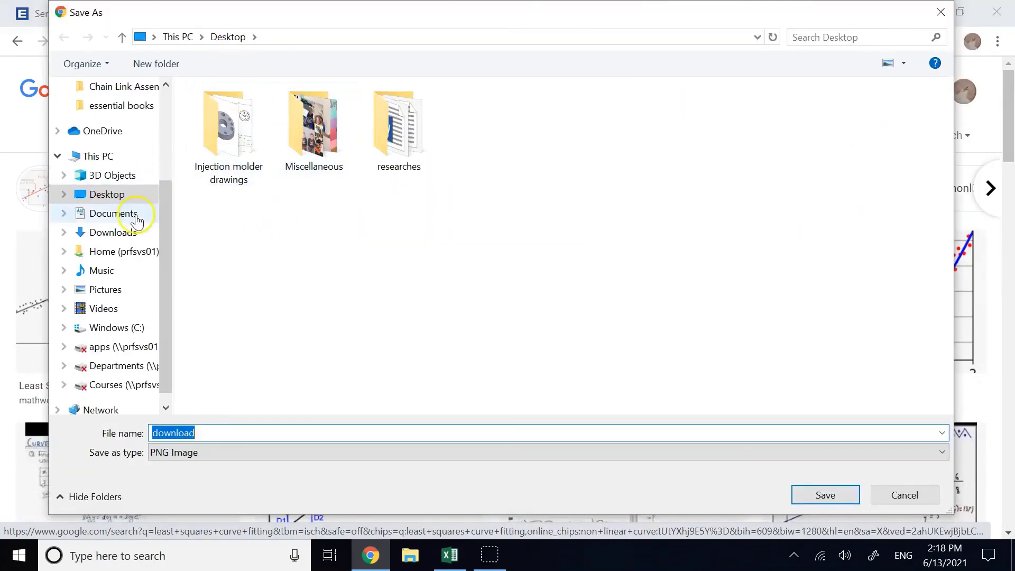
{"action": "left_click", "coordinate": [130, 233]}
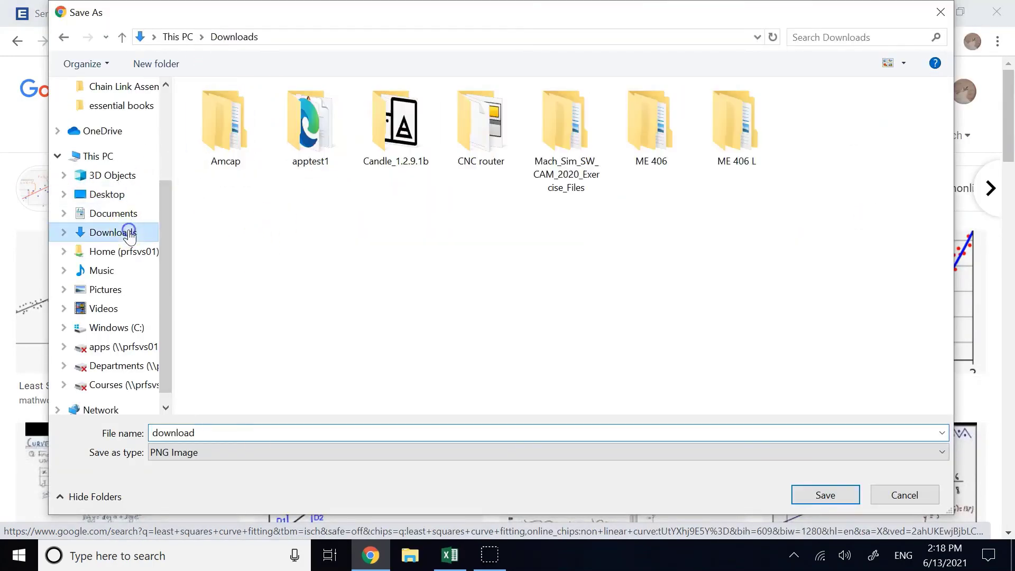
{"action": "left_click", "coordinate": [210, 431]}
{"action": "type", "text": "pic1"}
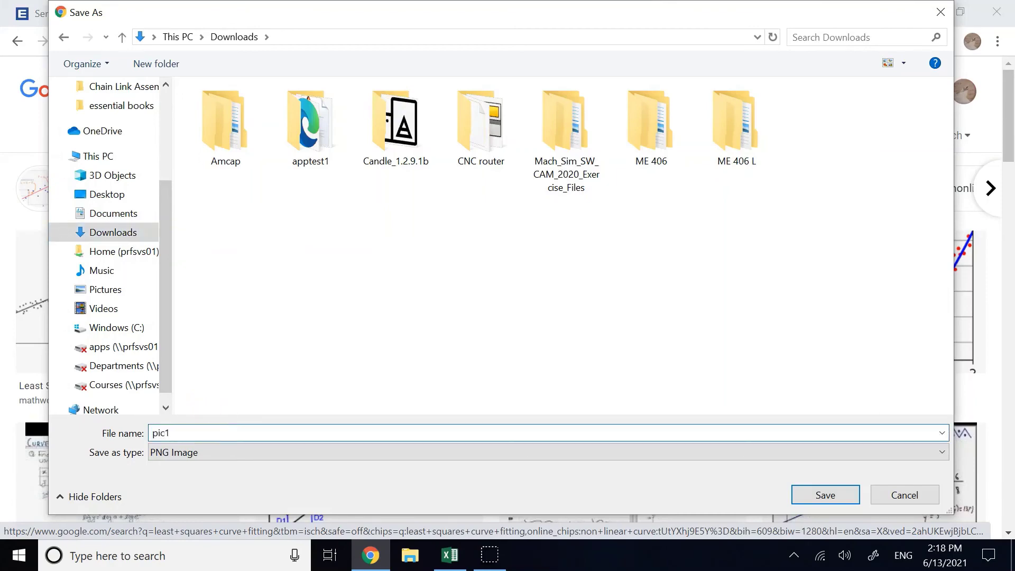
{"action": "key", "text": "Return"}
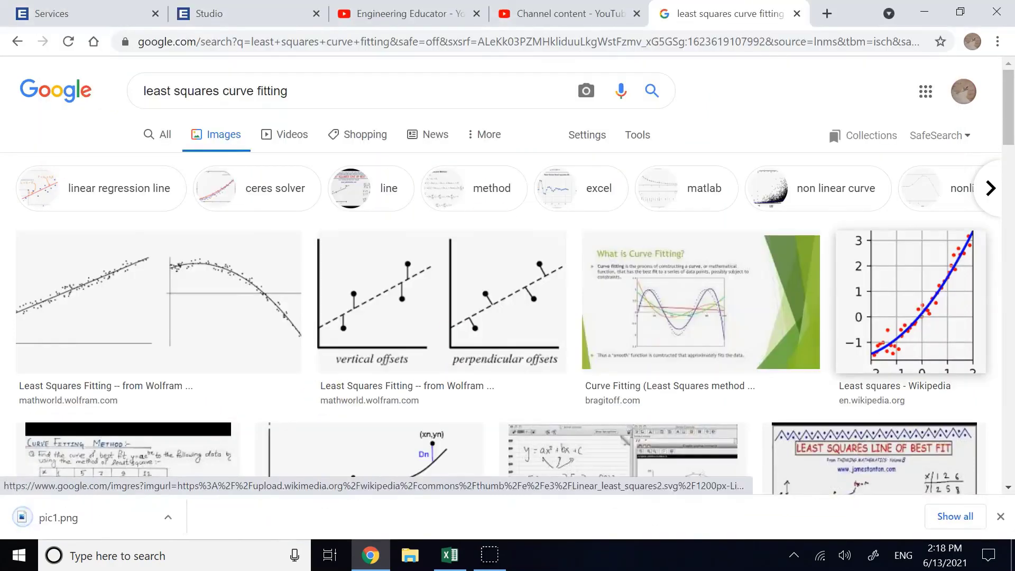
Step: Insert the pic1 picture from Downloads into the Excel sheet
{"action": "left_click", "coordinate": [435, 559]}
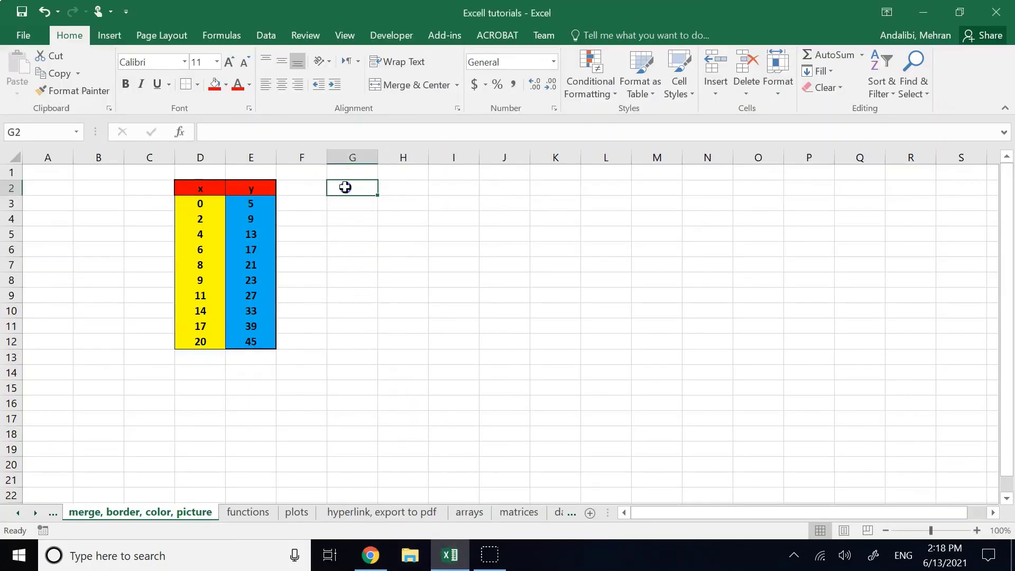
{"action": "left_click", "coordinate": [111, 36]}
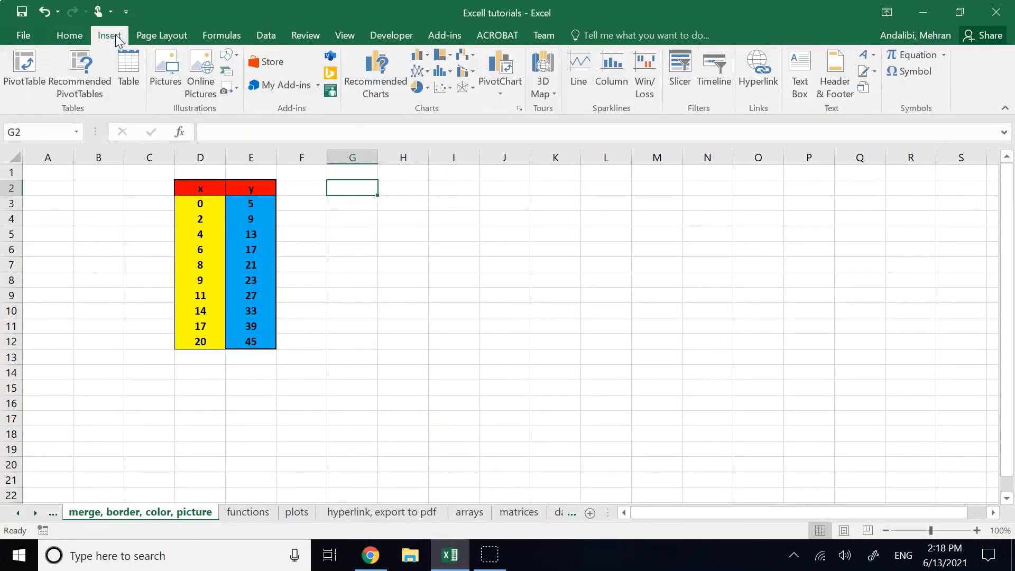
{"action": "left_click", "coordinate": [168, 69]}
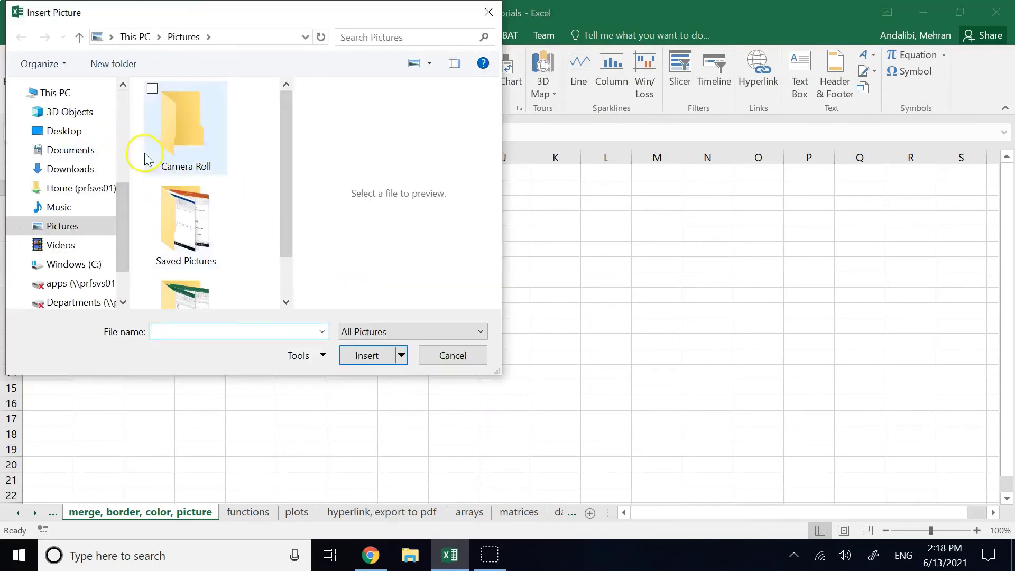
{"action": "left_click", "coordinate": [85, 168]}
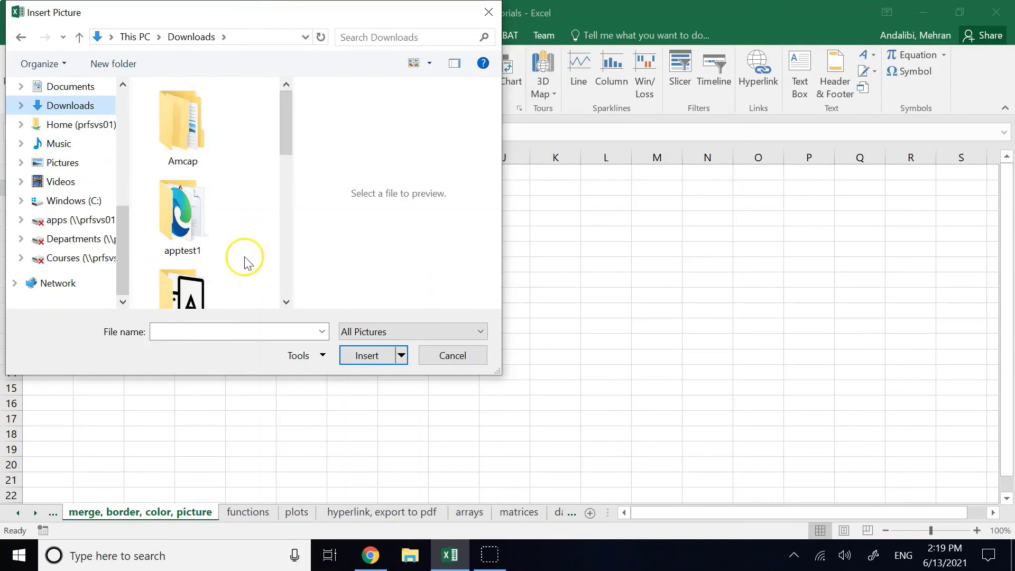
{"action": "left_click", "coordinate": [285, 227]}
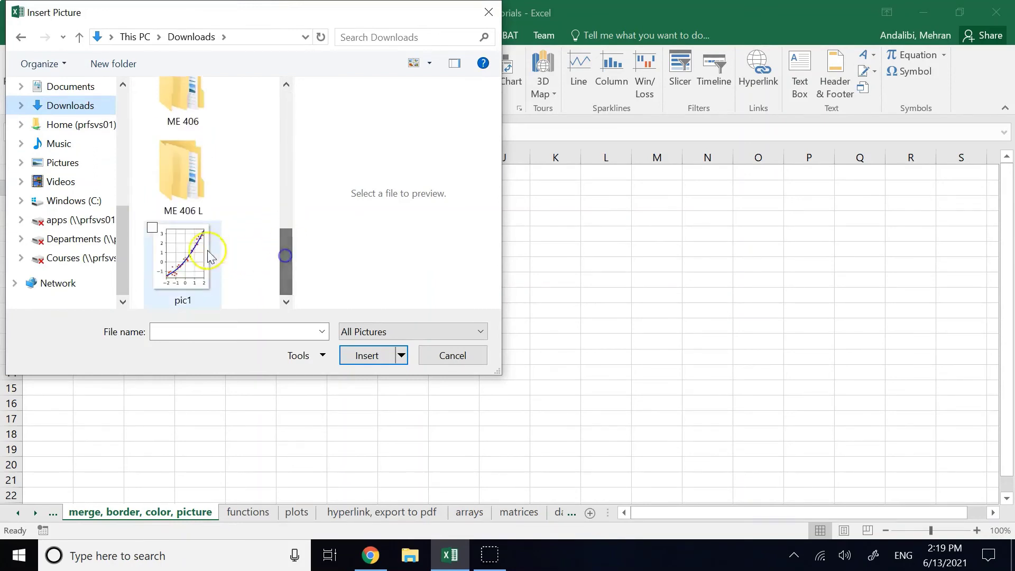
{"action": "left_click", "coordinate": [209, 257]}
{"action": "left_click", "coordinate": [367, 355]}
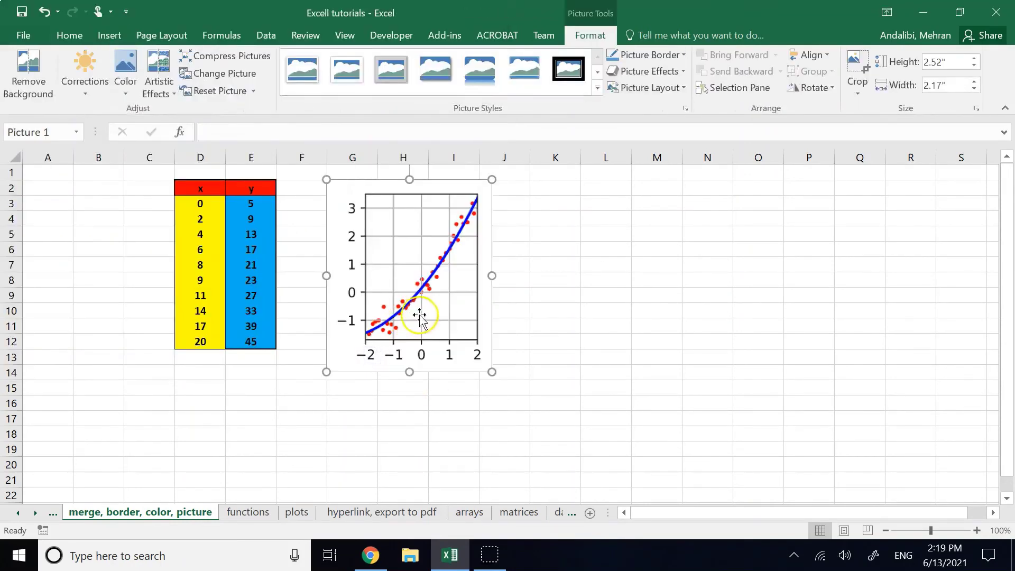
Step: Enlarge the plot picture slightly and move it beside the x/y table
{"action": "mouse_move", "coordinate": [491, 372]}
{"action": "left_mouse_down"}
{"action": "mouse_move", "coordinate": [582, 407]}
{"action": "mouse_move", "coordinate": [497, 368]}
{"action": "left_mouse_up"}
{"action": "left_click", "coordinate": [570, 357]}
{"action": "left_click_drag", "start_coordinate": [396, 288], "coordinate": [437, 283]}
{"action": "left_click", "coordinate": [585, 290]}
{"action": "left_click", "coordinate": [601, 307]}
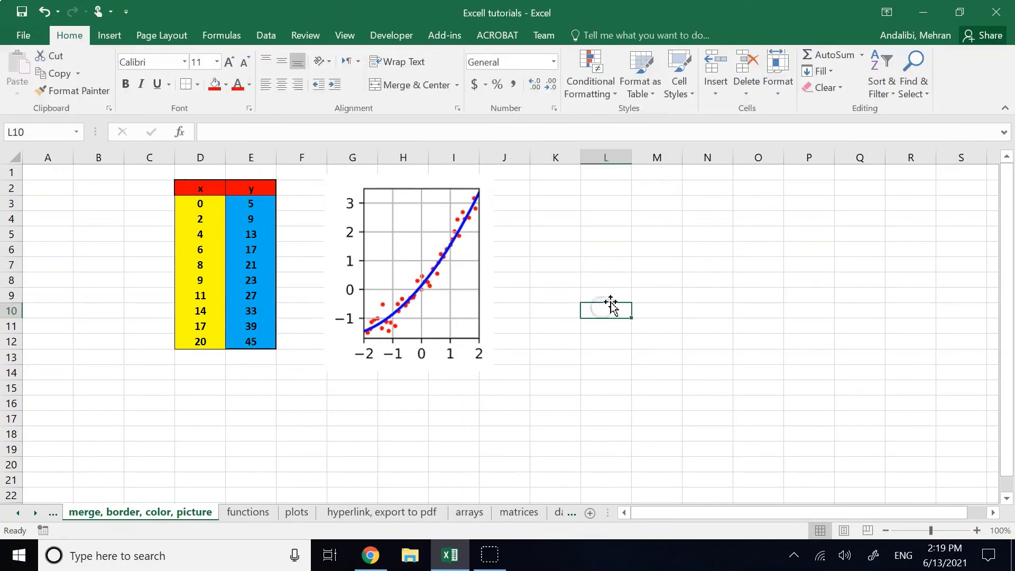
{"action": "left_click", "coordinate": [109, 35]}
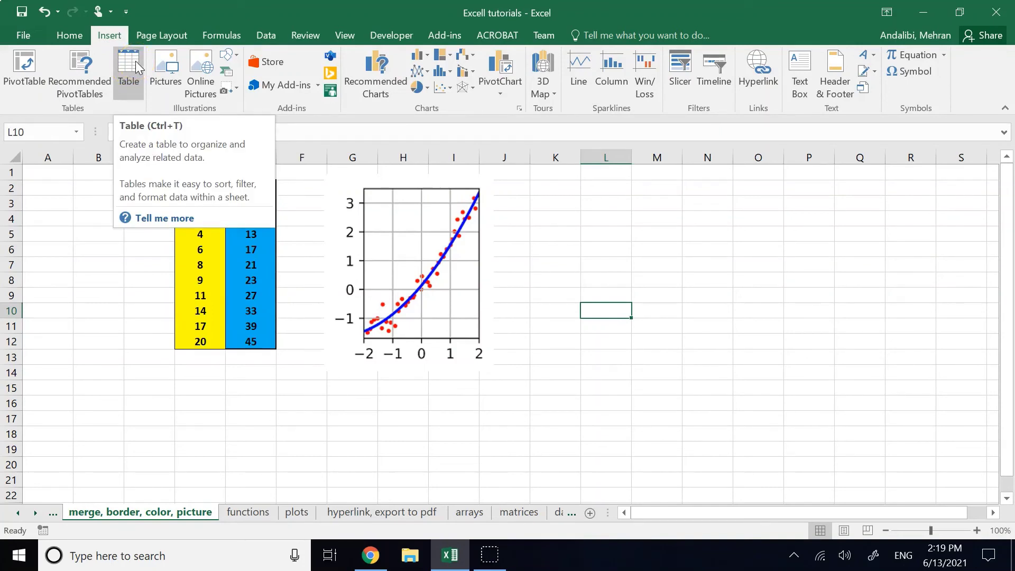
Step: Nudge the plot picture right and merge C15:F15 into one centred cell
{"action": "left_click", "coordinate": [152, 77]}
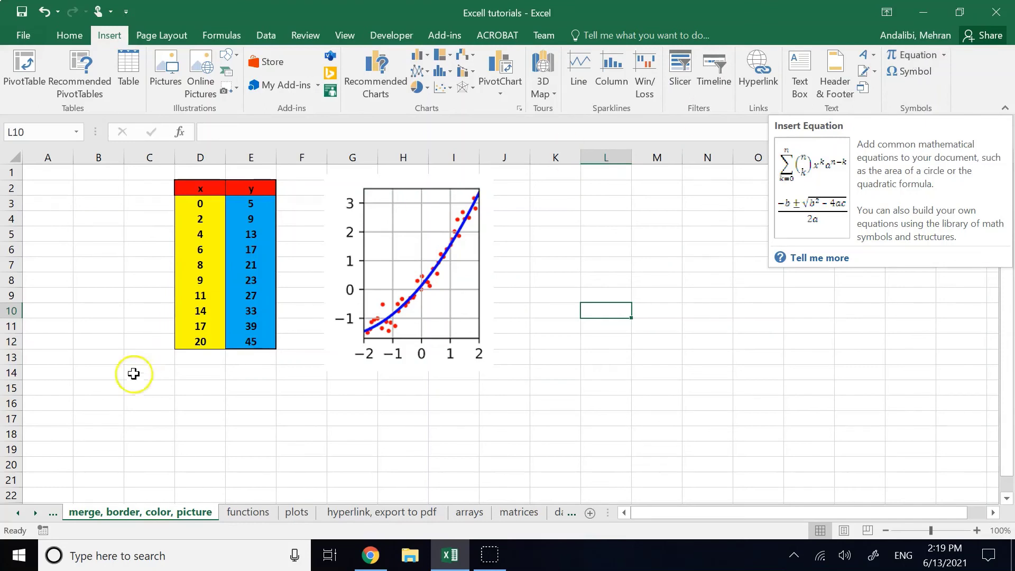
{"action": "left_click_drag", "start_coordinate": [359, 295], "coordinate": [379, 288]}
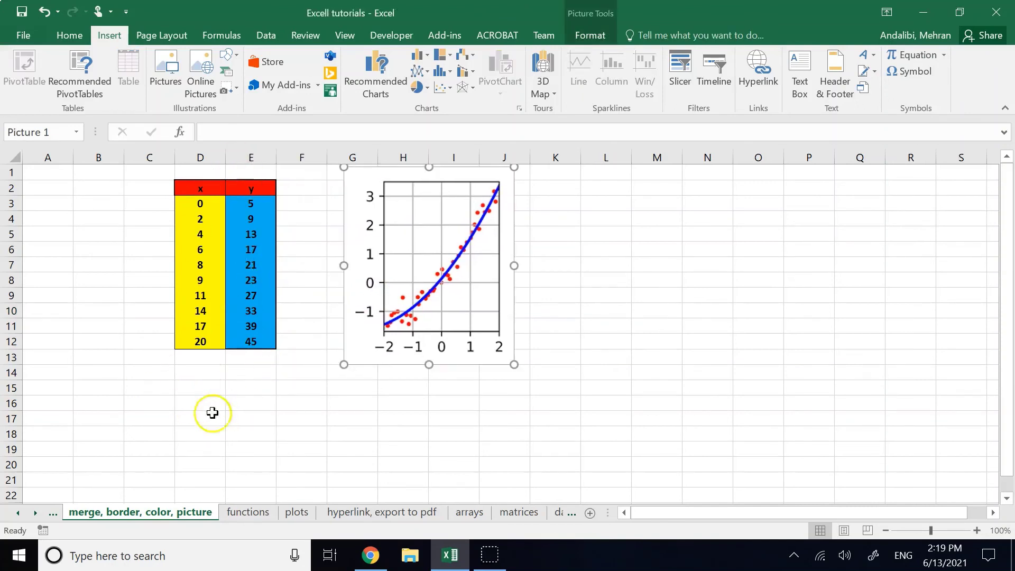
{"action": "left_click_drag", "start_coordinate": [149, 387], "coordinate": [289, 387]}
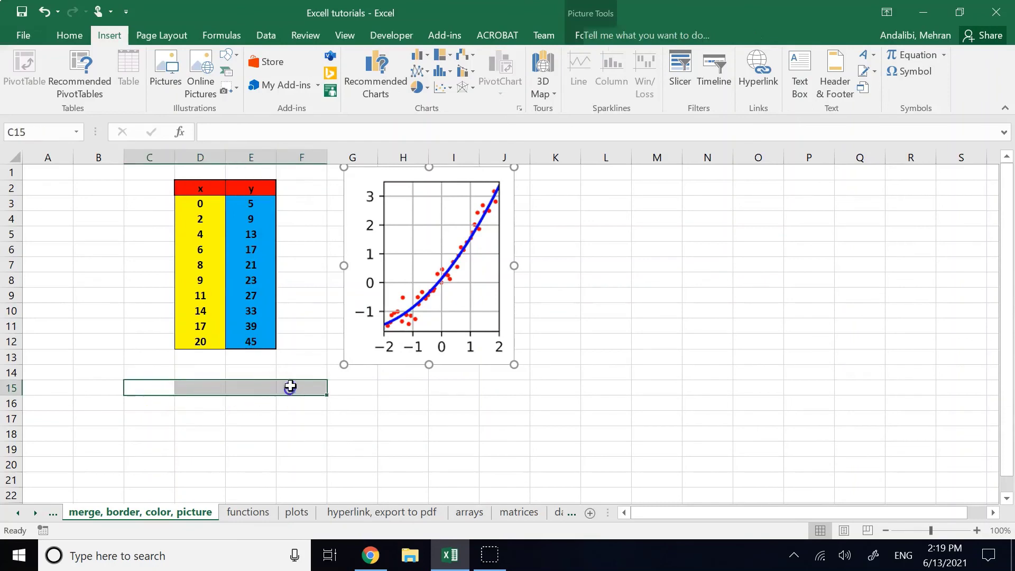
{"action": "left_click", "coordinate": [68, 36]}
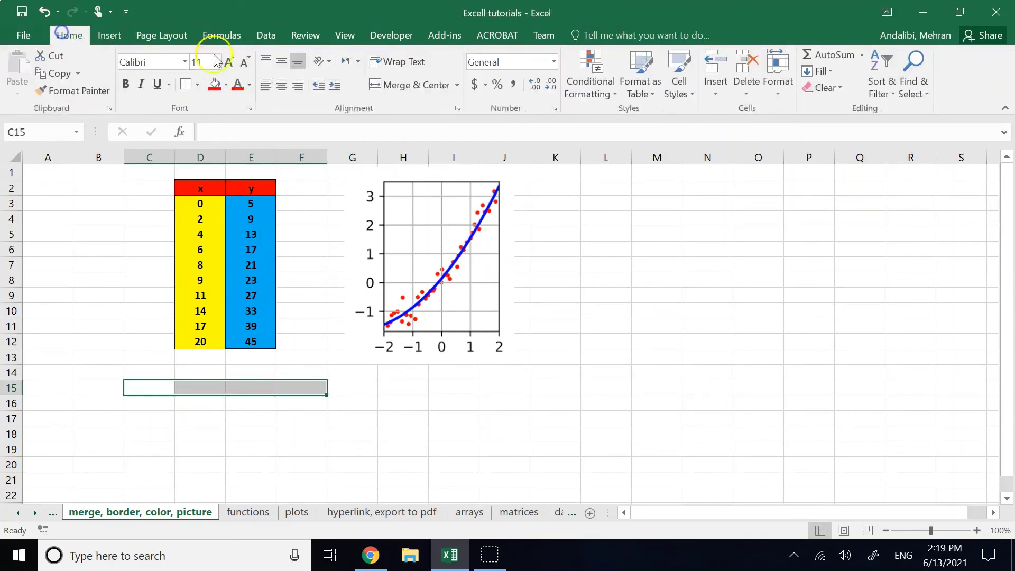
{"action": "left_click", "coordinate": [408, 85]}
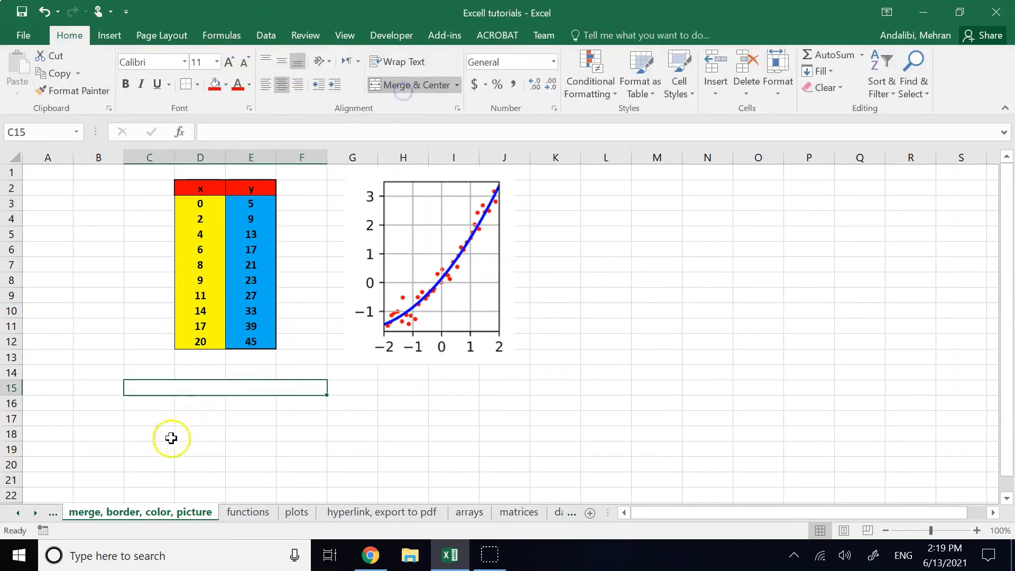
{"action": "double_click", "coordinate": [148, 390]}
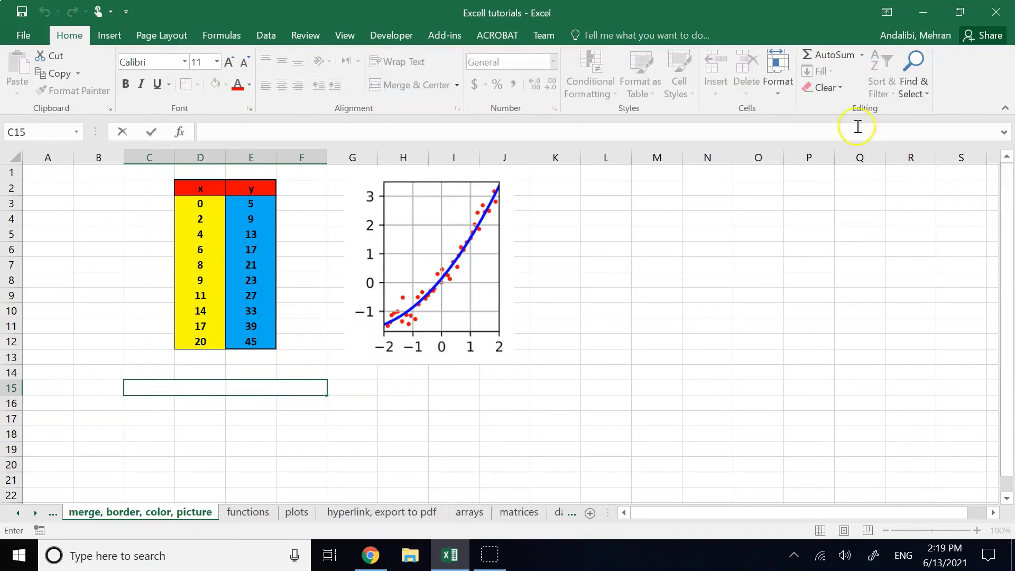
{"action": "left_click", "coordinate": [109, 35]}
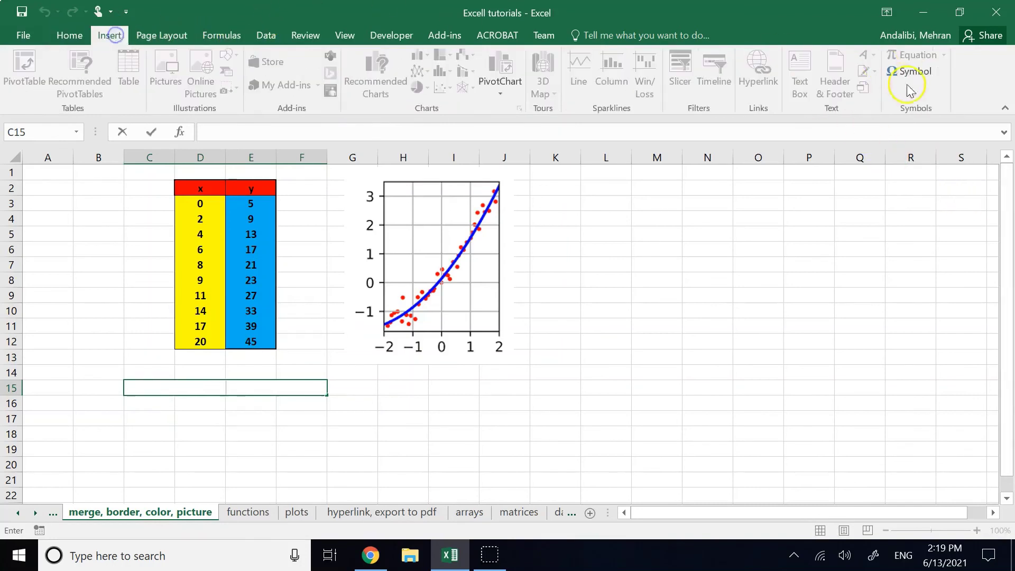
{"action": "left_click", "coordinate": [222, 409]}
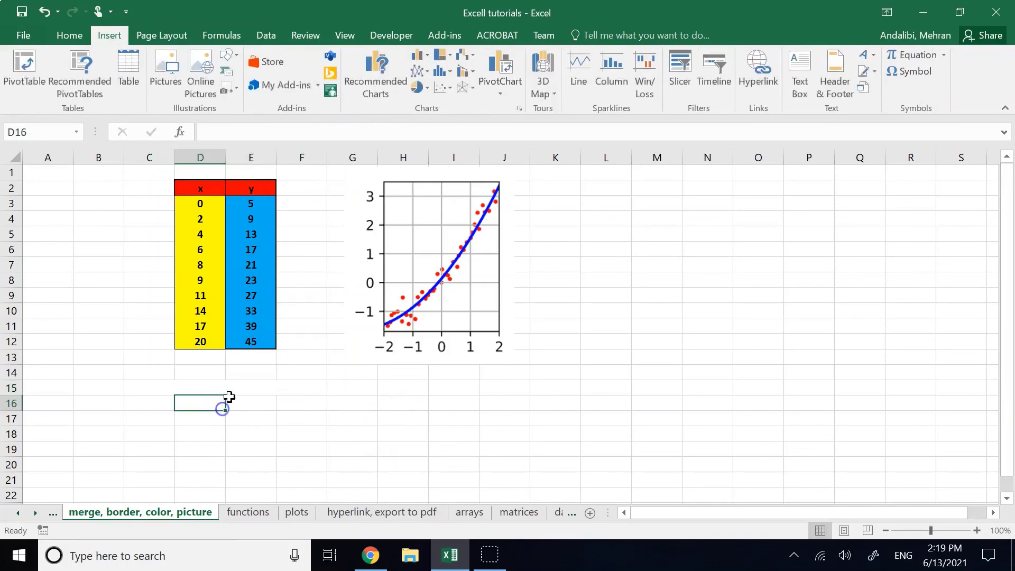
{"action": "left_click", "coordinate": [235, 410]}
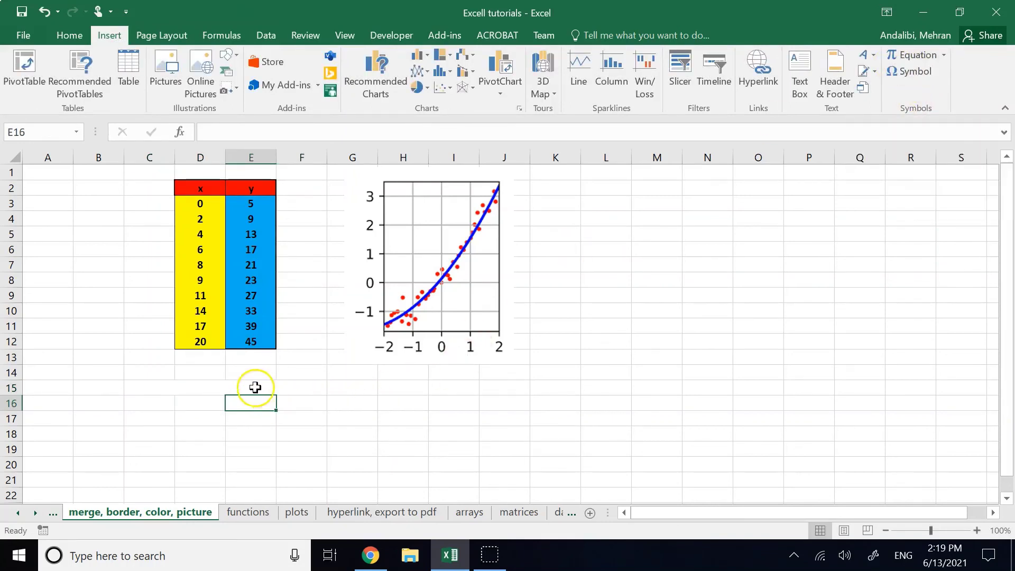
Step: Undo the C15:F15 merge and select cell C15
{"action": "key", "text": "ctrl+z"}
{"action": "key", "text": "ctrl+z"}
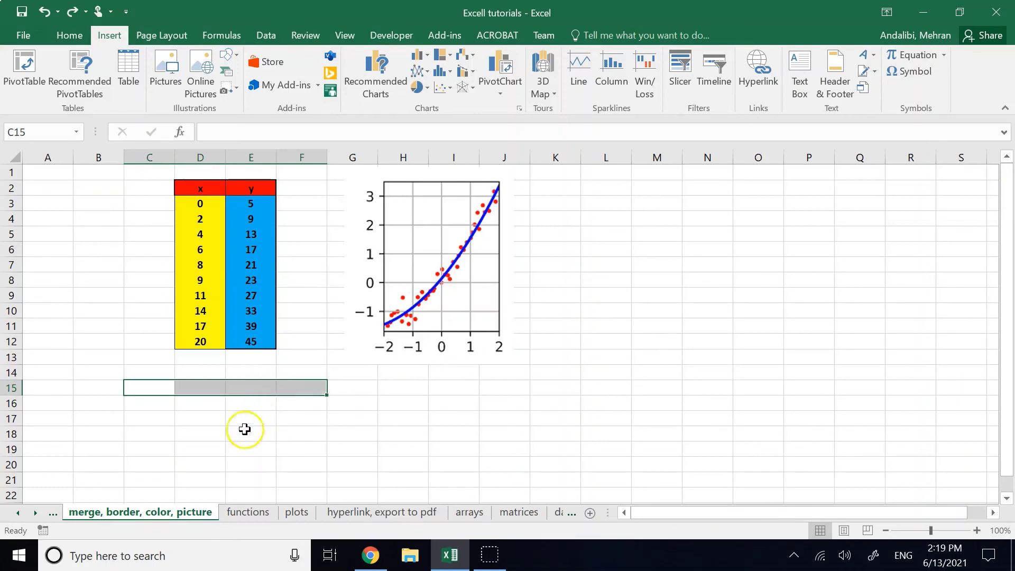
{"action": "left_click", "coordinate": [235, 433]}
{"action": "left_click", "coordinate": [159, 386]}
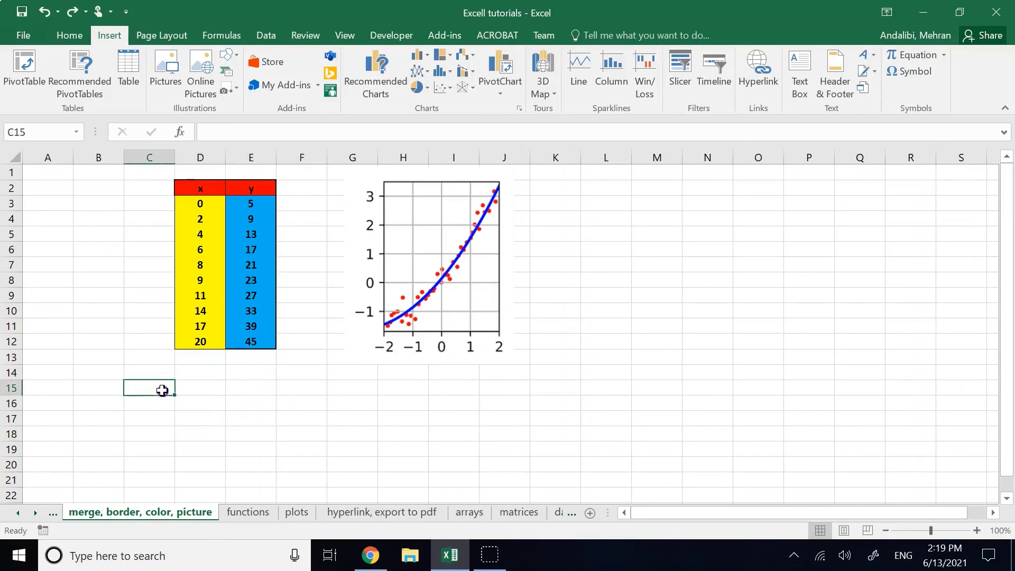
Step: Insert an equation box below the table reading y = x^3 + 2x + 5
{"action": "left_click", "coordinate": [907, 57]}
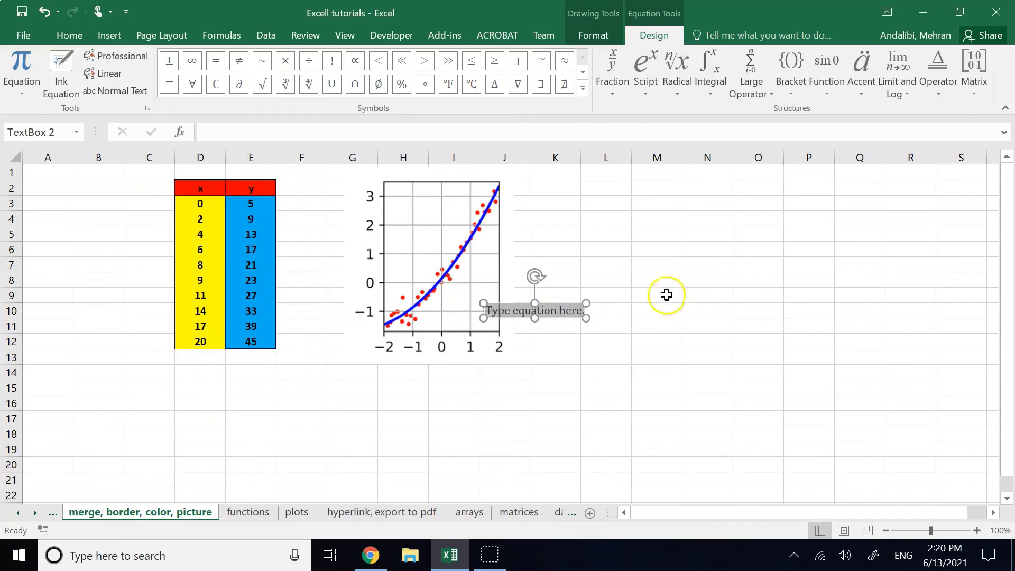
{"action": "left_click_drag", "start_coordinate": [554, 305], "coordinate": [221, 366]}
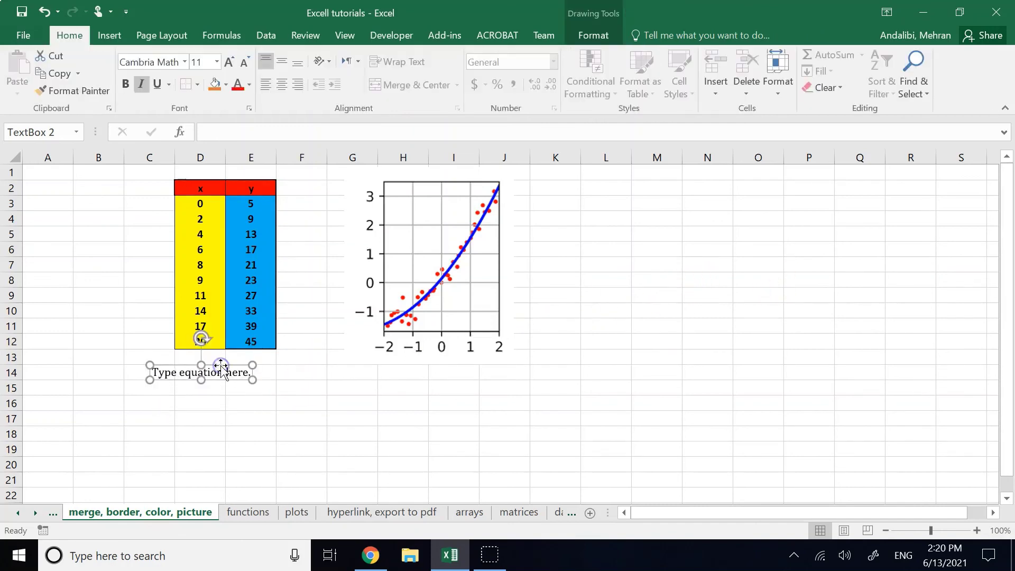
{"action": "left_click", "coordinate": [220, 372]}
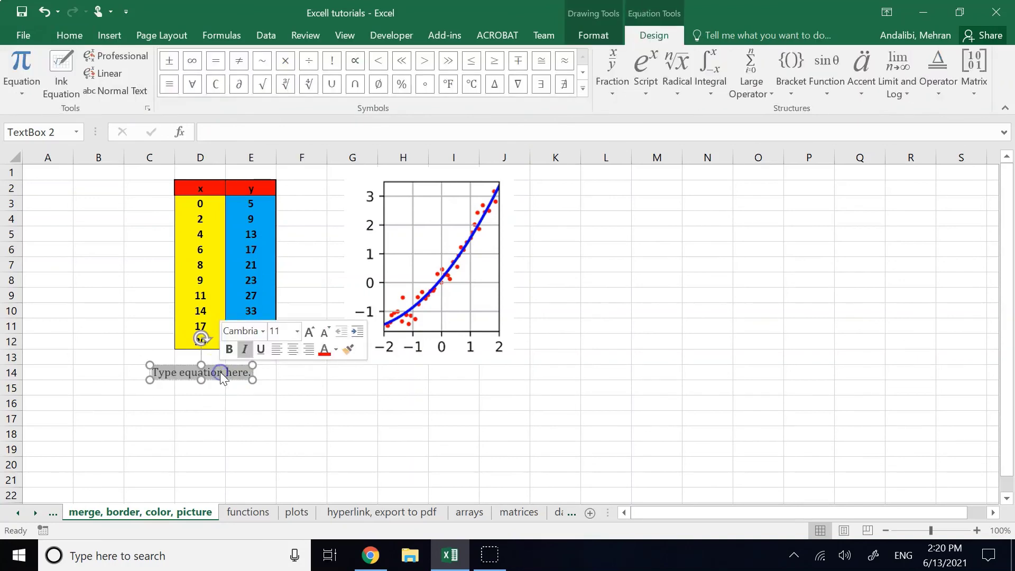
{"action": "type", "text": "y = x"}
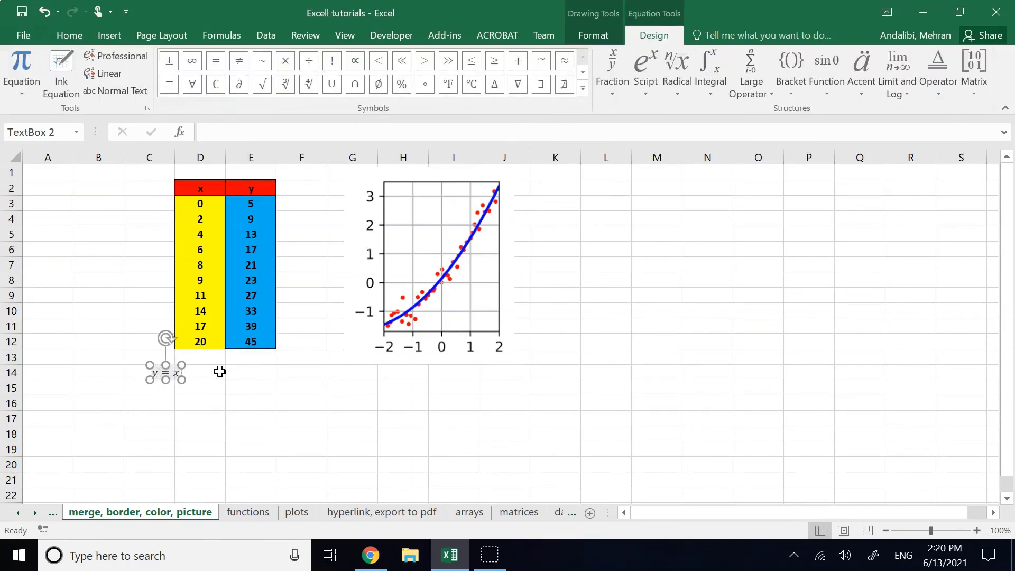
{"action": "type", "text": "^3 + "}
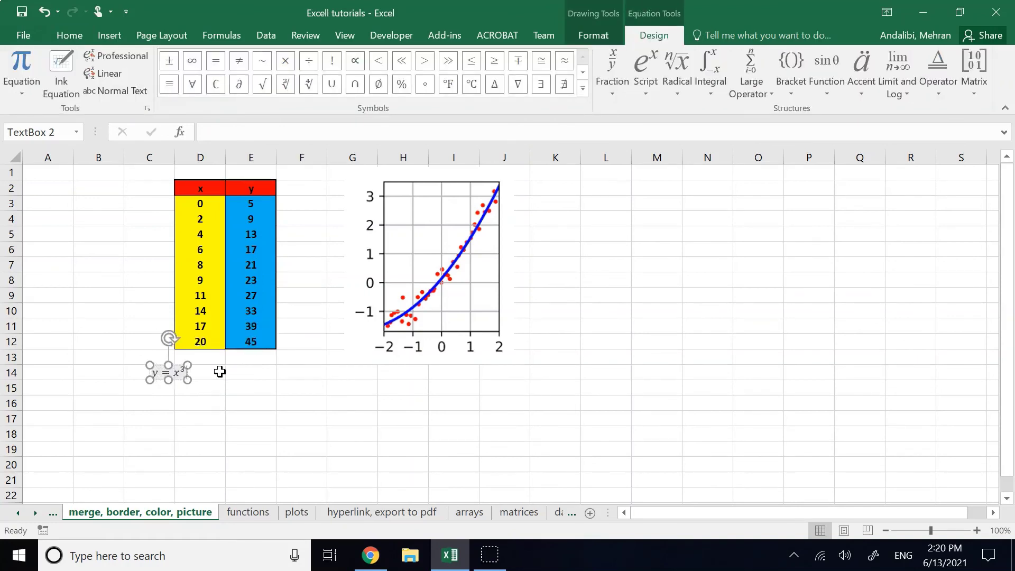
{"action": "type", "text": "2"}
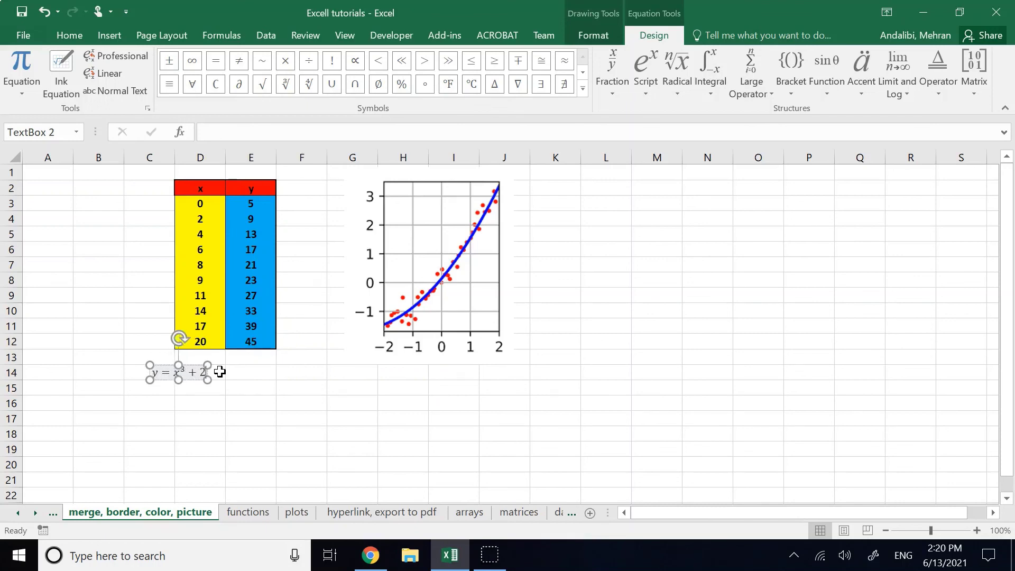
{"action": "type", "text": "x + 5"}
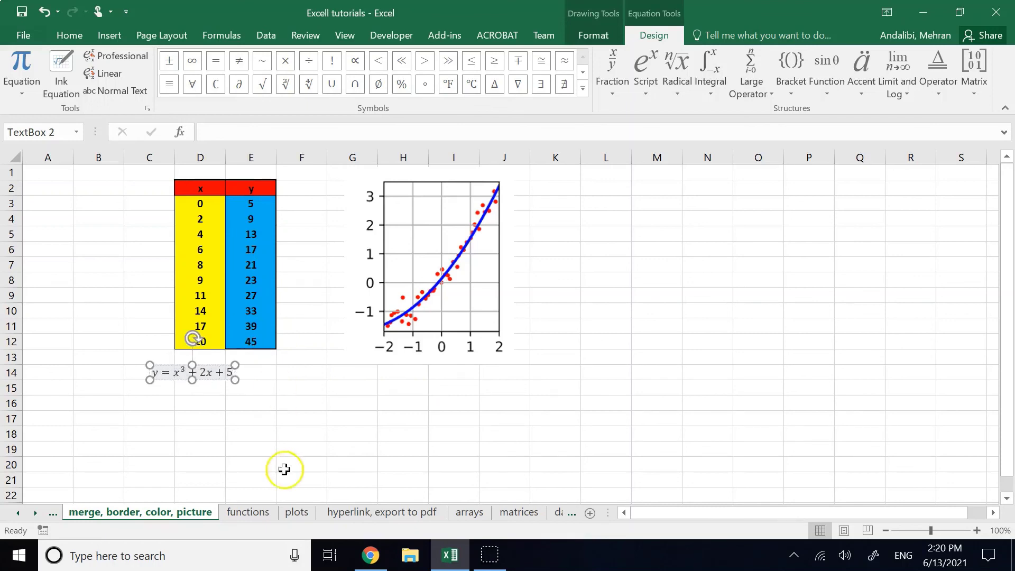
{"action": "left_click", "coordinate": [282, 453]}
Step: Merge C13:F13 and move the equation up into row 13 under the table
{"action": "left_click", "coordinate": [215, 374]}
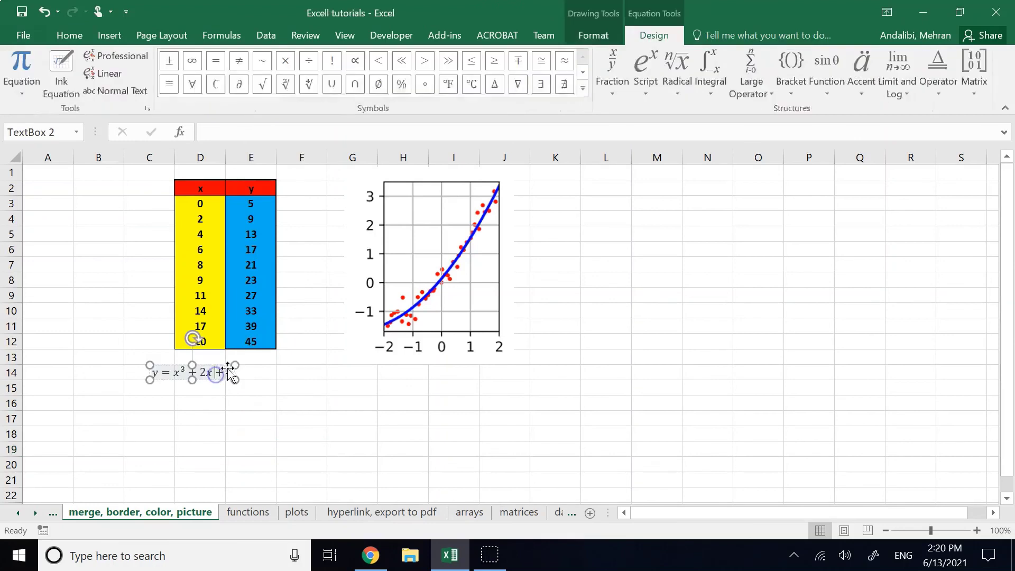
{"action": "left_click_drag", "start_coordinate": [227, 365], "coordinate": [258, 403]}
{"action": "left_click_drag", "start_coordinate": [152, 357], "coordinate": [295, 361]}
{"action": "left_click", "coordinate": [414, 85]}
{"action": "left_click", "coordinate": [352, 418]}
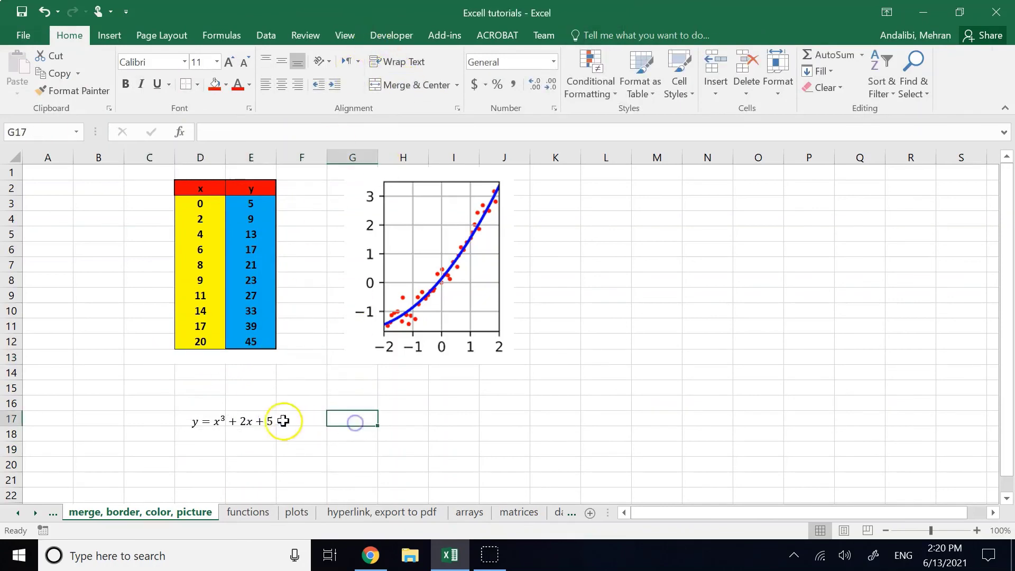
{"action": "left_click", "coordinate": [261, 421]}
{"action": "left_click_drag", "start_coordinate": [261, 415], "coordinate": [252, 347]}
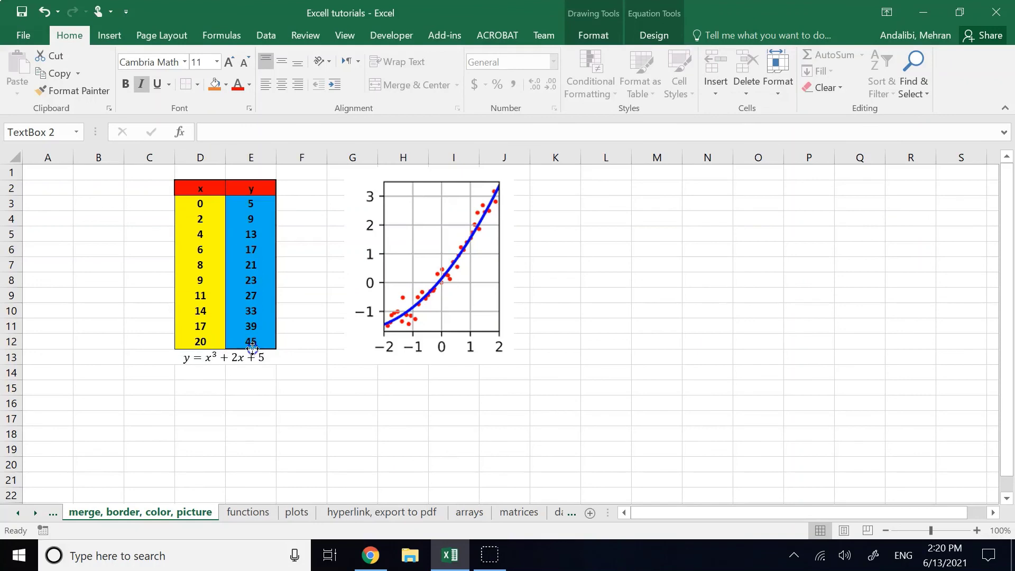
{"action": "left_click", "coordinate": [270, 420]}
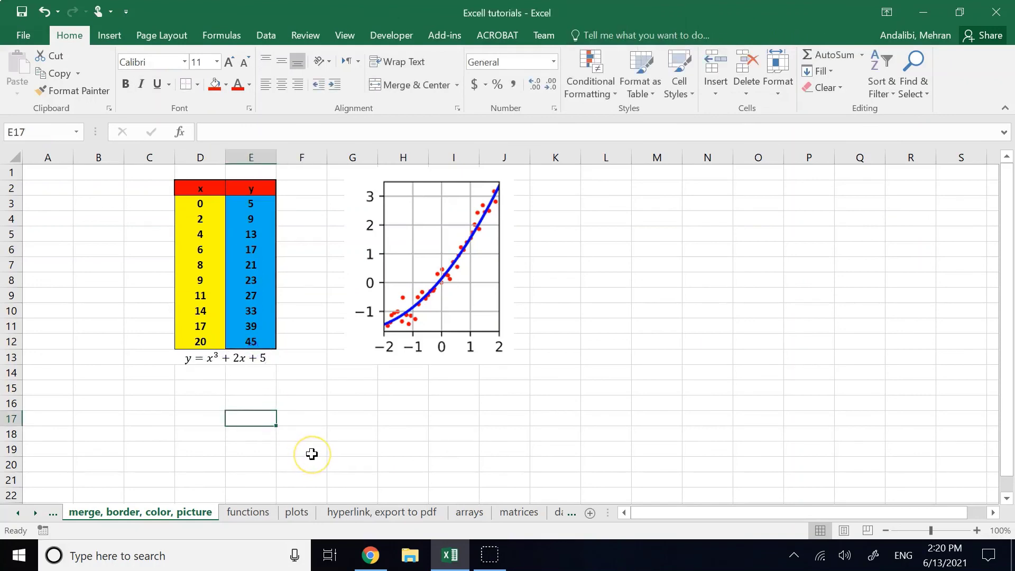
Step: Browse the Insert tab's Hyperlink and Text Box options without adding anything
{"action": "left_click", "coordinate": [109, 35]}
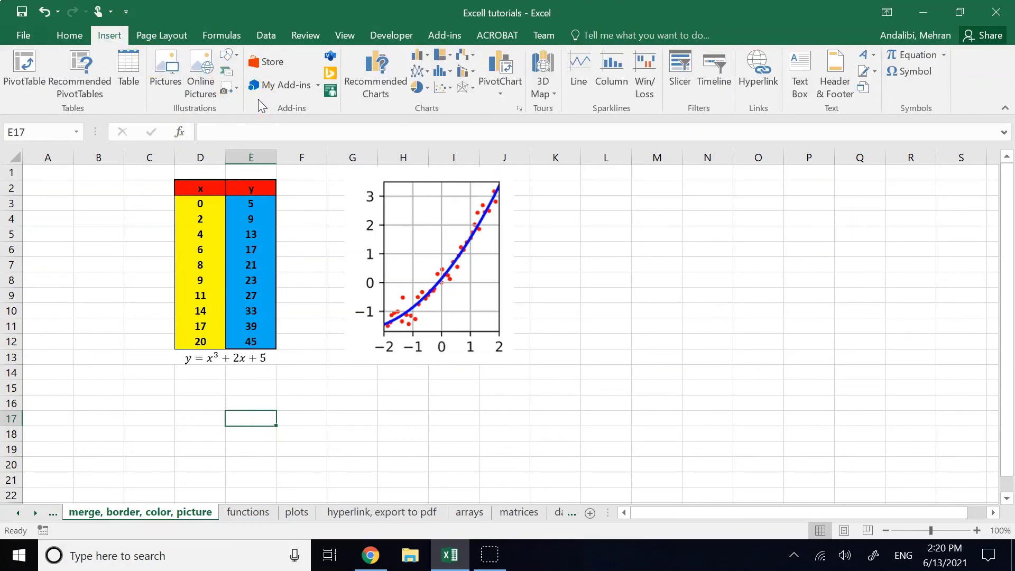
{"action": "left_click", "coordinate": [761, 74]}
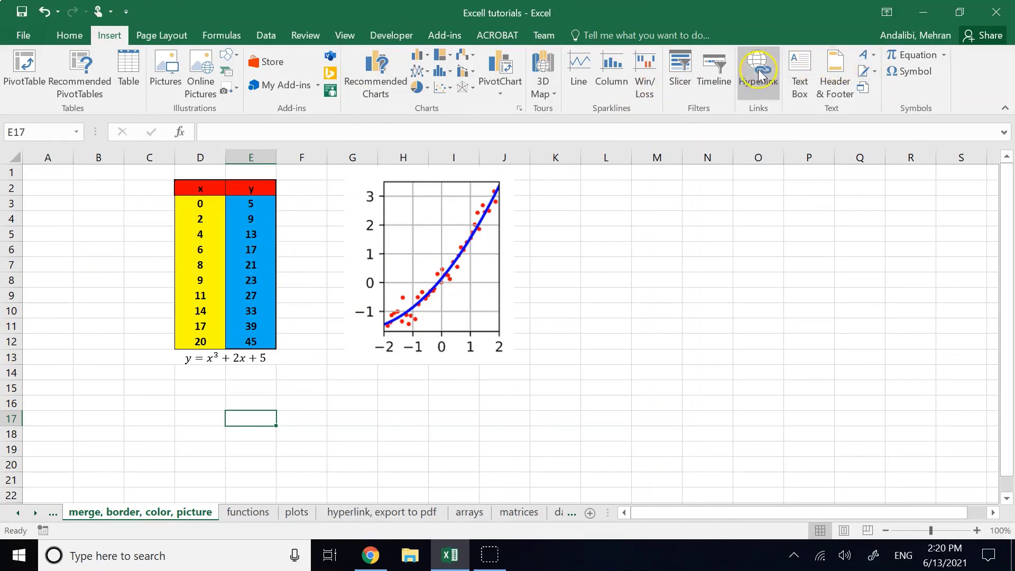
{"action": "left_click", "coordinate": [806, 63]}
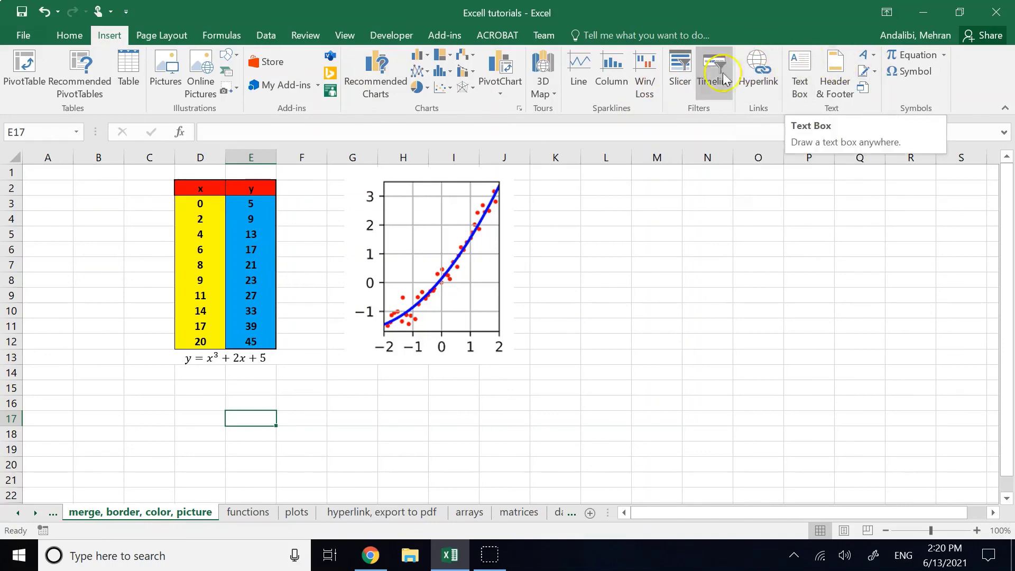
{"action": "left_click", "coordinate": [749, 76]}
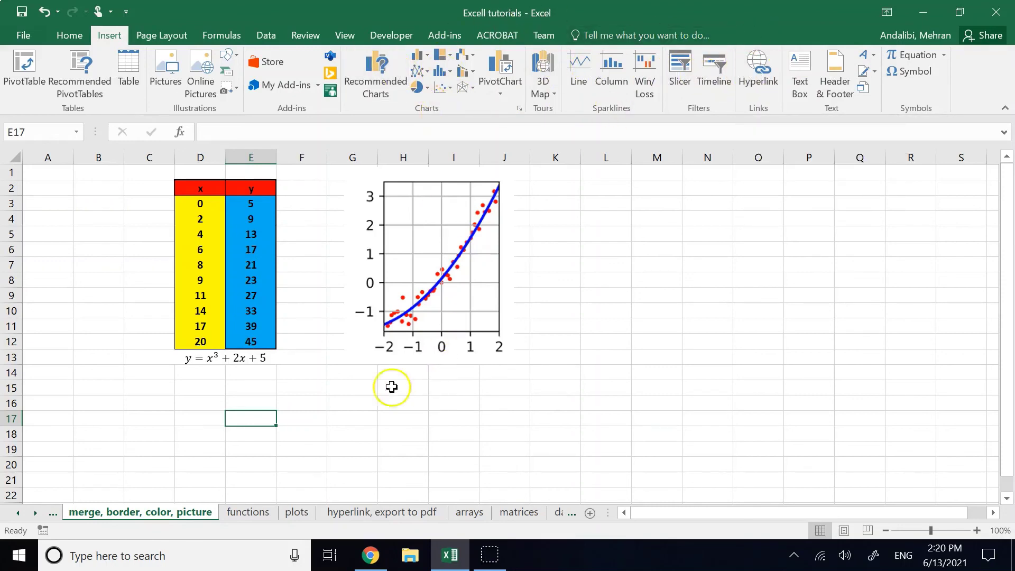
{"action": "left_click", "coordinate": [373, 406]}
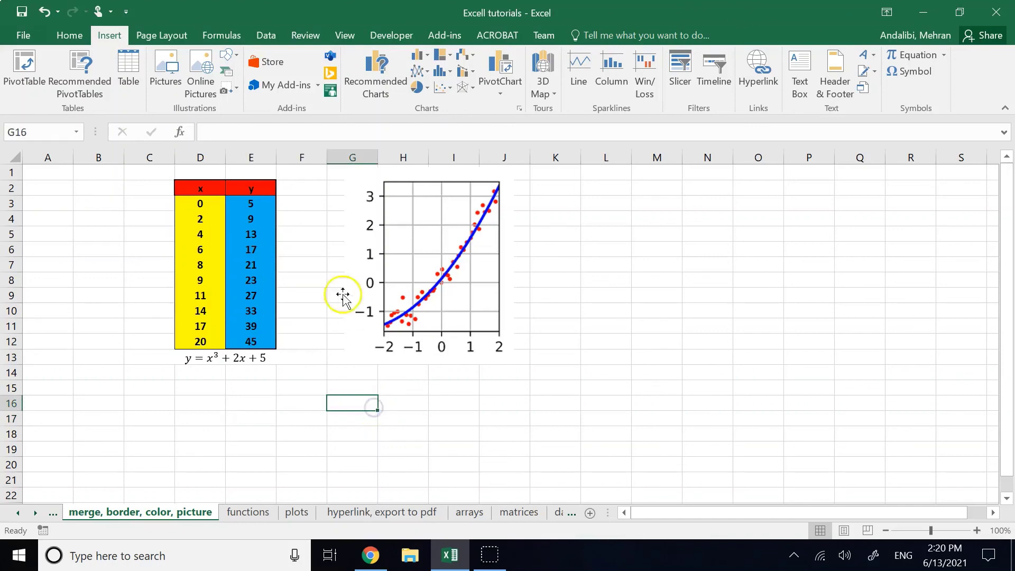
{"action": "left_click", "coordinate": [553, 389]}
Step: Browse the picture's context menu and Format tools, then nudge the plot slightly down-left
{"action": "right_click", "coordinate": [404, 282]}
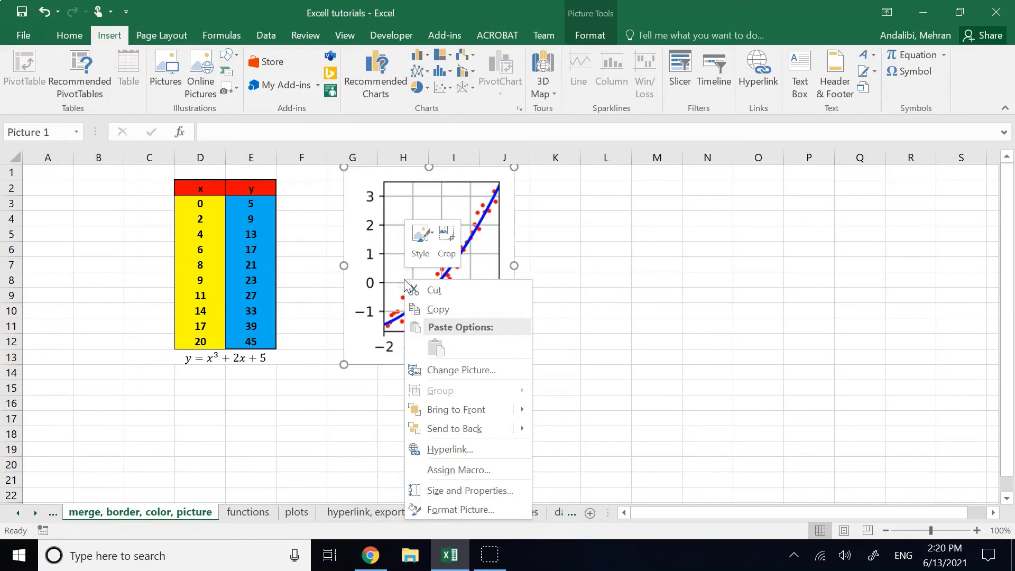
{"action": "mouse_move", "coordinate": [464, 417]}
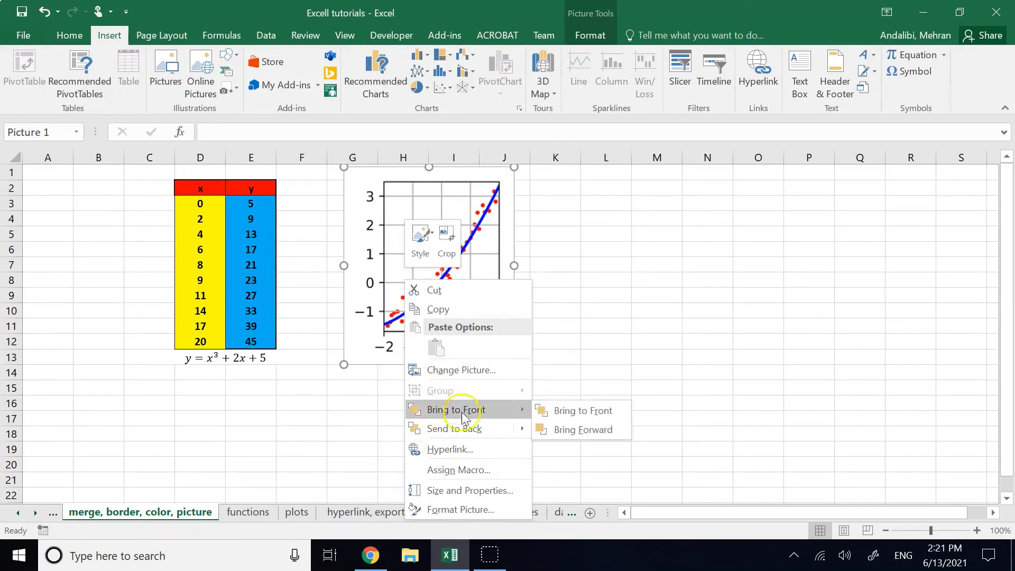
{"action": "mouse_move", "coordinate": [465, 439]}
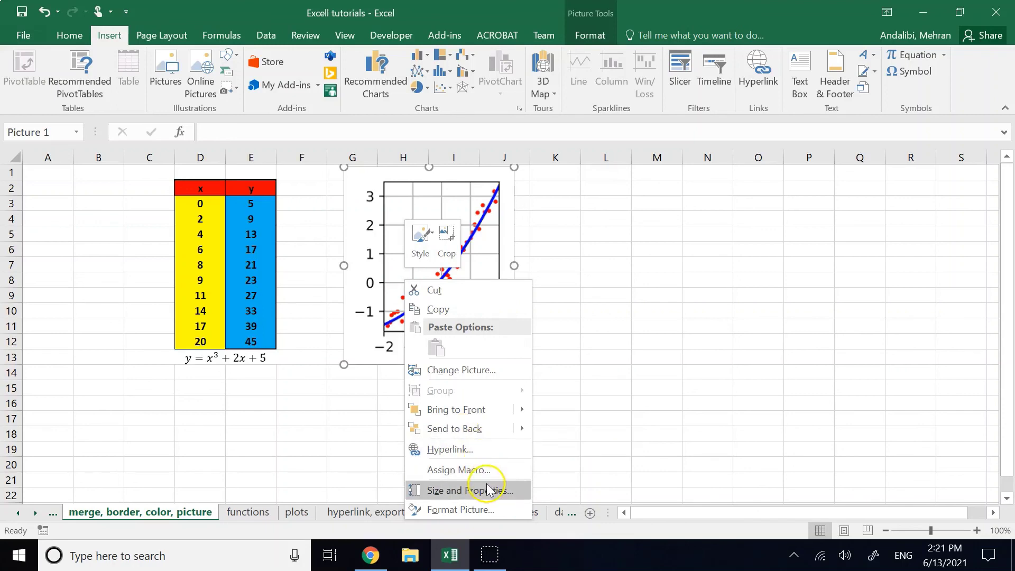
{"action": "left_click", "coordinate": [598, 11]}
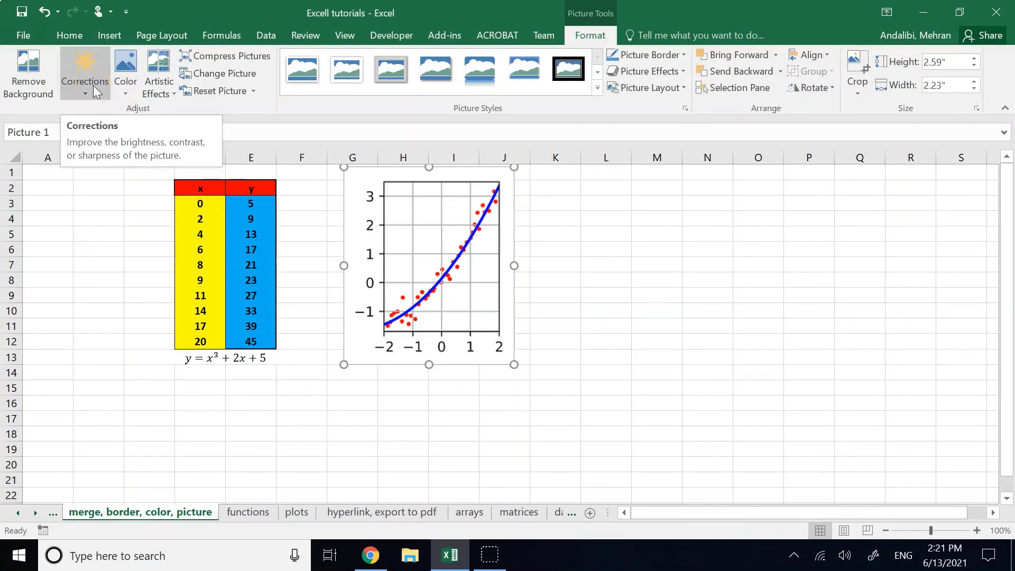
{"action": "left_click", "coordinate": [125, 84]}
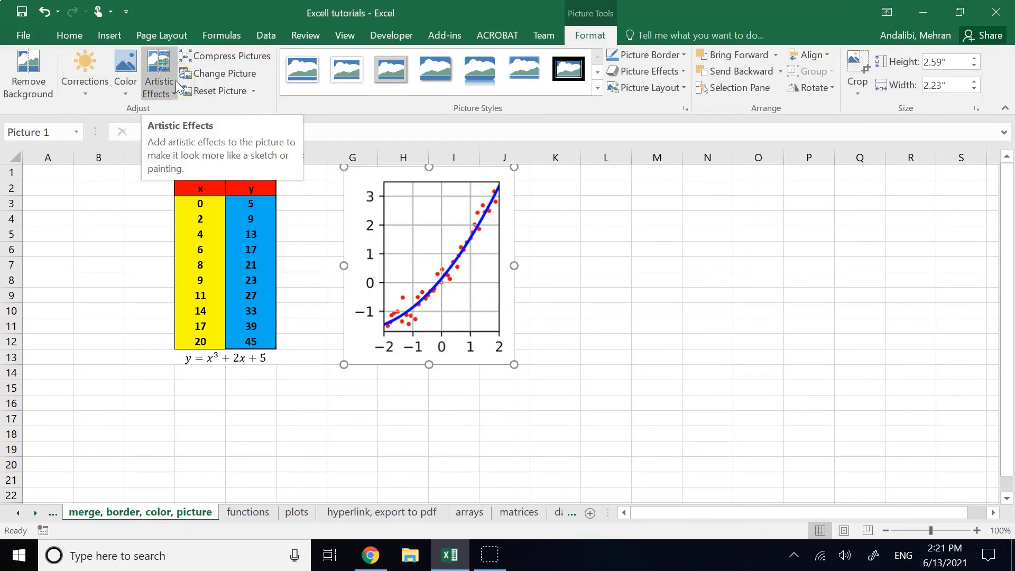
{"action": "left_click", "coordinate": [692, 365]}
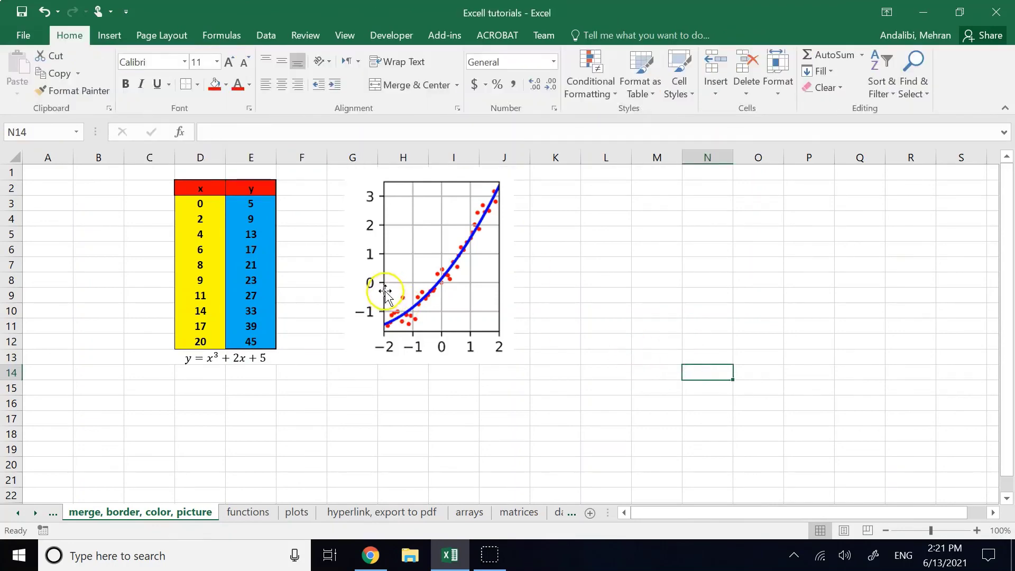
{"action": "left_click_drag", "start_coordinate": [390, 290], "coordinate": [379, 300]}
Step: Drop the least-squares plot picture slightly lower and further left, then select cell G16
{"action": "left_click", "coordinate": [764, 388]}
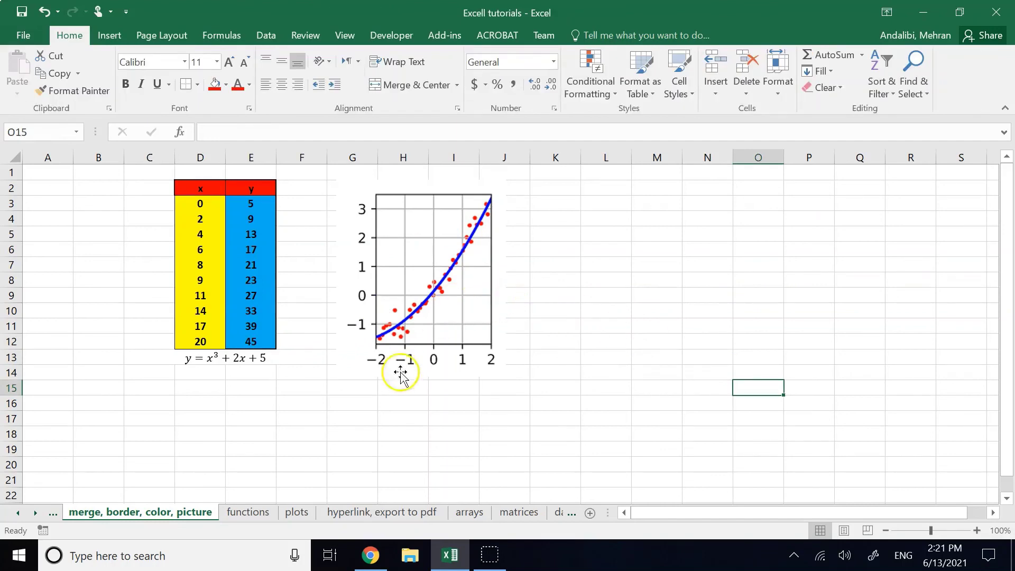
{"action": "left_click", "coordinate": [339, 407]}
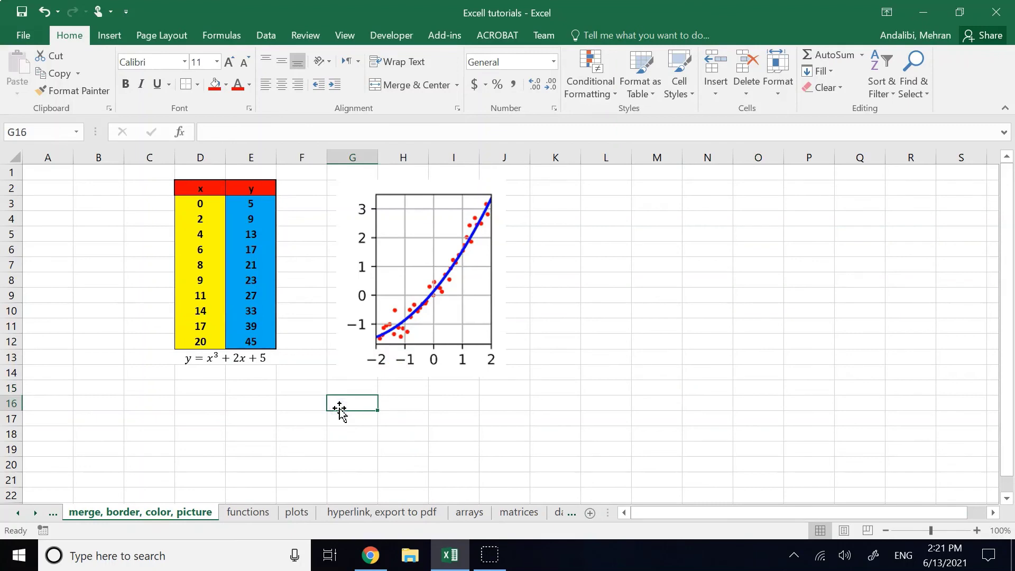